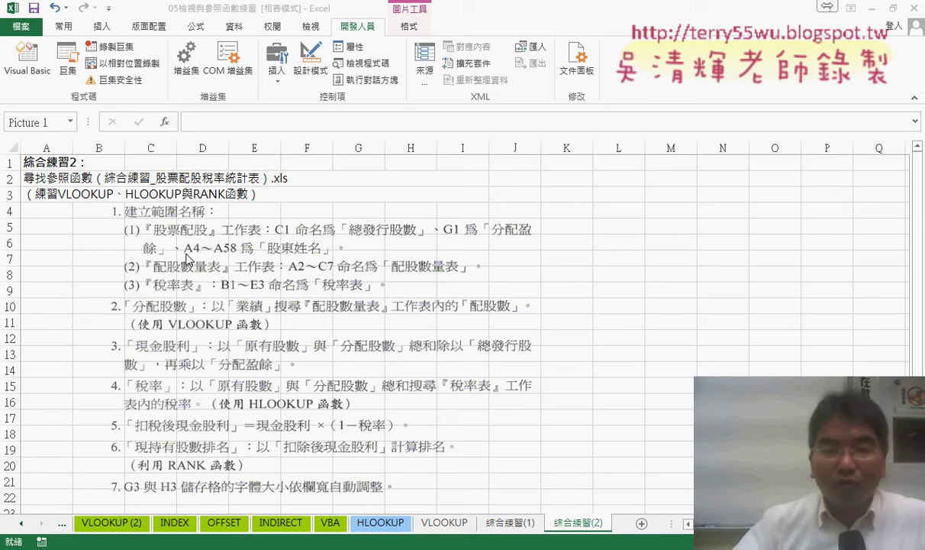
Step: Switch from the instructions picture to the 綜合練習_股票配股稅率統計表 workbook's 股票配股 sheet
{"action": "left_click", "coordinate": [232, 437]}
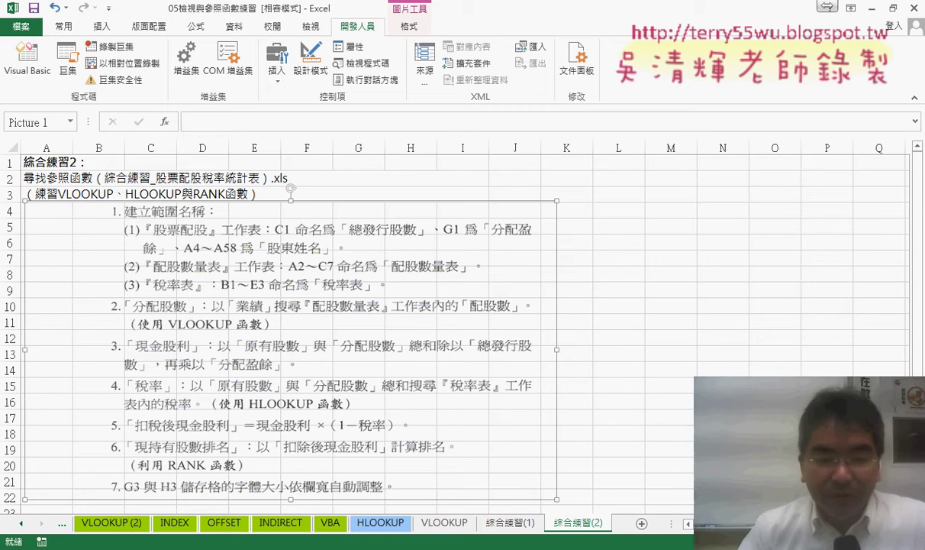
{"action": "left_click", "coordinate": [267, 510]}
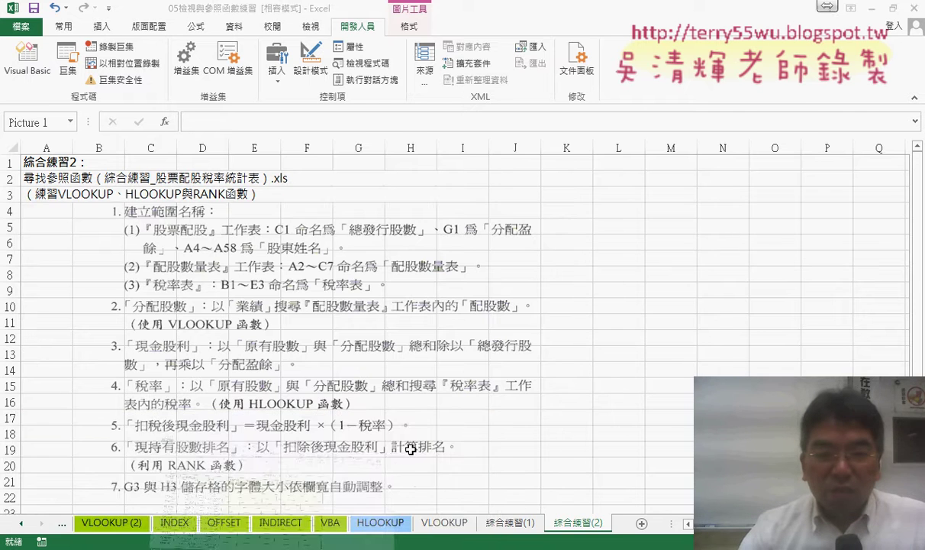
{"action": "left_click", "coordinate": [202, 31]}
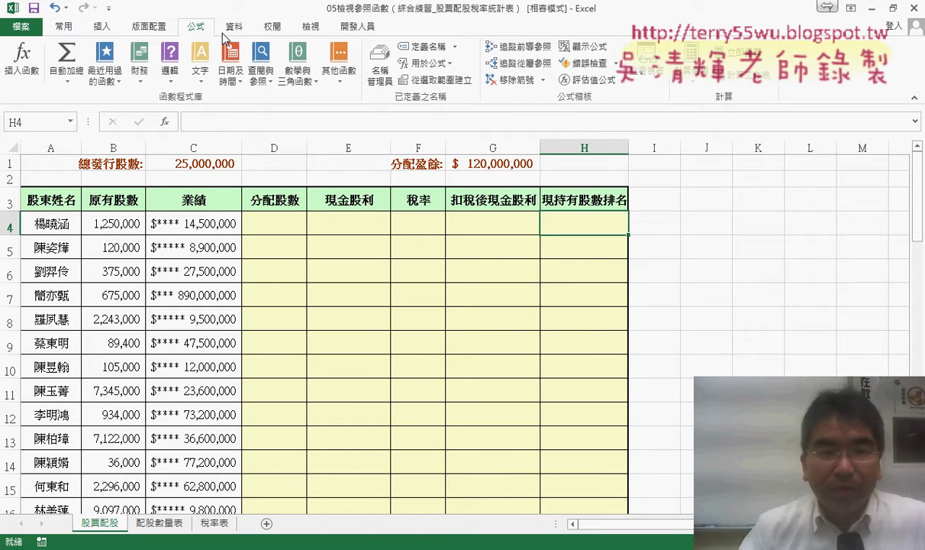
Step: Delete all eight defined names, such as 分配股數, 稅率 and 業績, in Name Manager
{"action": "left_click", "coordinate": [381, 65]}
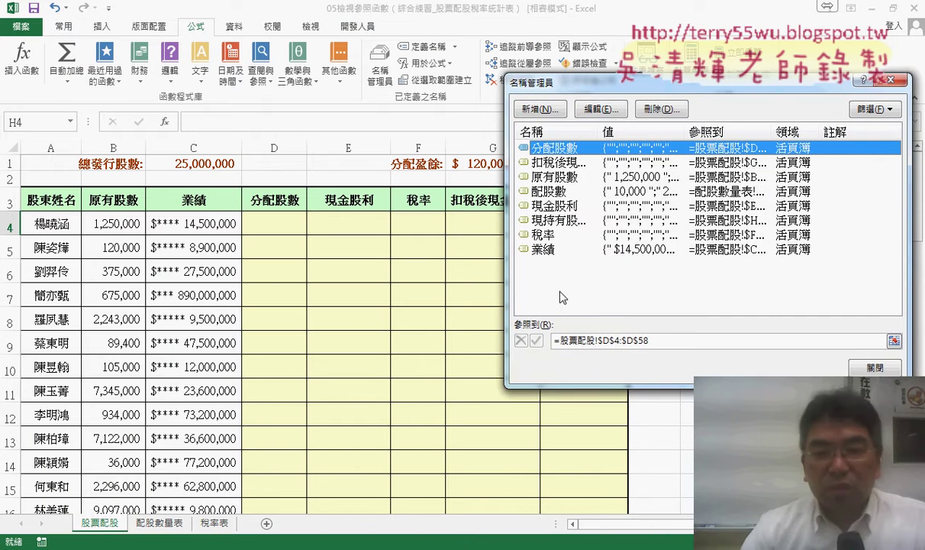
{"action": "left_click_drag", "start_coordinate": [560, 296], "coordinate": [561, 138]}
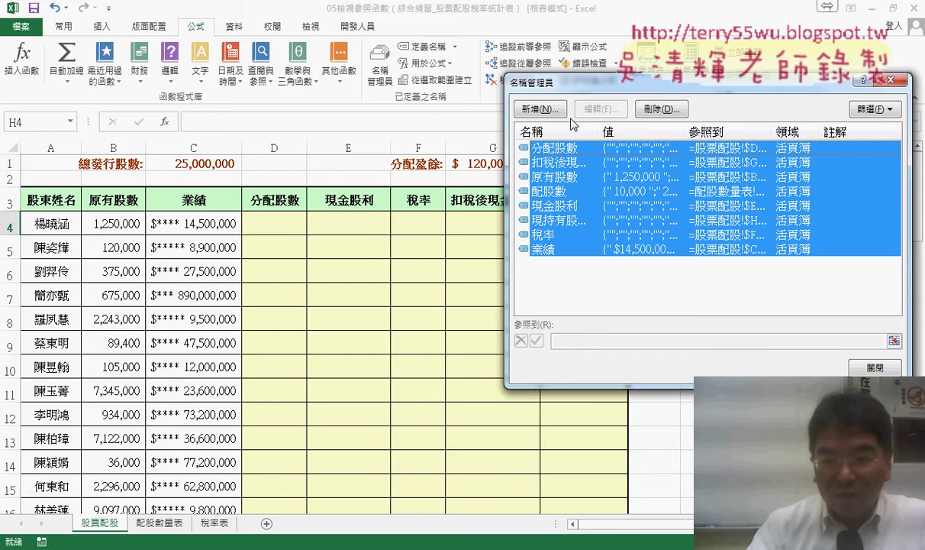
{"action": "key", "text": "Delete"}
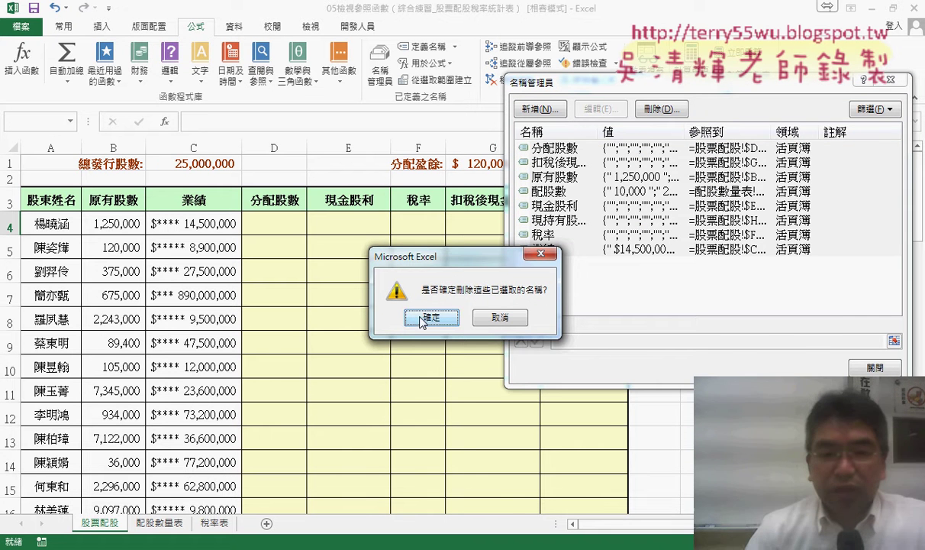
{"action": "left_click", "coordinate": [422, 320]}
{"action": "left_click", "coordinate": [876, 369]}
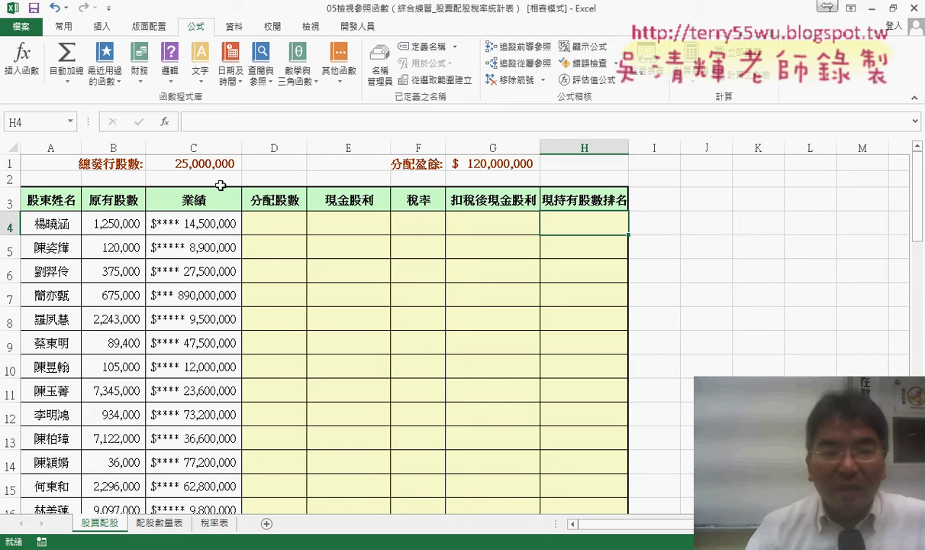
Step: Define the name 總發行股數 for cell C1 and verify its reference in Name Manager
{"action": "left_click", "coordinate": [187, 165]}
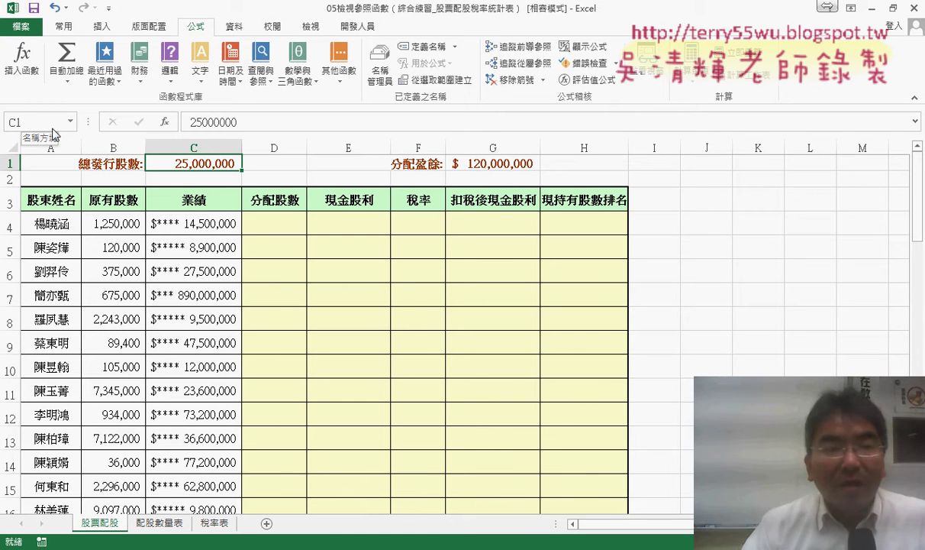
{"action": "left_click", "coordinate": [424, 51]}
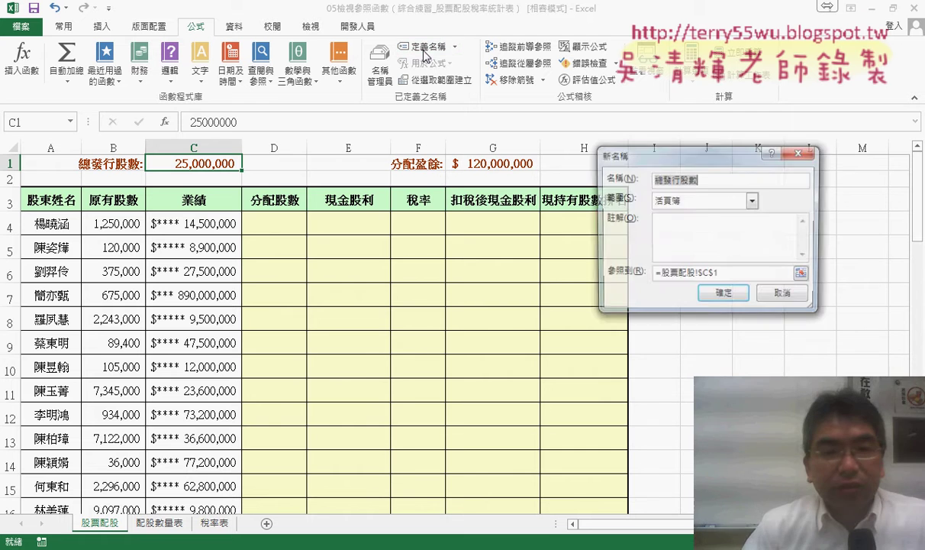
{"action": "left_click_drag", "start_coordinate": [636, 165], "coordinate": [207, 193]}
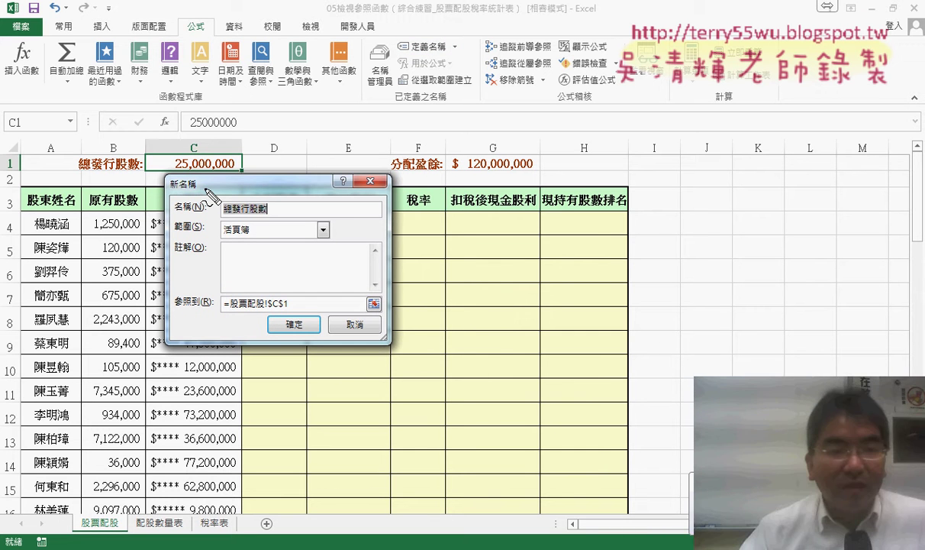
{"action": "mouse_move", "coordinate": [111, 171]}
{"action": "left_mouse_down"}
{"action": "mouse_move", "coordinate": [57, 164]}
{"action": "mouse_move", "coordinate": [211, 214]}
{"action": "mouse_move", "coordinate": [197, 215]}
{"action": "left_mouse_up"}
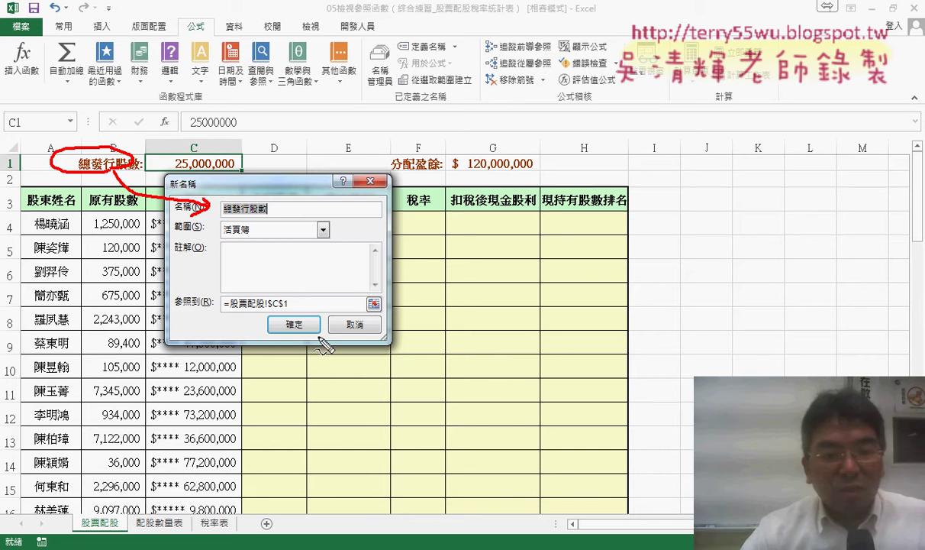
{"action": "left_click_drag", "start_coordinate": [303, 317], "coordinate": [314, 334]}
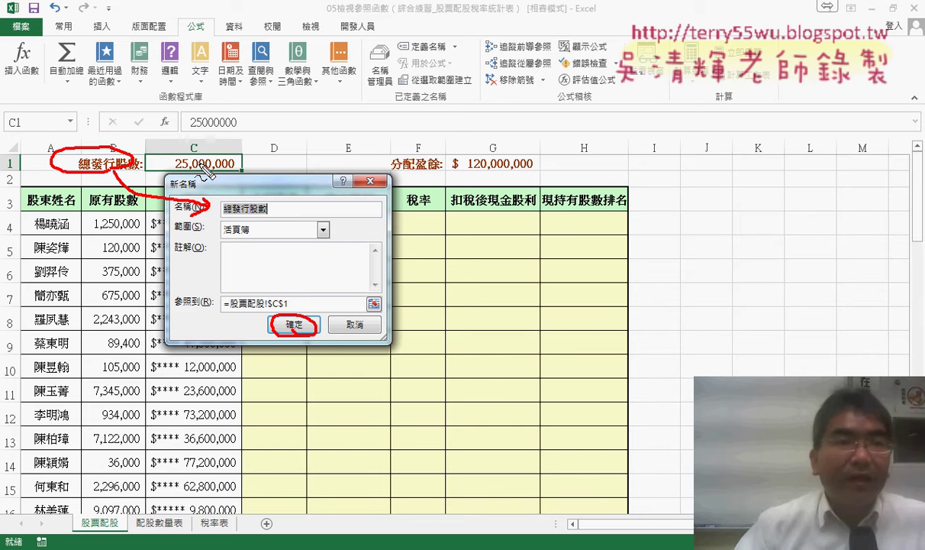
{"action": "key", "text": "Escape"}
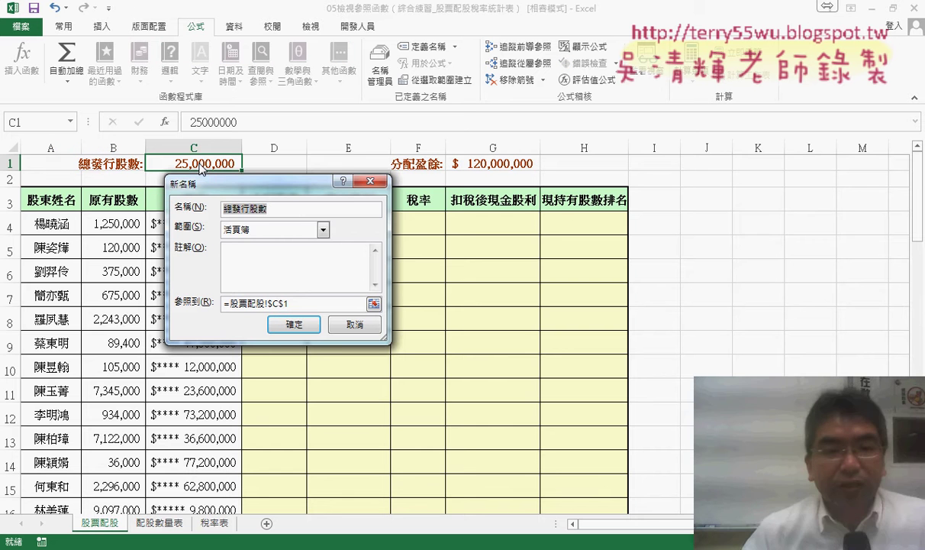
{"action": "left_click", "coordinate": [294, 323]}
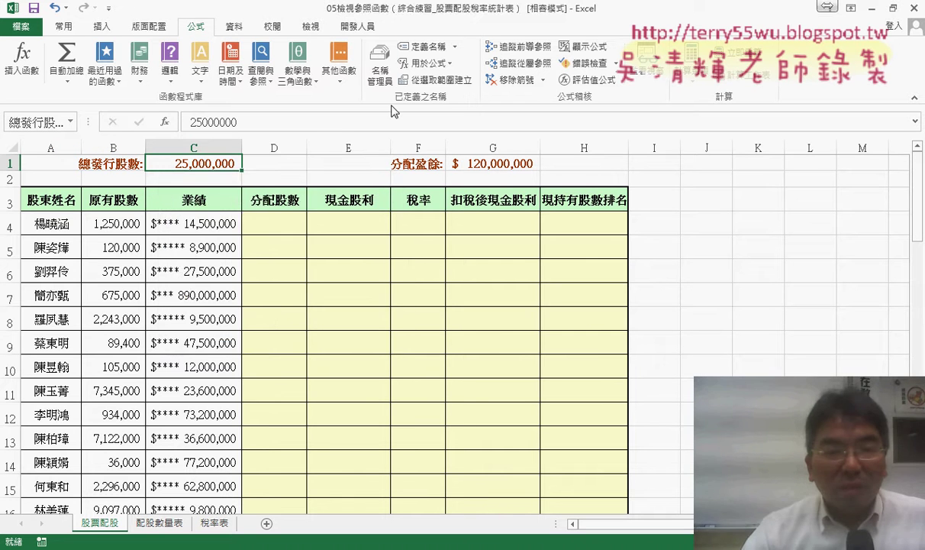
{"action": "left_click", "coordinate": [380, 77]}
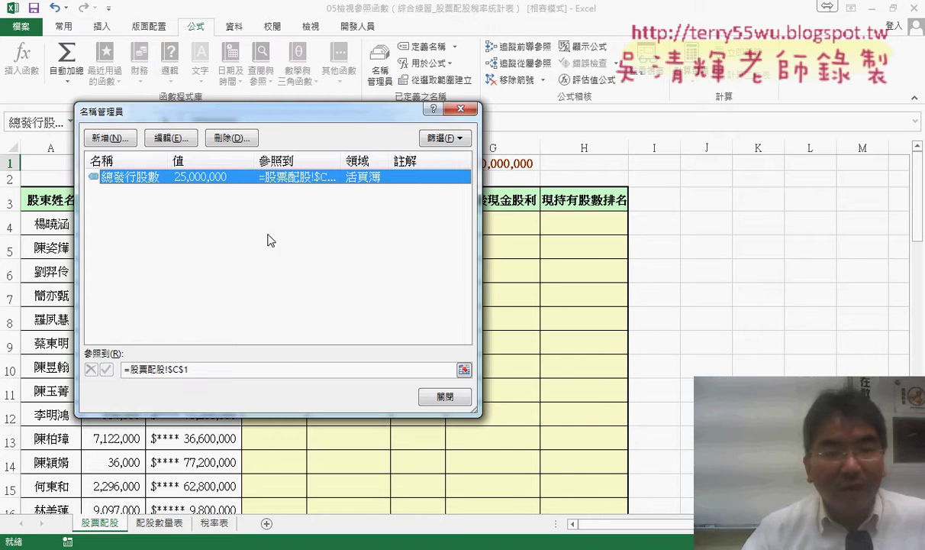
{"action": "mouse_move", "coordinate": [277, 111]}
{"action": "left_mouse_down"}
{"action": "mouse_move", "coordinate": [294, 119]}
{"action": "mouse_move", "coordinate": [351, 229]}
{"action": "left_mouse_up"}
{"action": "left_click", "coordinate": [267, 486]}
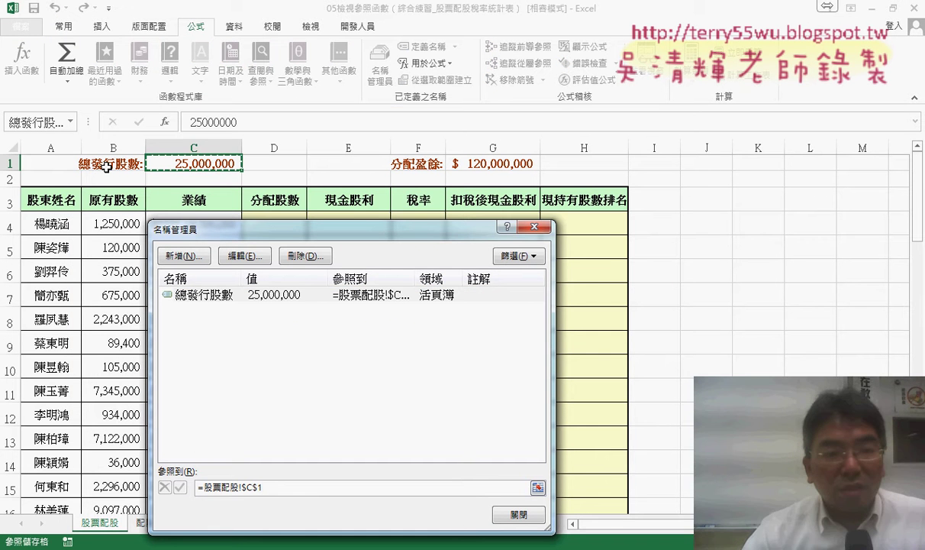
{"action": "left_click", "coordinate": [515, 513]}
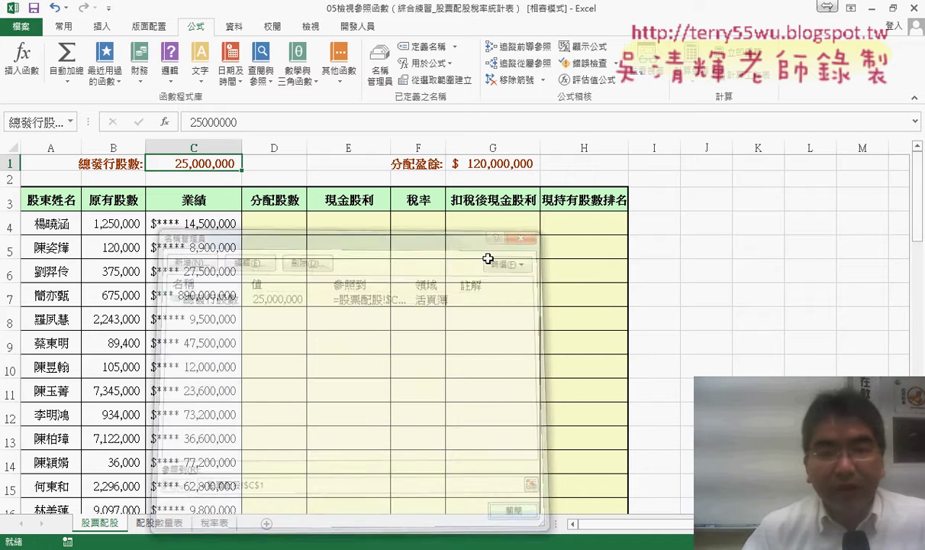
Step: Define the name 分配盈餘 for cell G1, then check the named cells
{"action": "left_click", "coordinate": [479, 162]}
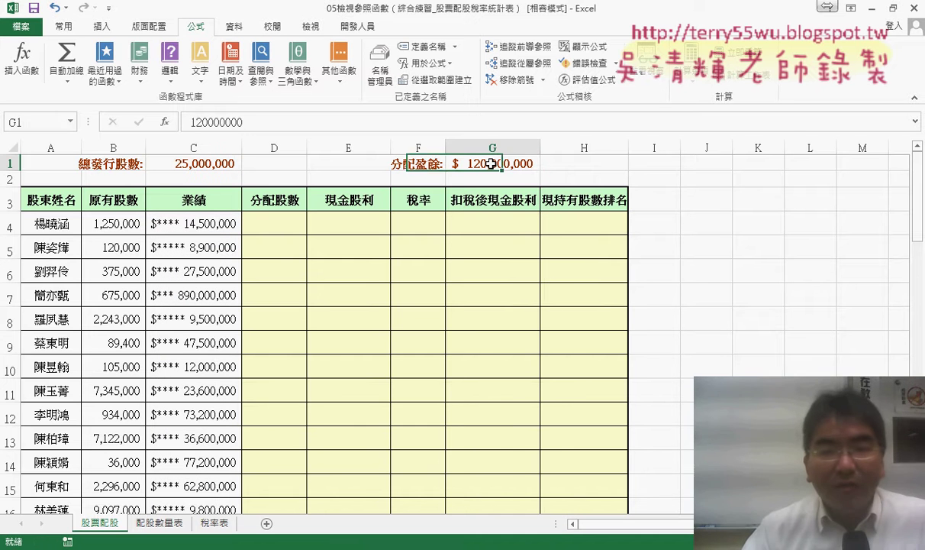
{"action": "left_click", "coordinate": [428, 48]}
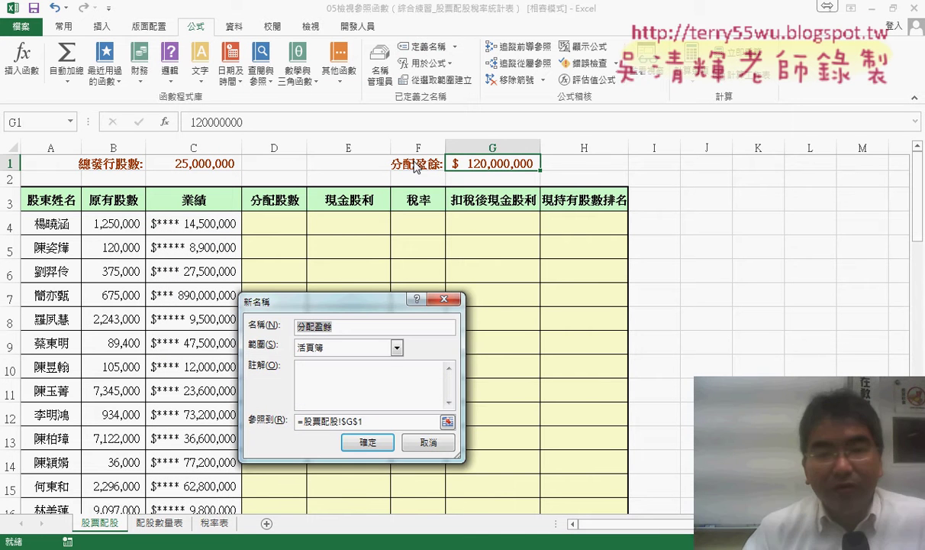
{"action": "left_click", "coordinate": [365, 443]}
{"action": "left_click", "coordinate": [187, 163]}
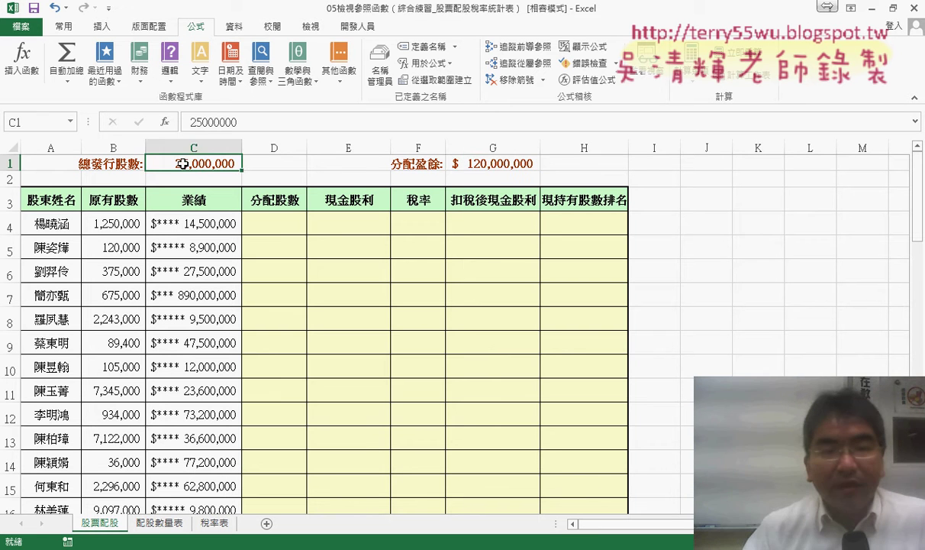
{"action": "left_click", "coordinate": [514, 164]}
Step: Select the shareholder table from A3 through H58
{"action": "left_click", "coordinate": [44, 199]}
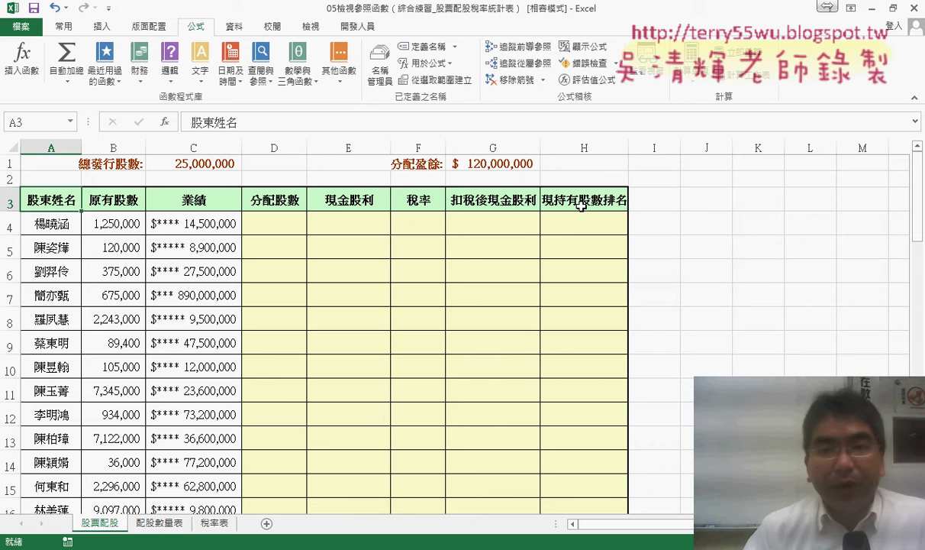
{"action": "scroll", "coordinate": [182, 221], "scroll_direction": "down", "scroll_amount": 2}
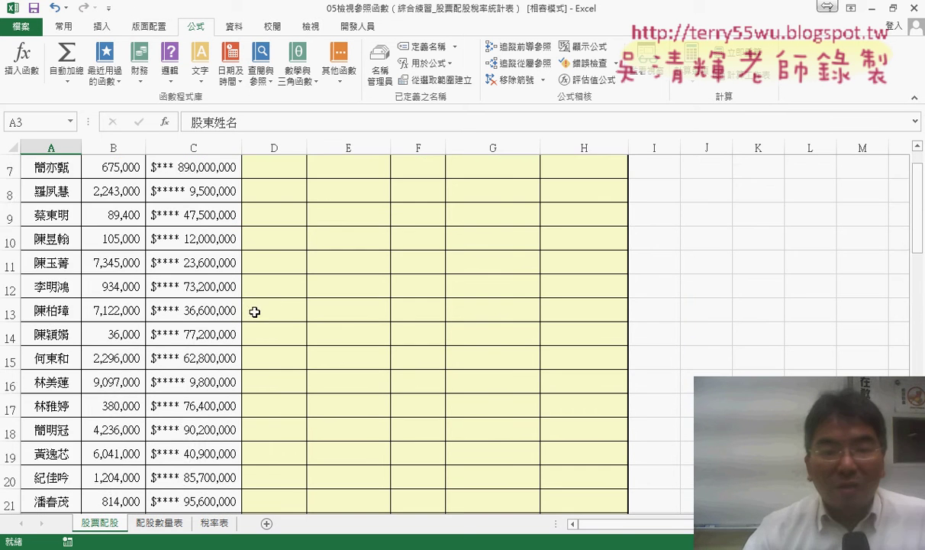
{"action": "scroll", "coordinate": [252, 310], "scroll_direction": "down", "scroll_amount": 4}
{"action": "scroll", "coordinate": [296, 310], "scroll_direction": "down", "scroll_amount": 4}
{"action": "scroll", "coordinate": [371, 326], "scroll_direction": "down", "scroll_amount": 6}
{"action": "scroll", "coordinate": [566, 368], "scroll_direction": "down", "scroll_amount": 1}
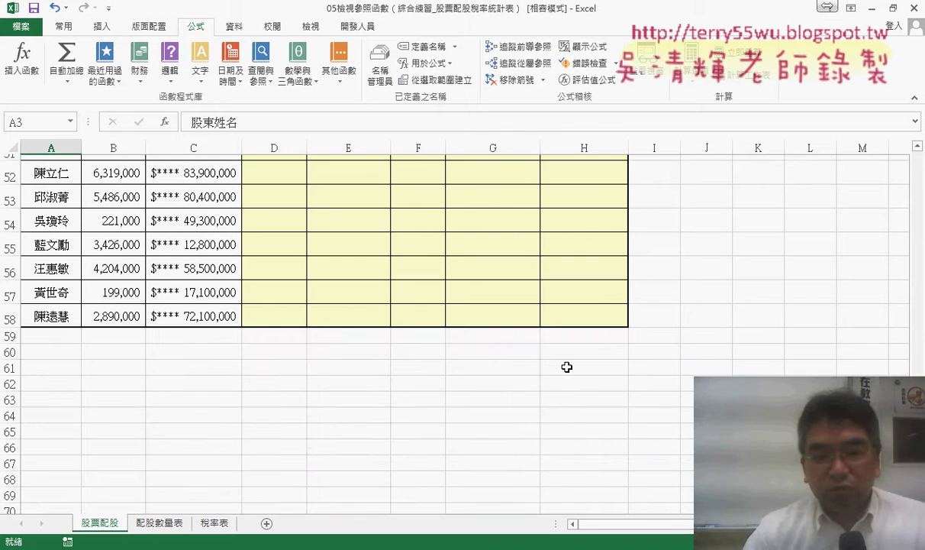
{"action": "scroll", "coordinate": [605, 320], "scroll_direction": "up", "scroll_amount": 1}
{"action": "scroll", "coordinate": [601, 326], "scroll_direction": "up", "scroll_amount": 8}
{"action": "scroll", "coordinate": [280, 268], "scroll_direction": "up", "scroll_amount": 5}
{"action": "scroll", "coordinate": [87, 194], "scroll_direction": "up", "scroll_amount": 2}
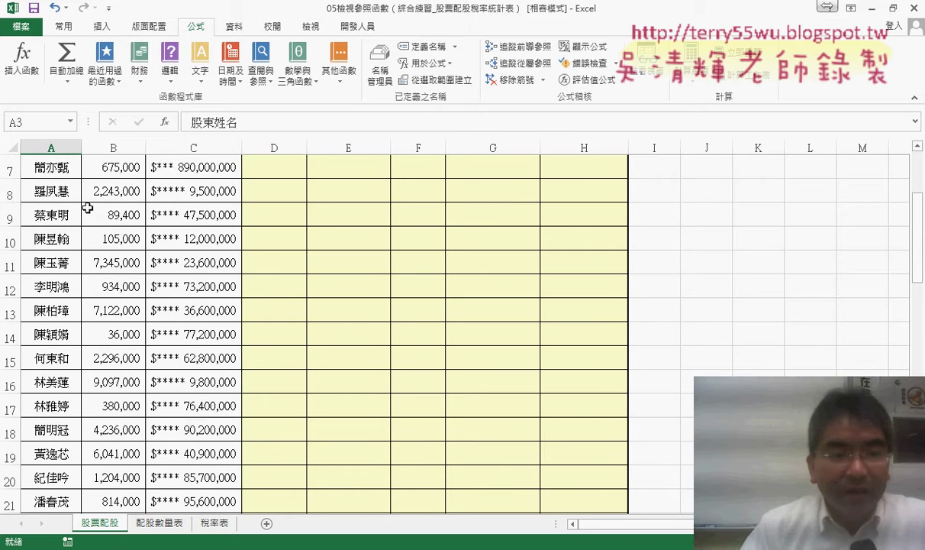
{"action": "scroll", "coordinate": [87, 194], "scroll_direction": "up", "scroll_amount": 2}
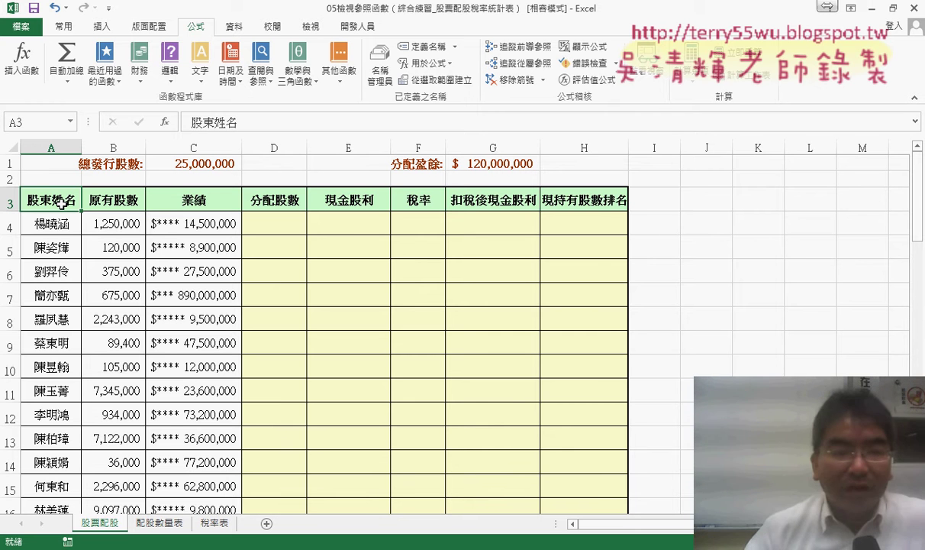
{"action": "scroll", "coordinate": [533, 417], "scroll_direction": "down", "scroll_amount": 3}
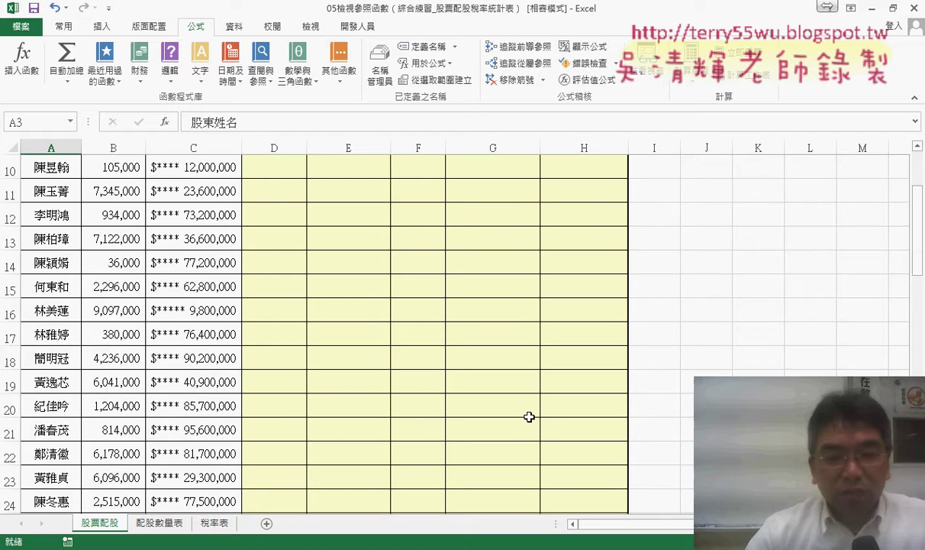
{"action": "scroll", "coordinate": [537, 417], "scroll_direction": "down", "scroll_amount": 6}
{"action": "scroll", "coordinate": [570, 420], "scroll_direction": "down", "scroll_amount": 2}
{"action": "scroll", "coordinate": [572, 421], "scroll_direction": "down", "scroll_amount": 3}
{"action": "scroll", "coordinate": [579, 421], "scroll_direction": "down", "scroll_amount": 3}
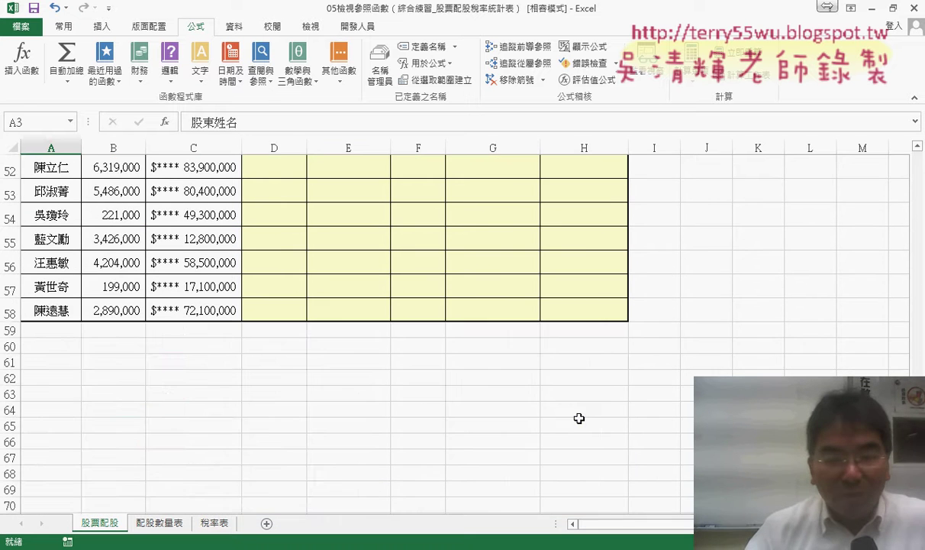
{"action": "left_click", "coordinate": [598, 312], "text": "shift"}
{"action": "scroll", "coordinate": [598, 312], "scroll_direction": "up", "scroll_amount": 3}
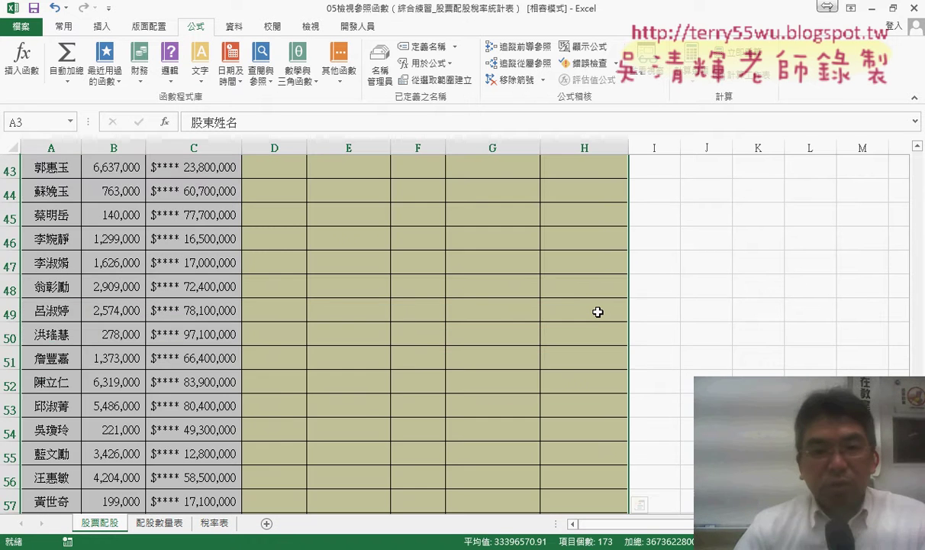
{"action": "scroll", "coordinate": [597, 313], "scroll_direction": "up", "scroll_amount": 6}
{"action": "scroll", "coordinate": [597, 312], "scroll_direction": "up", "scroll_amount": 2}
{"action": "scroll", "coordinate": [597, 312], "scroll_direction": "up", "scroll_amount": 4}
{"action": "scroll", "coordinate": [596, 312], "scroll_direction": "up", "scroll_amount": 2}
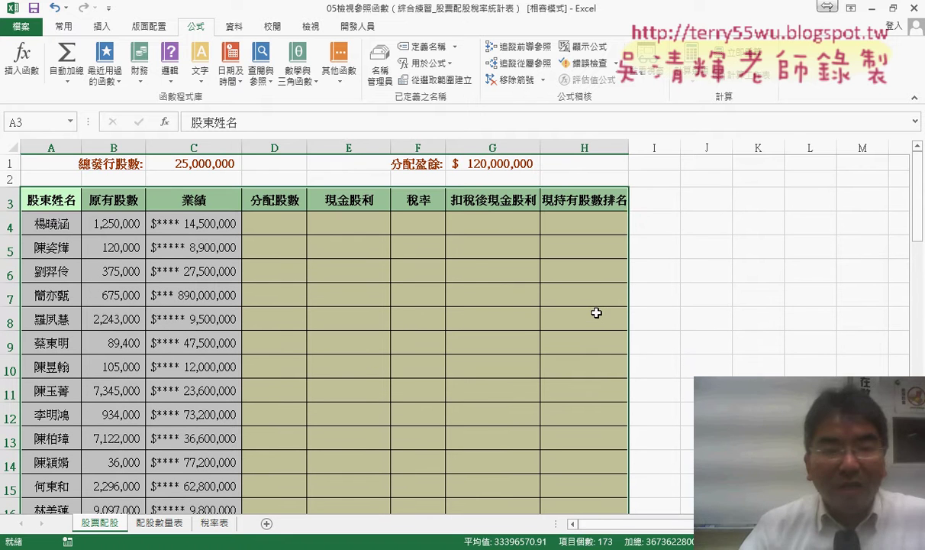
Step: Create names from the selection using only the Top row, with Left column unchecked
{"action": "left_click", "coordinate": [456, 88]}
{"action": "left_click", "coordinate": [294, 369]}
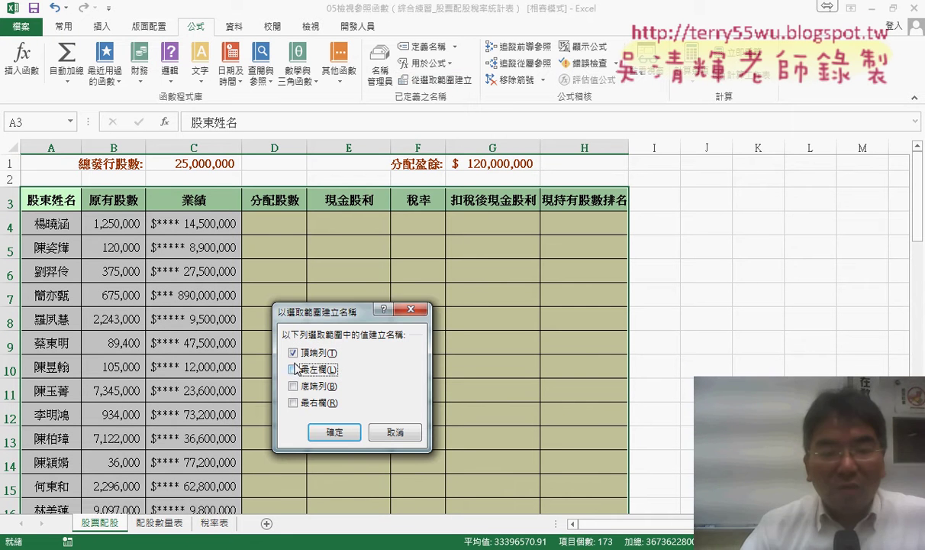
{"action": "left_click", "coordinate": [332, 431]}
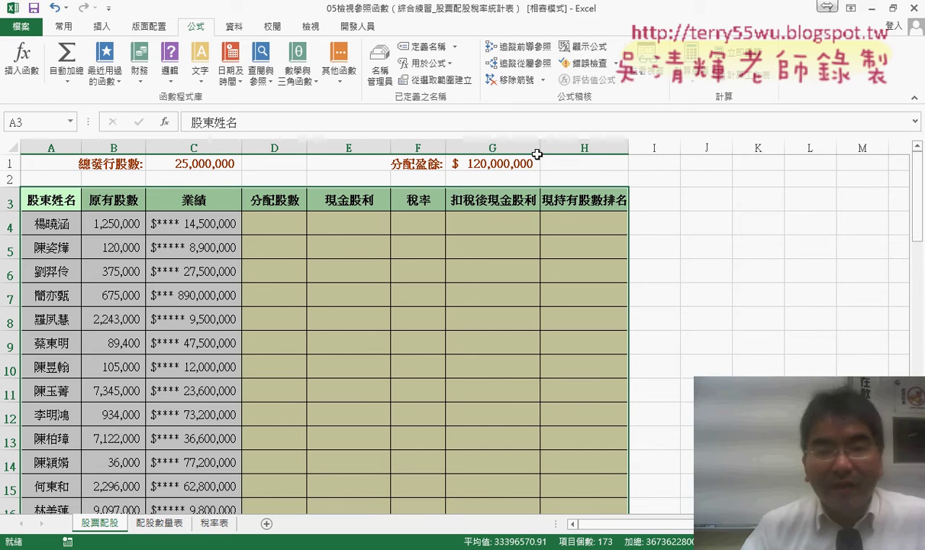
{"action": "left_click", "coordinate": [157, 522]}
Step: Name the allotment bracket range A2:C7 on the 配股數量表 sheet as 配股數量表
{"action": "left_click_drag", "start_coordinate": [57, 191], "coordinate": [241, 306]}
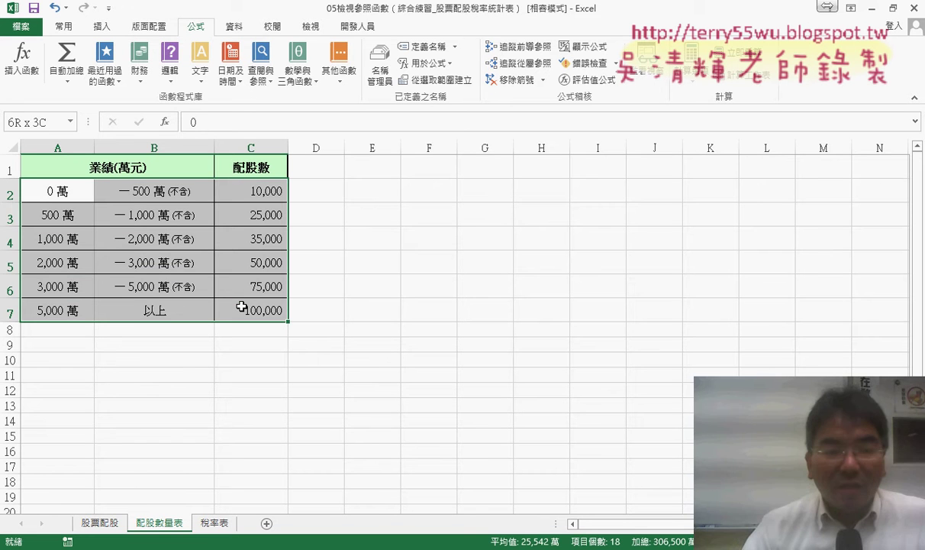
{"action": "left_click_drag", "start_coordinate": [241, 307], "coordinate": [241, 307]}
{"action": "double_click", "coordinate": [159, 524]}
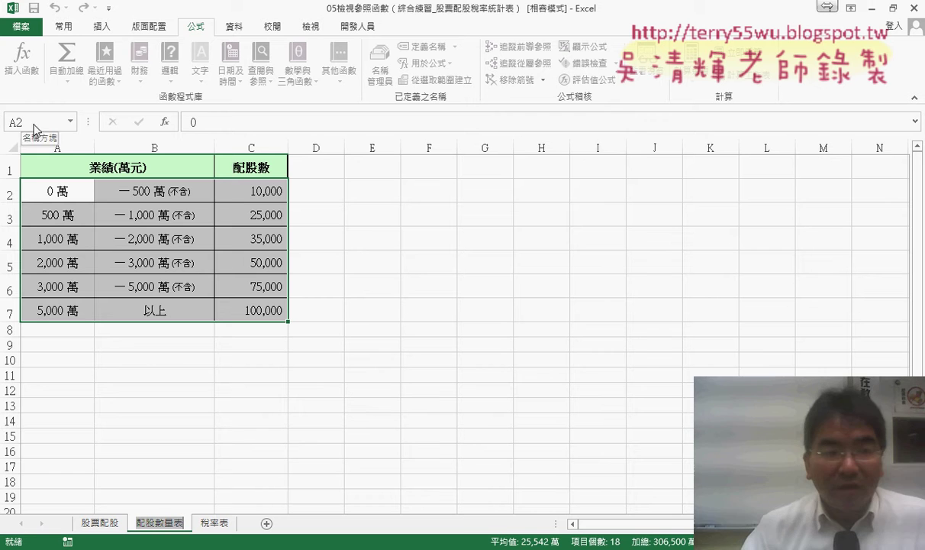
{"action": "left_click", "coordinate": [152, 467]}
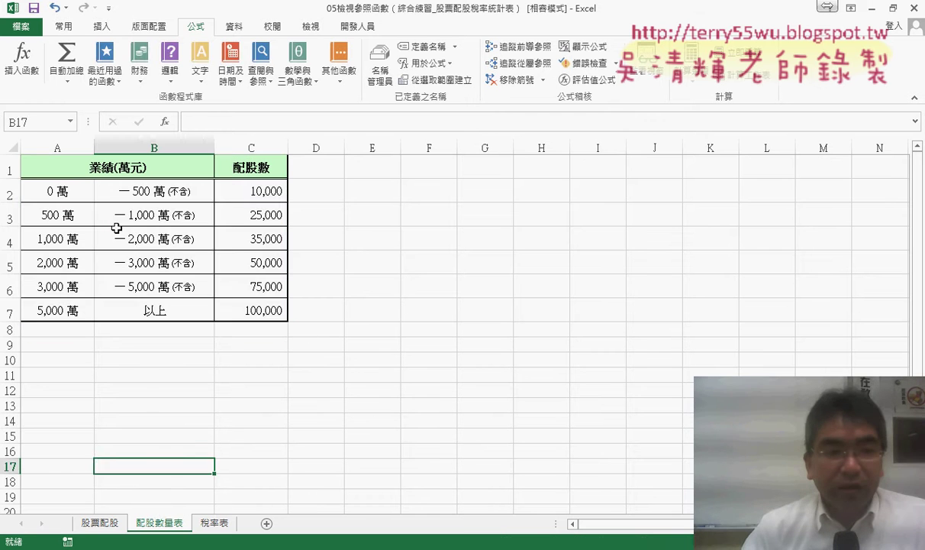
{"action": "mouse_move", "coordinate": [45, 181]}
{"action": "left_mouse_down"}
{"action": "mouse_move", "coordinate": [150, 233]}
{"action": "mouse_move", "coordinate": [255, 306]}
{"action": "left_mouse_up"}
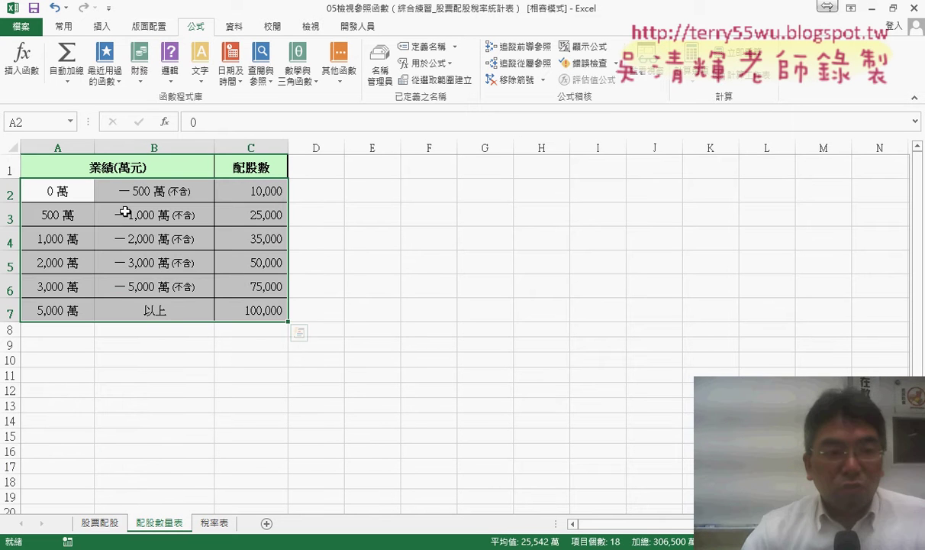
{"action": "type", "text": "配股數量表"}
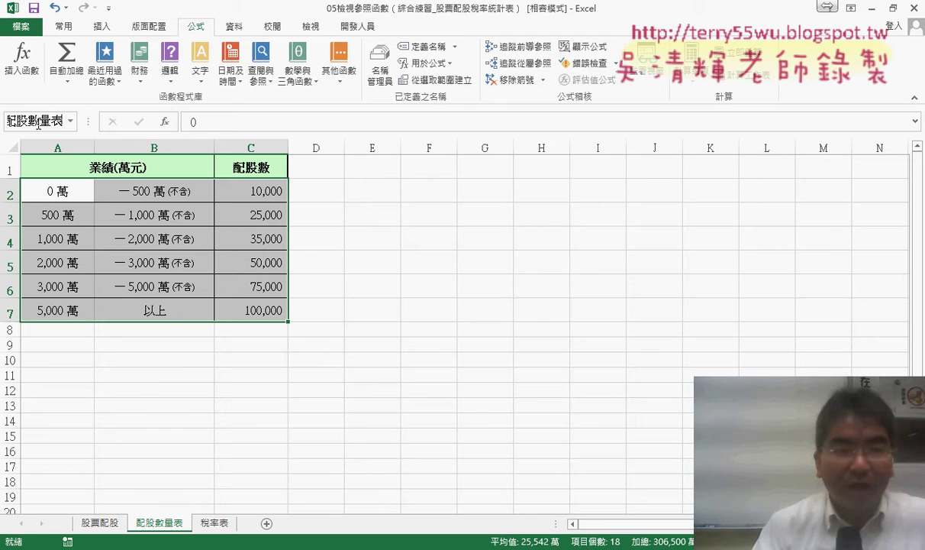
{"action": "key", "text": "Return"}
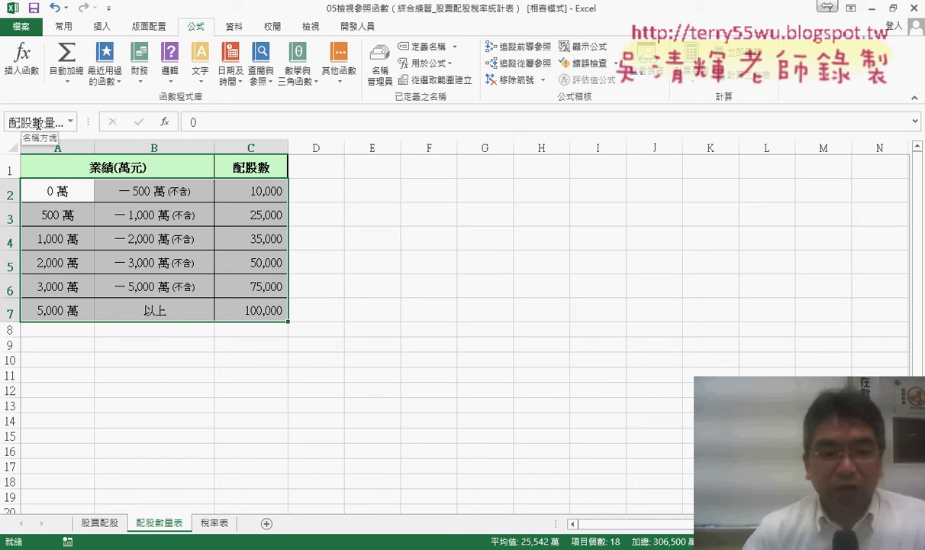
Step: Name the tax-rate table B1:E3 on the 稅率表 sheet as 稅率表 via the Name Box
{"action": "double_click", "coordinate": [216, 527]}
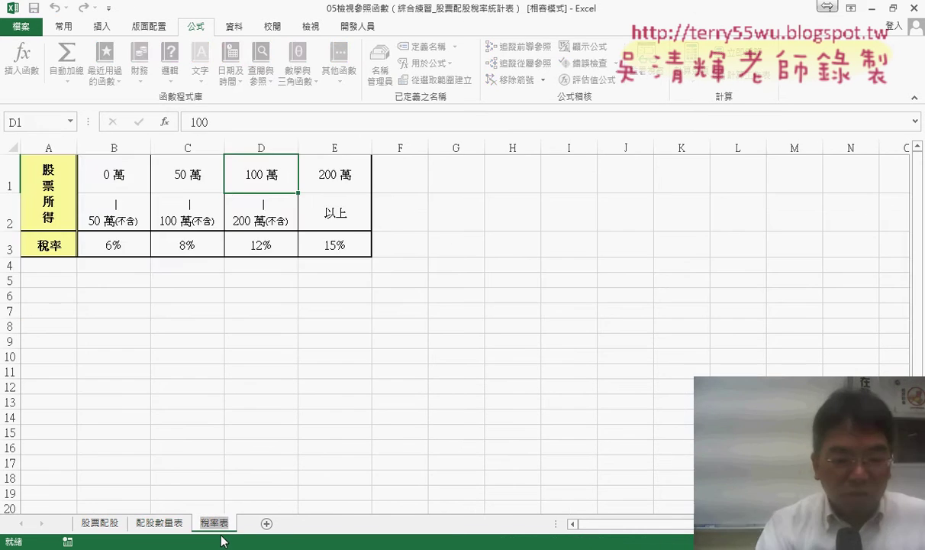
{"action": "left_click", "coordinate": [140, 288]}
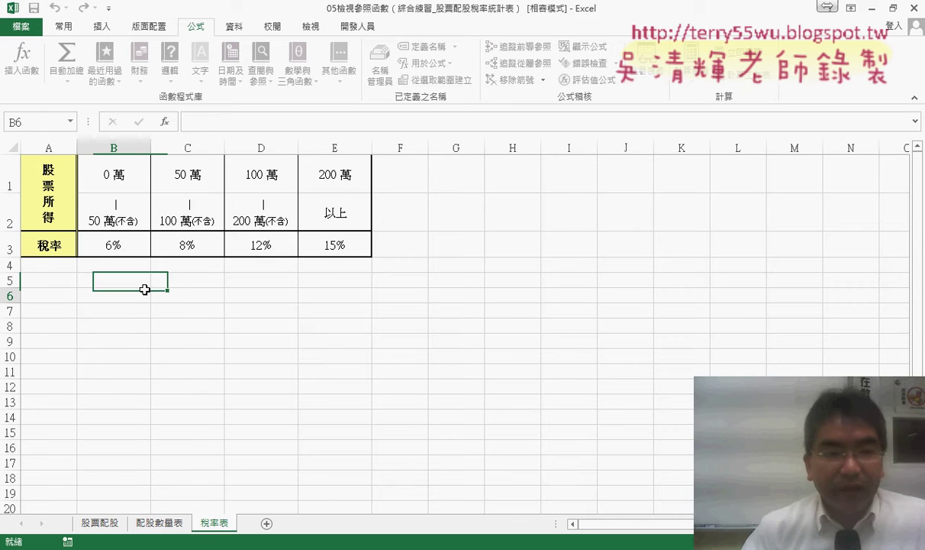
{"action": "left_click_drag", "start_coordinate": [113, 174], "coordinate": [339, 243]}
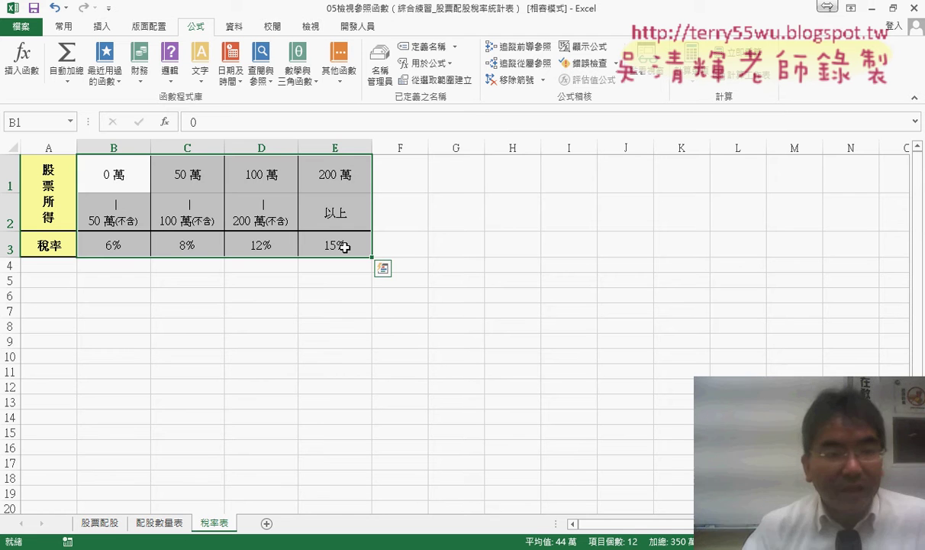
{"action": "left_click", "coordinate": [41, 120]}
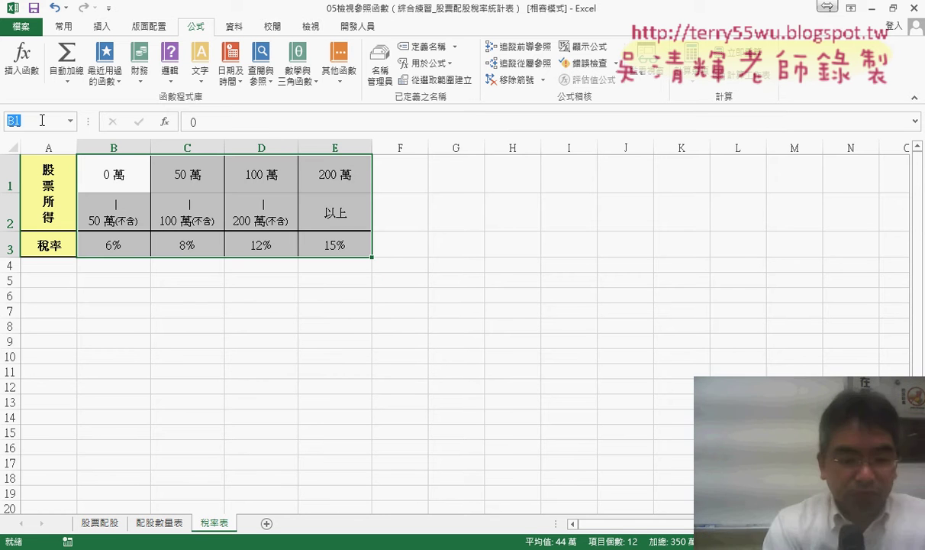
{"action": "type", "text": "稅率表"}
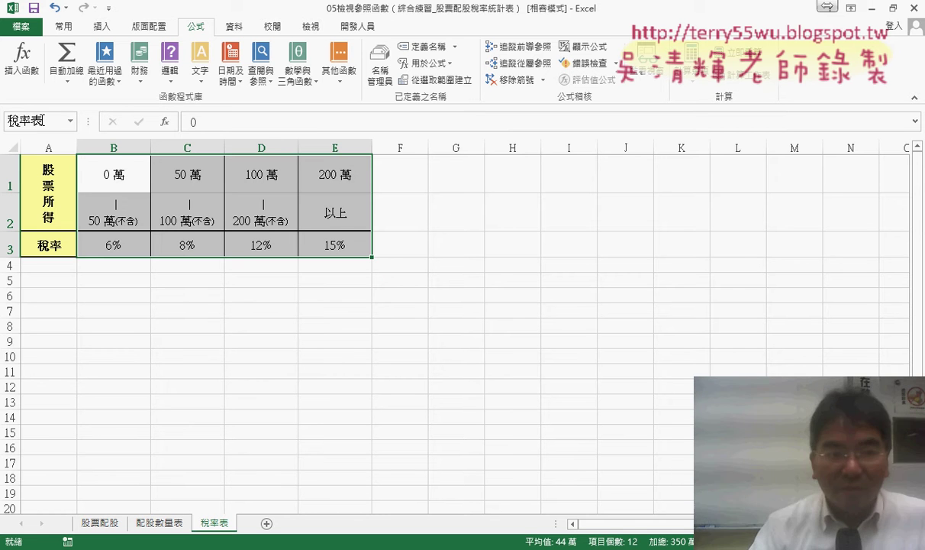
{"action": "key", "text": "Return"}
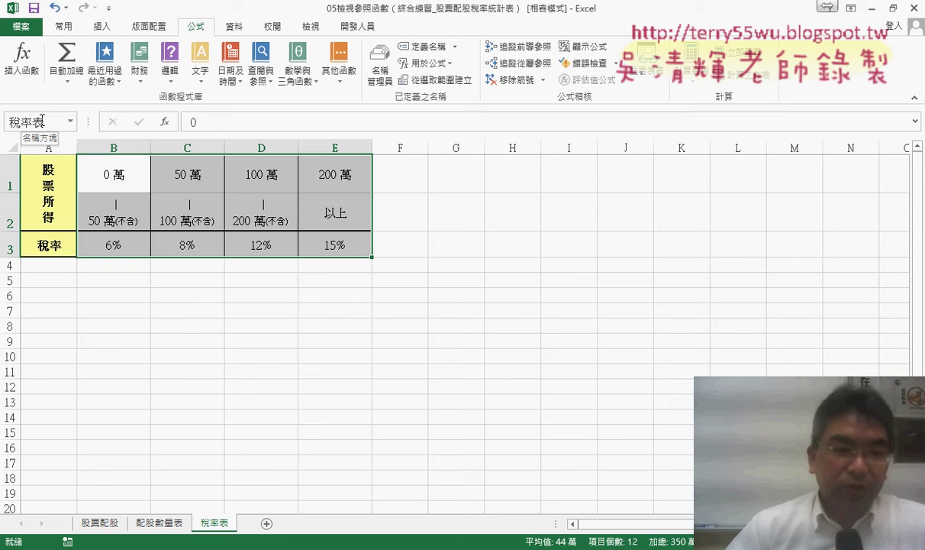
Step: Review all twelve defined names in an enlarged Name Manager, then return to 股票配股
{"action": "left_click", "coordinate": [244, 367]}
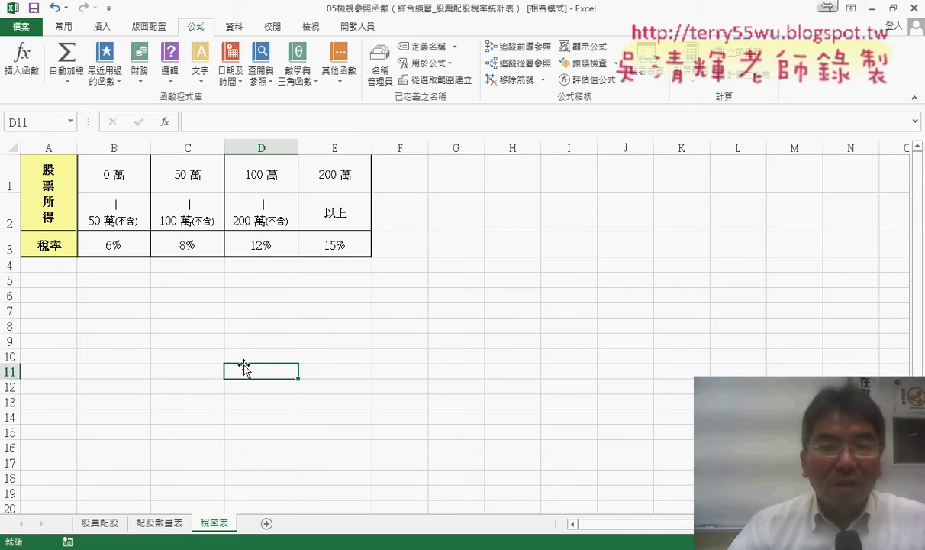
{"action": "left_click", "coordinate": [379, 73]}
{"action": "left_click_drag", "start_coordinate": [408, 236], "coordinate": [565, 99]}
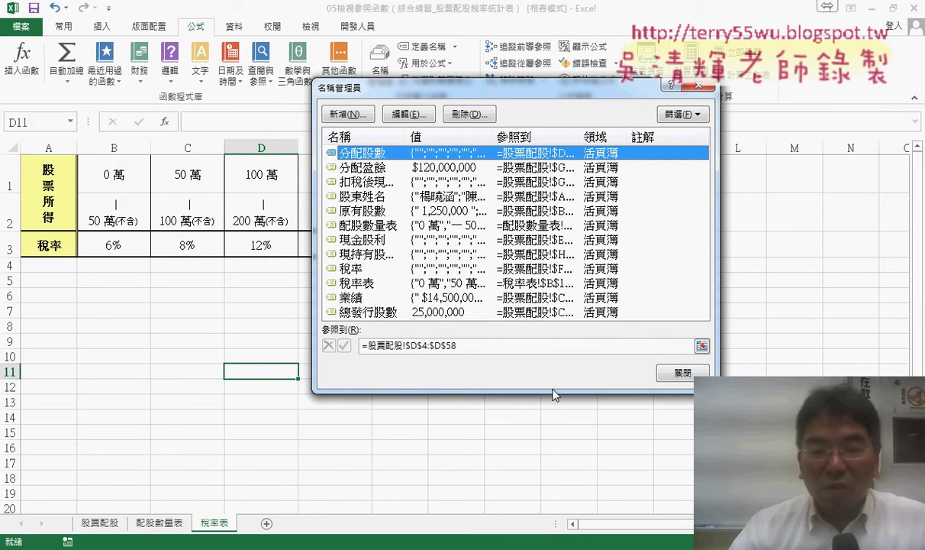
{"action": "left_click_drag", "start_coordinate": [555, 392], "coordinate": [555, 471]}
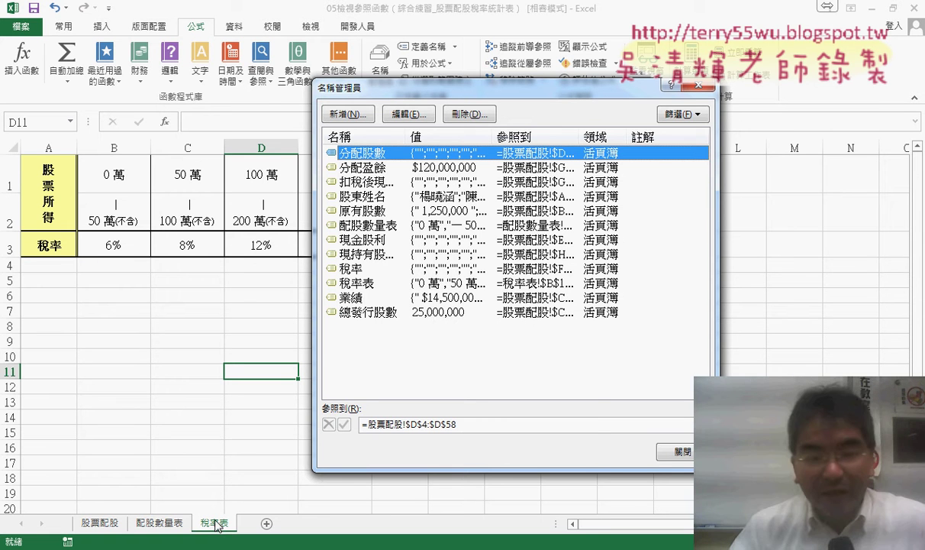
{"action": "left_click", "coordinate": [687, 454]}
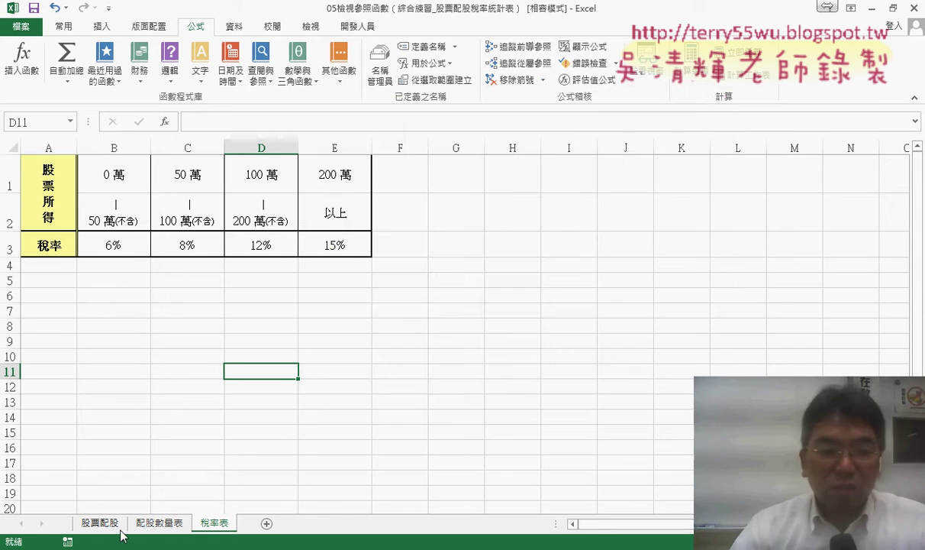
{"action": "left_click", "coordinate": [90, 525]}
Step: Copy the 35,000 share value from the 配股數量表 bracket table into D4
{"action": "left_click", "coordinate": [294, 228]}
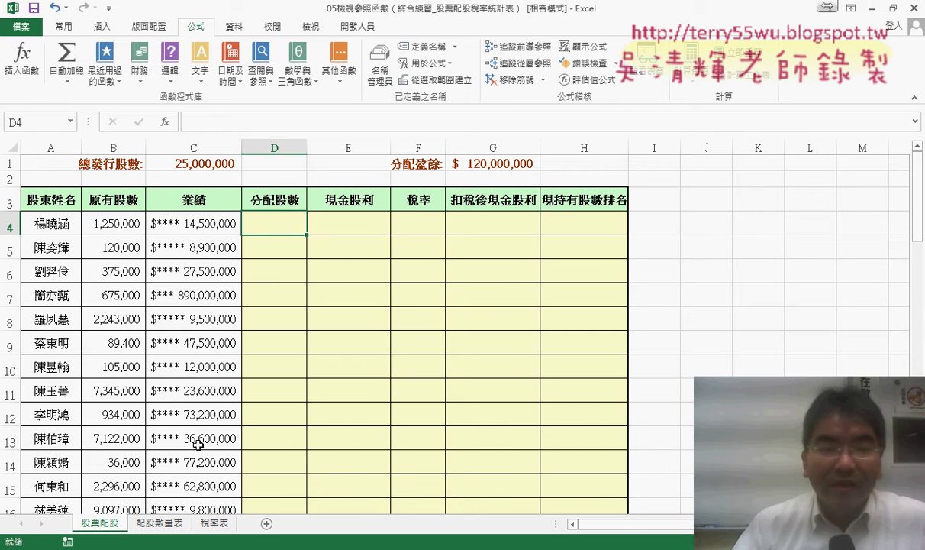
{"action": "left_click", "coordinate": [211, 225]}
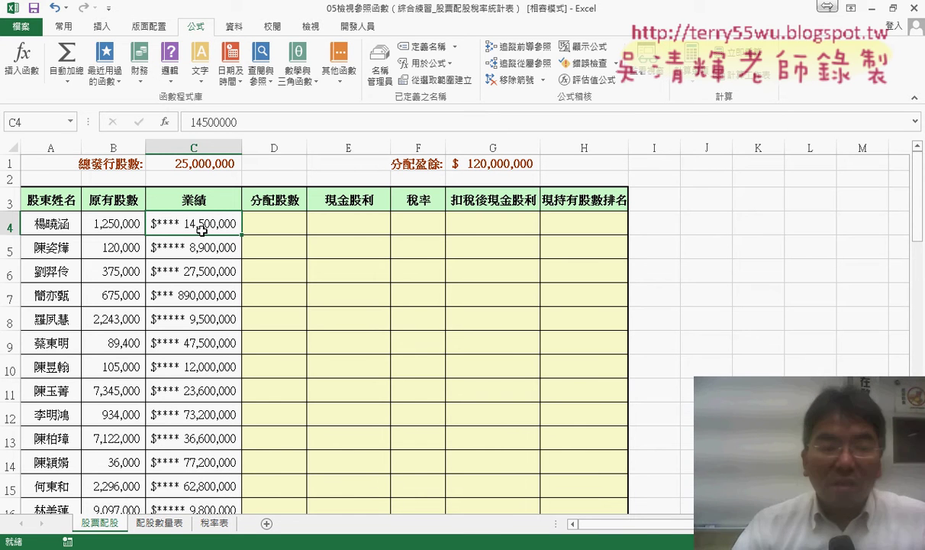
{"action": "left_click", "coordinate": [159, 523]}
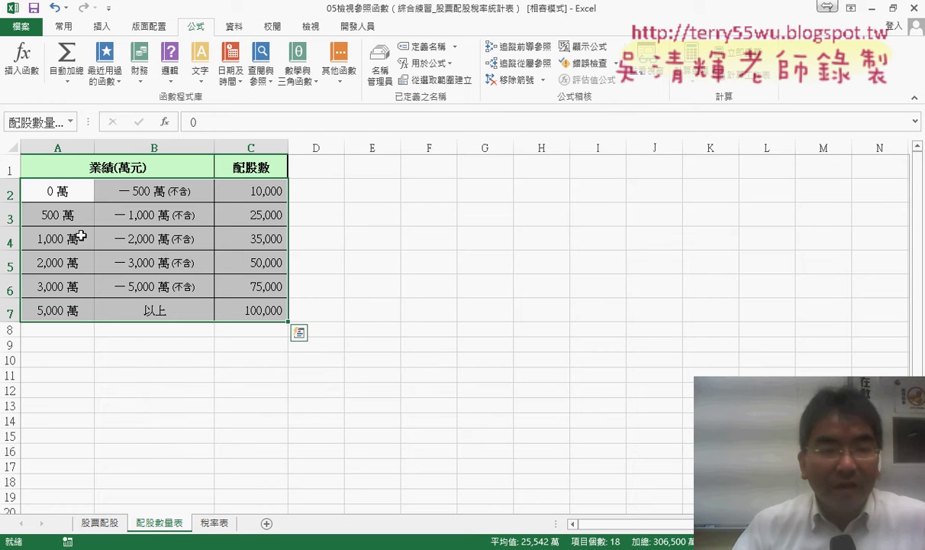
{"action": "left_click", "coordinate": [56, 240]}
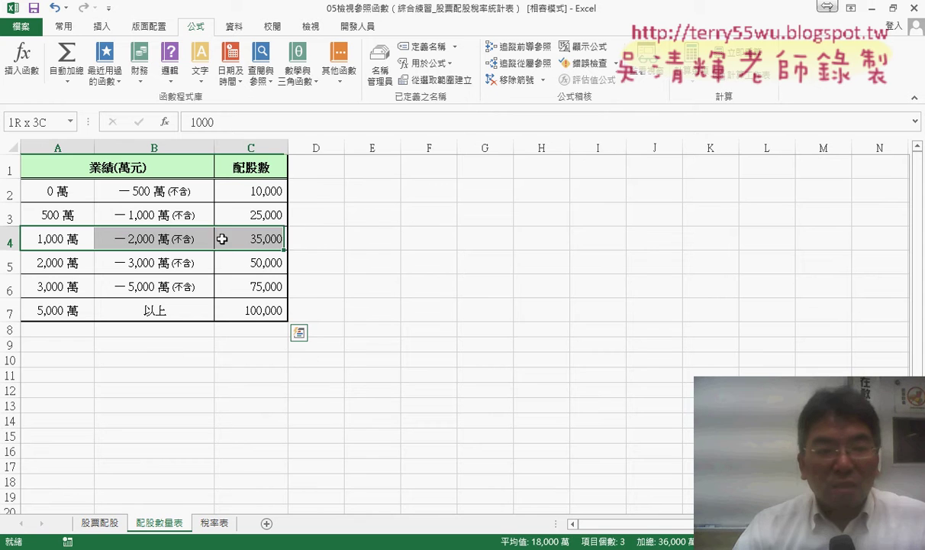
{"action": "left_click_drag", "start_coordinate": [55, 239], "coordinate": [281, 238]}
{"action": "left_click", "coordinate": [282, 239]}
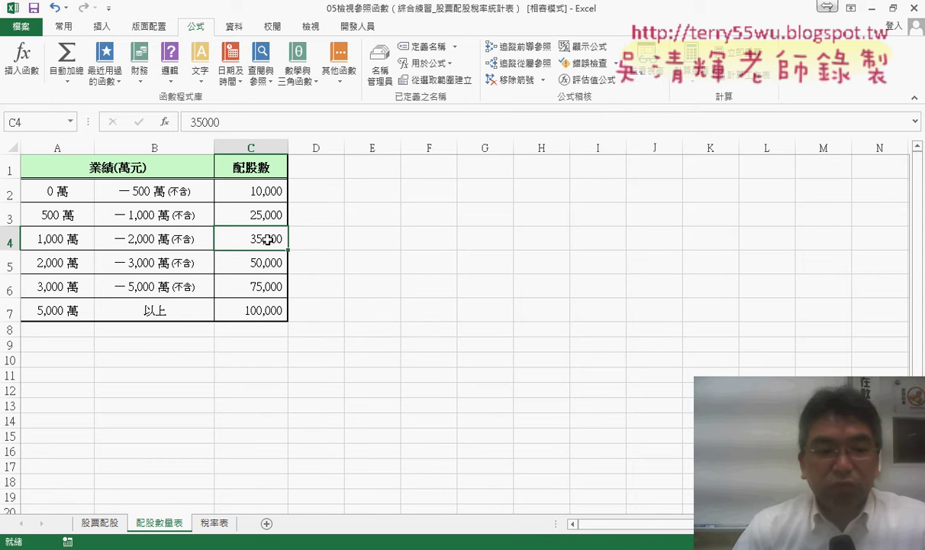
{"action": "left_click", "coordinate": [100, 523]}
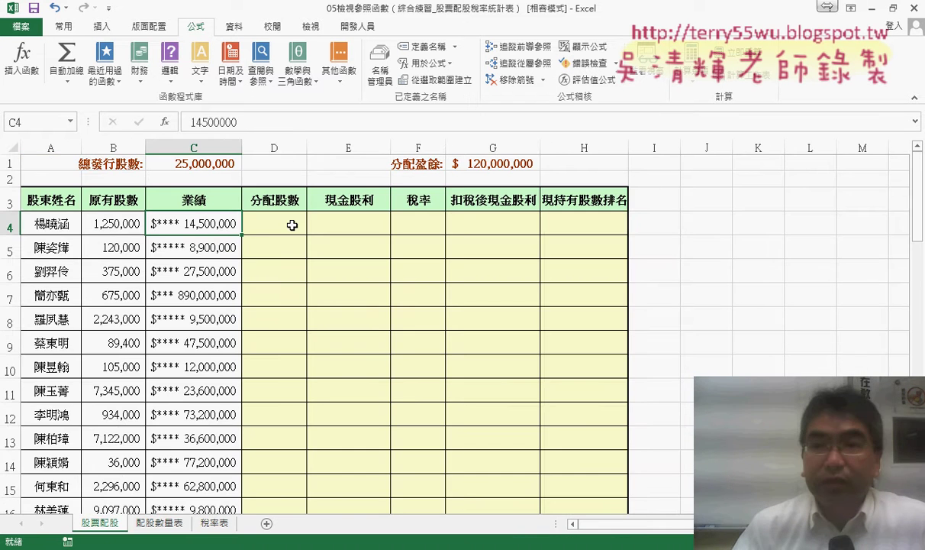
{"action": "left_click", "coordinate": [159, 523]}
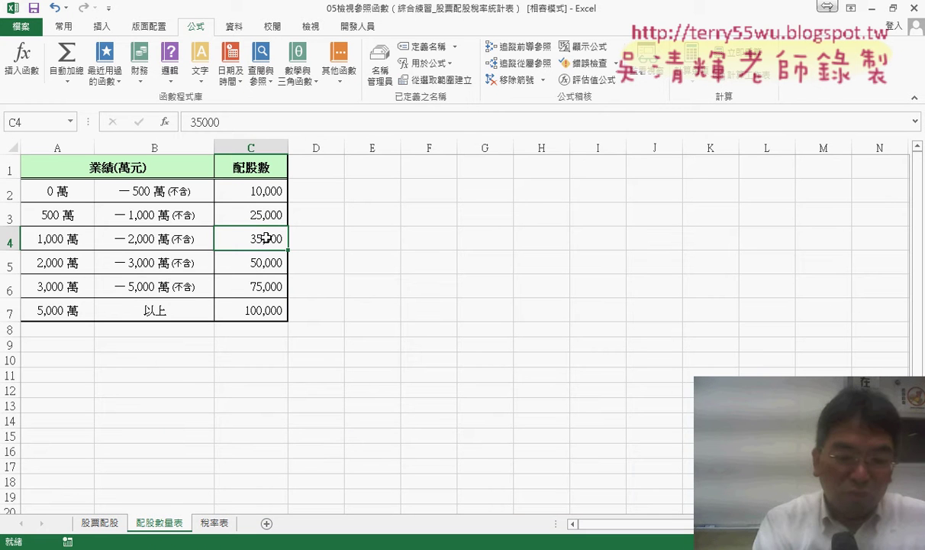
{"action": "key", "text": "ctrl+c"}
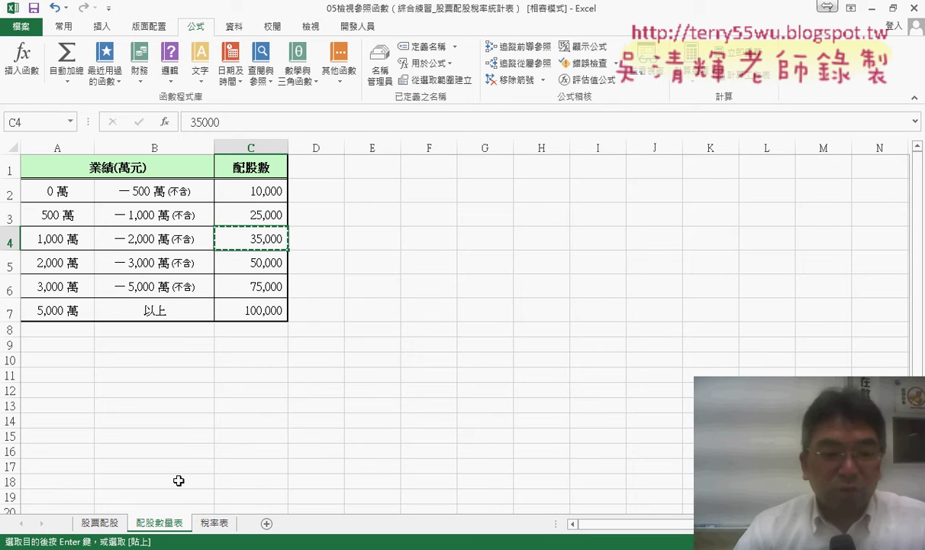
{"action": "left_click", "coordinate": [99, 523]}
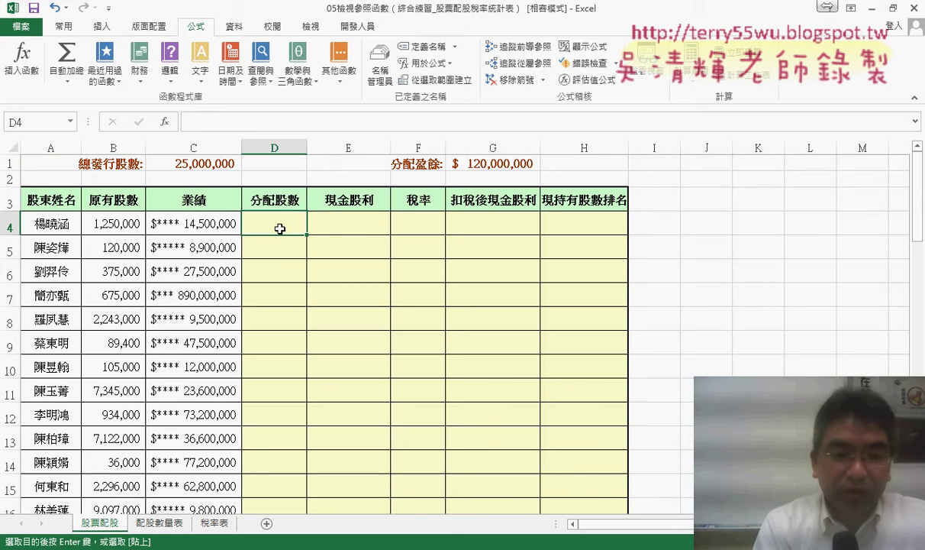
{"action": "key", "text": "ctrl+v"}
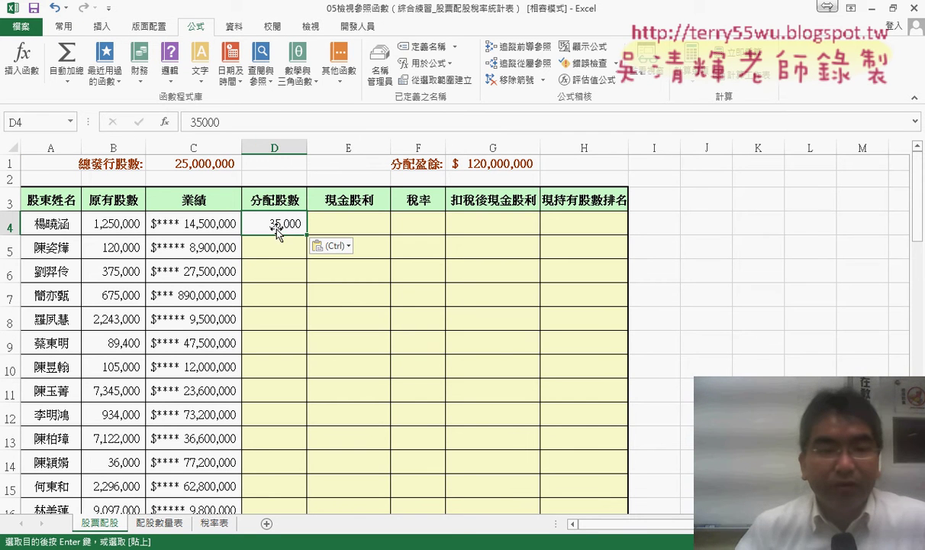
Step: Check the next shareholder's 25,000 tier, then undo the 35,000 pasted in D4
{"action": "left_click", "coordinate": [220, 249]}
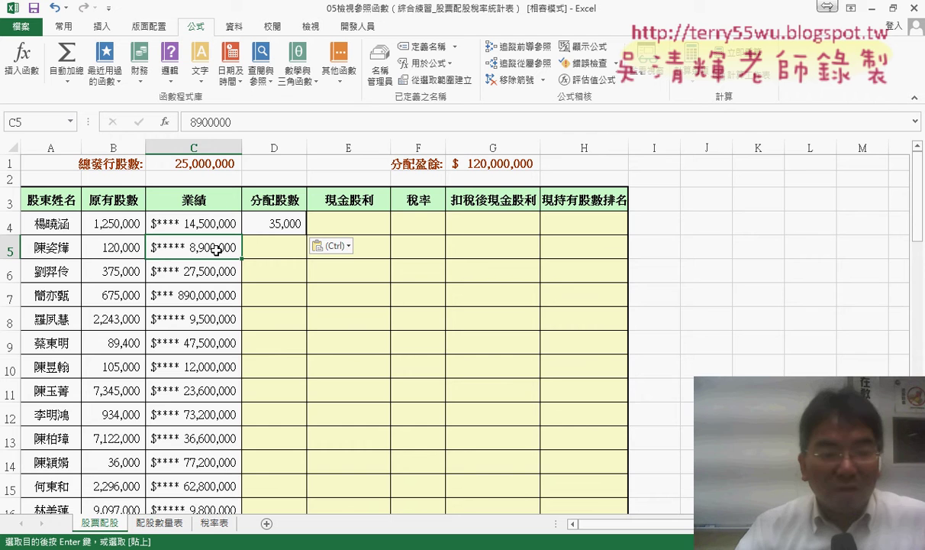
{"action": "left_click", "coordinate": [159, 522]}
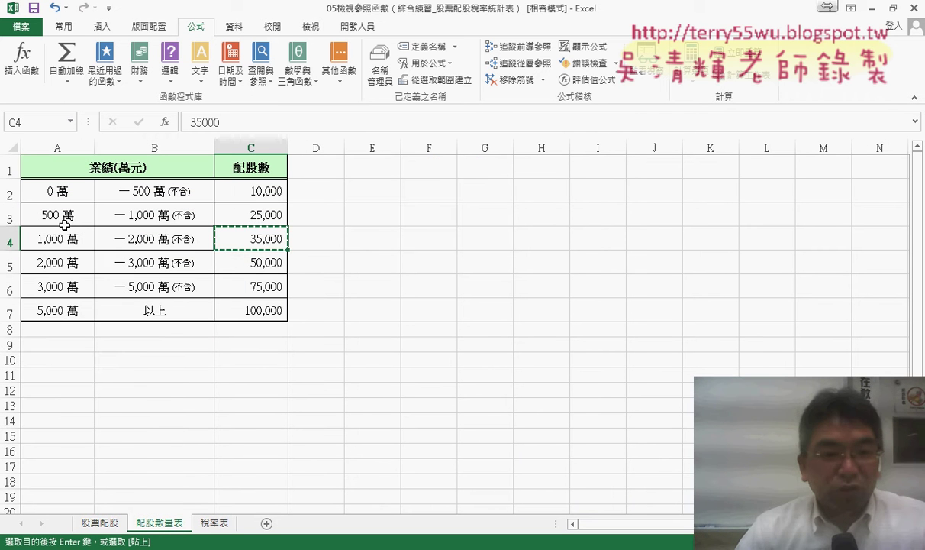
{"action": "left_click", "coordinate": [258, 212]}
{"action": "key", "text": "ctrl+v"}
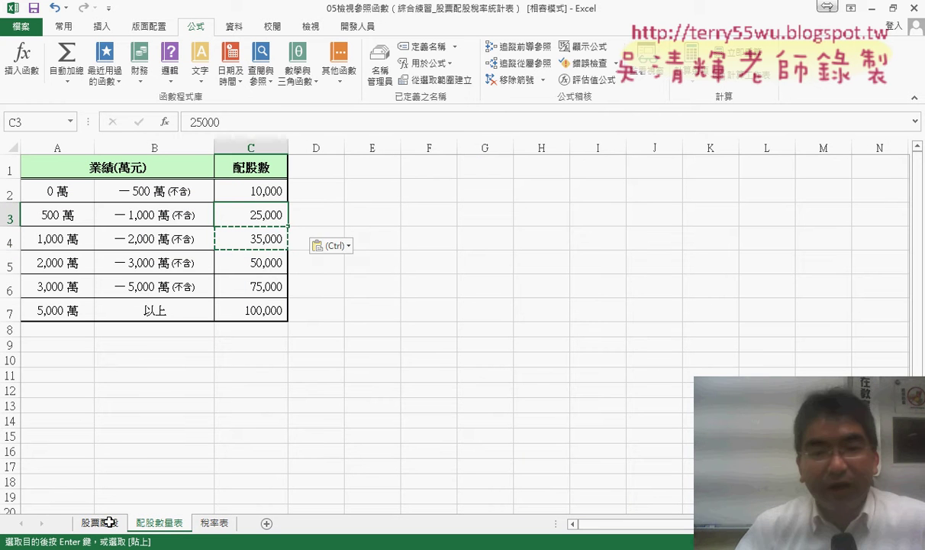
{"action": "left_click", "coordinate": [109, 522]}
{"action": "left_click", "coordinate": [283, 222]}
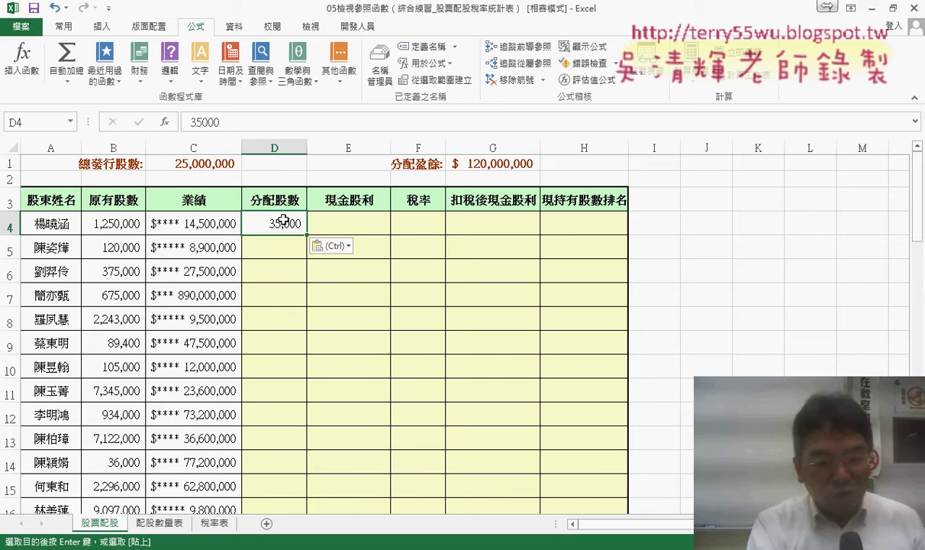
{"action": "key", "text": "ctrl+z"}
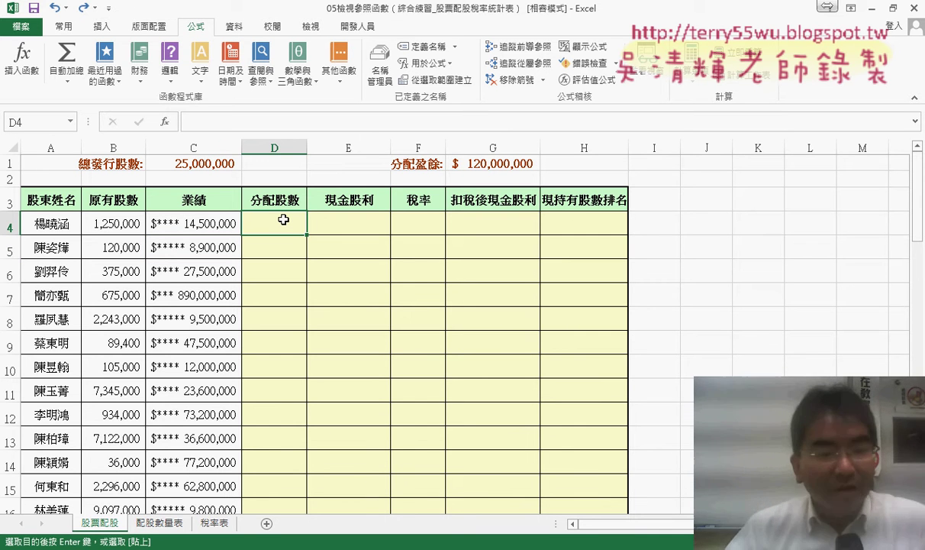
Step: Return to D4 on 股票配股 and start an Insert Function formula there
{"action": "left_click", "coordinate": [159, 522]}
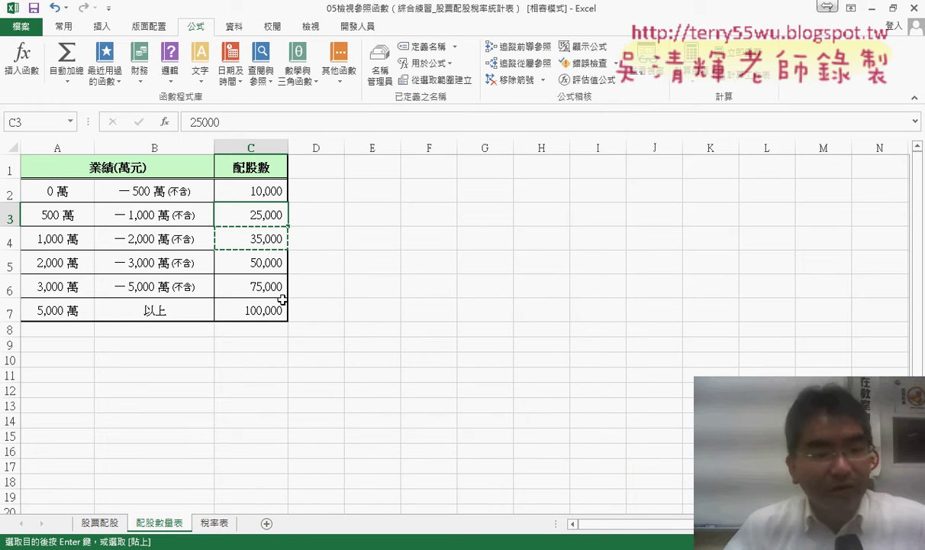
{"action": "left_click", "coordinate": [100, 522]}
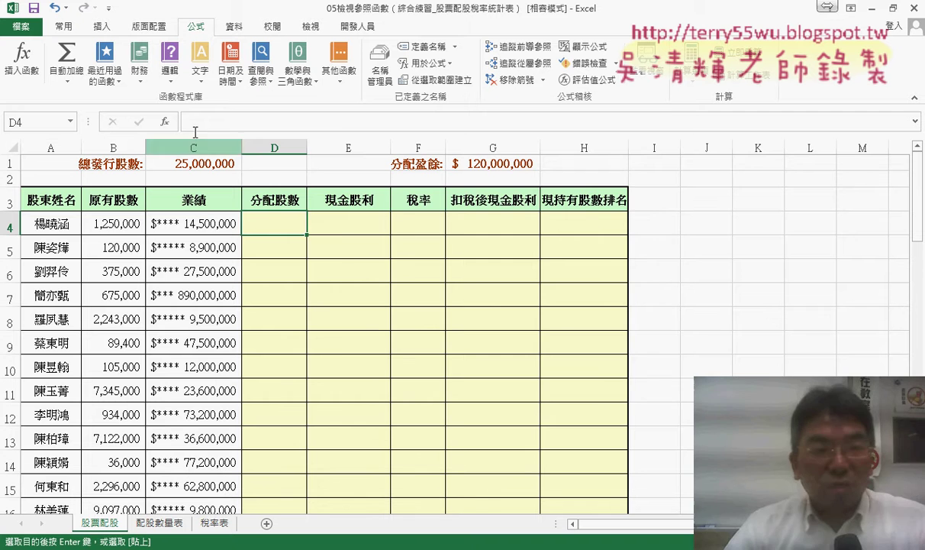
{"action": "left_click", "coordinate": [164, 122]}
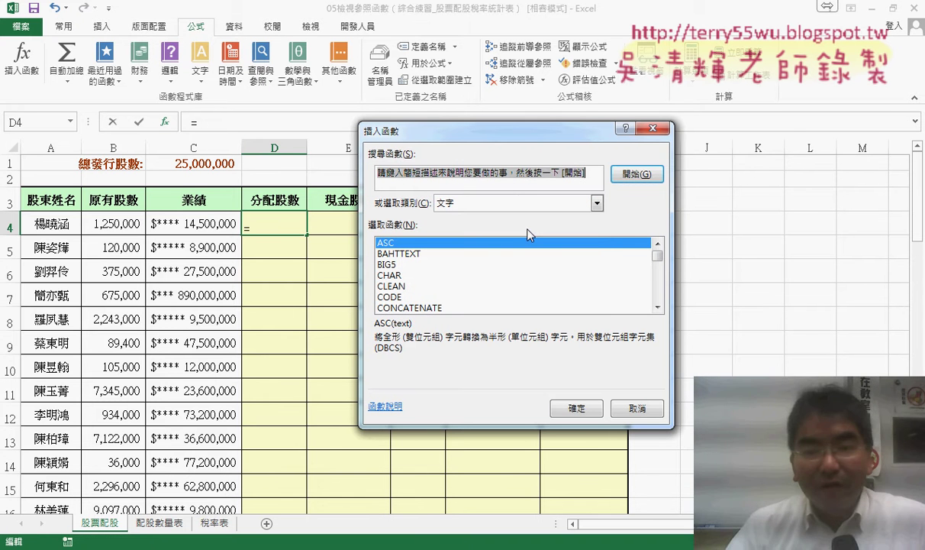
Step: Build =VLOOKUP(C4,配股數量表) in D4, pasting the named range with F3
{"action": "left_click", "coordinate": [497, 203]}
{"action": "left_click", "coordinate": [489, 270]}
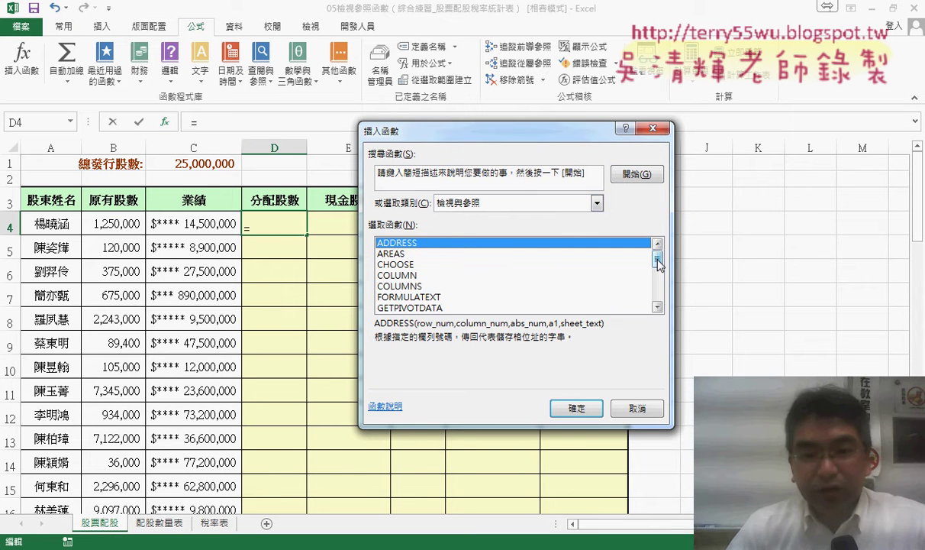
{"action": "left_click_drag", "start_coordinate": [658, 264], "coordinate": [658, 305]}
{"action": "double_click", "coordinate": [429, 291]}
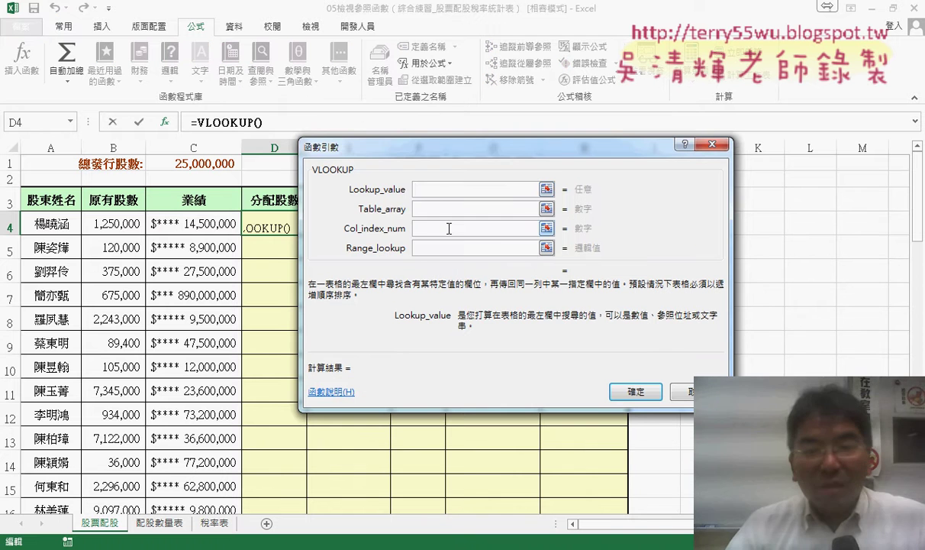
{"action": "left_click", "coordinate": [200, 223]}
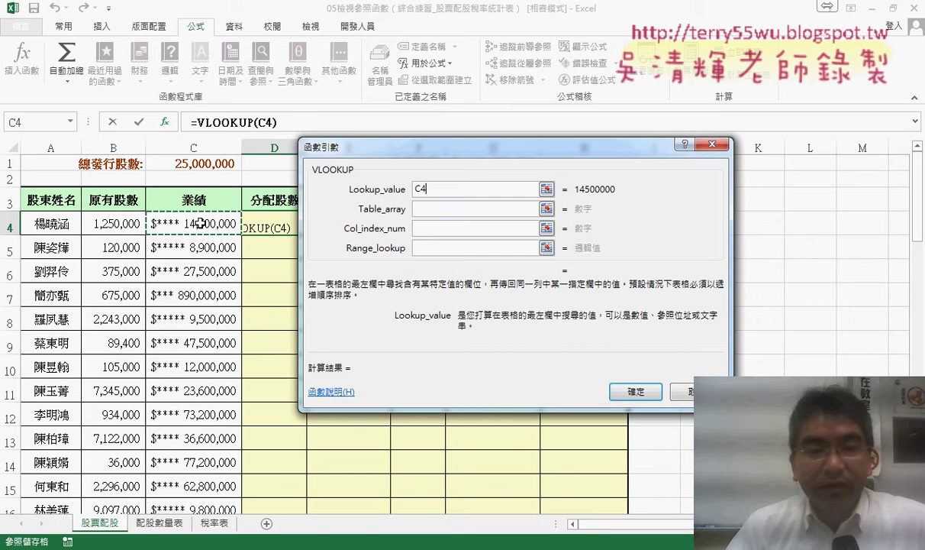
{"action": "left_click", "coordinate": [438, 213]}
{"action": "key", "text": "F3"}
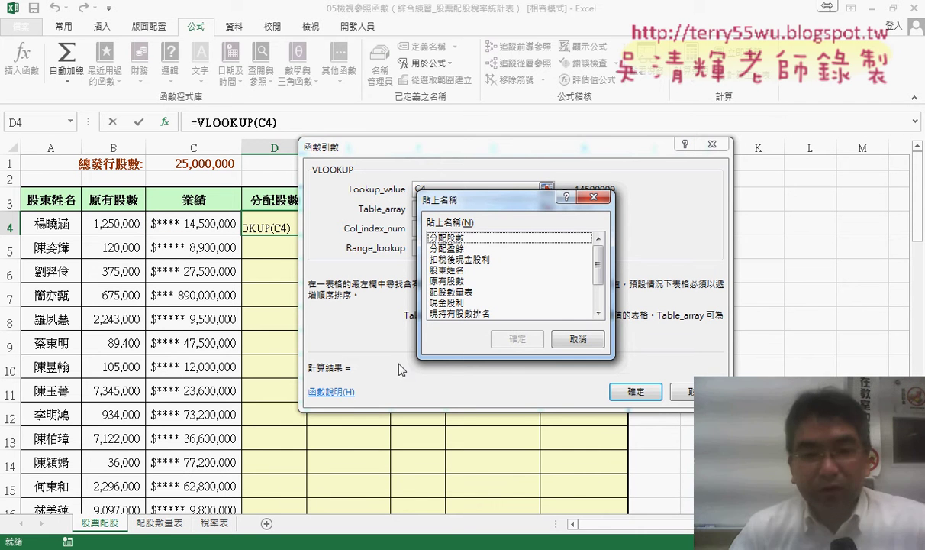
{"action": "left_click", "coordinate": [452, 292]}
{"action": "left_click", "coordinate": [516, 339]}
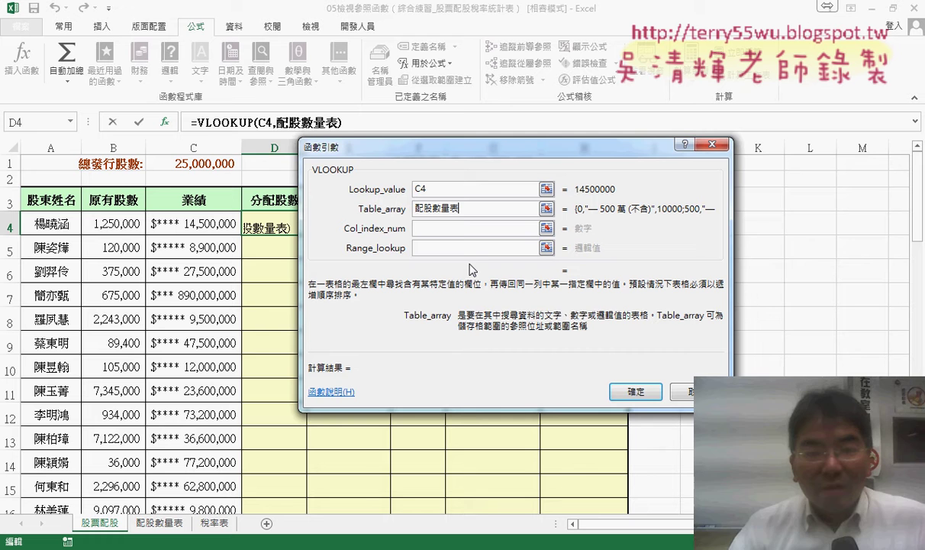
{"action": "left_click", "coordinate": [459, 229]}
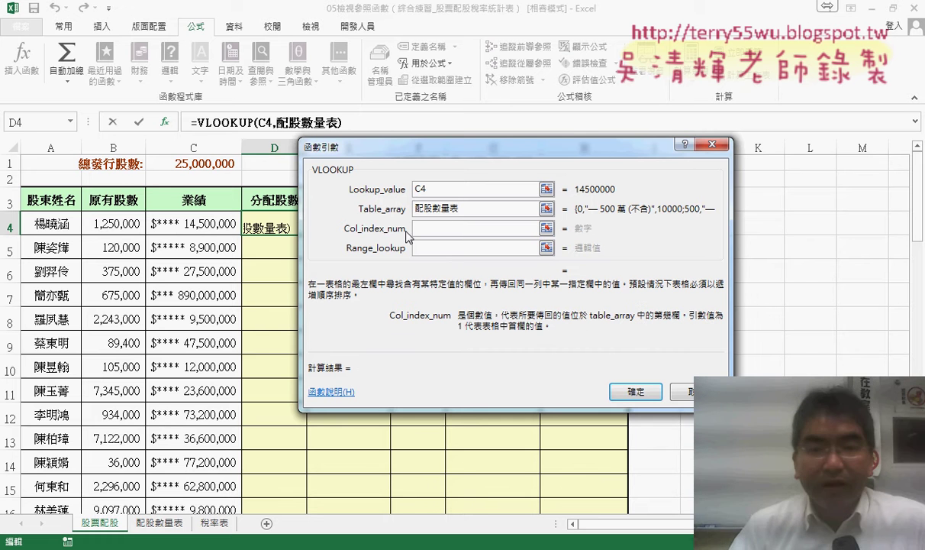
{"action": "left_click", "coordinate": [468, 210]}
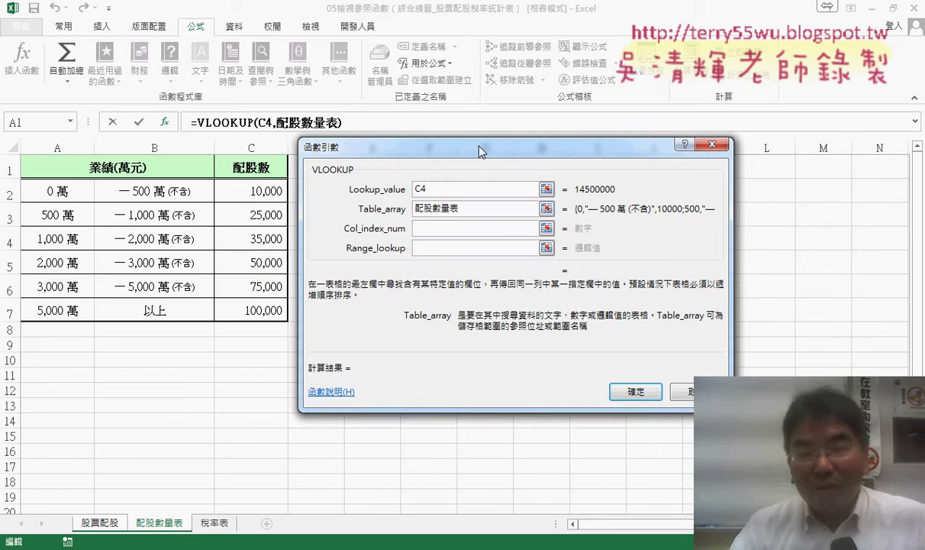
{"action": "left_click_drag", "start_coordinate": [479, 151], "coordinate": [587, 149]}
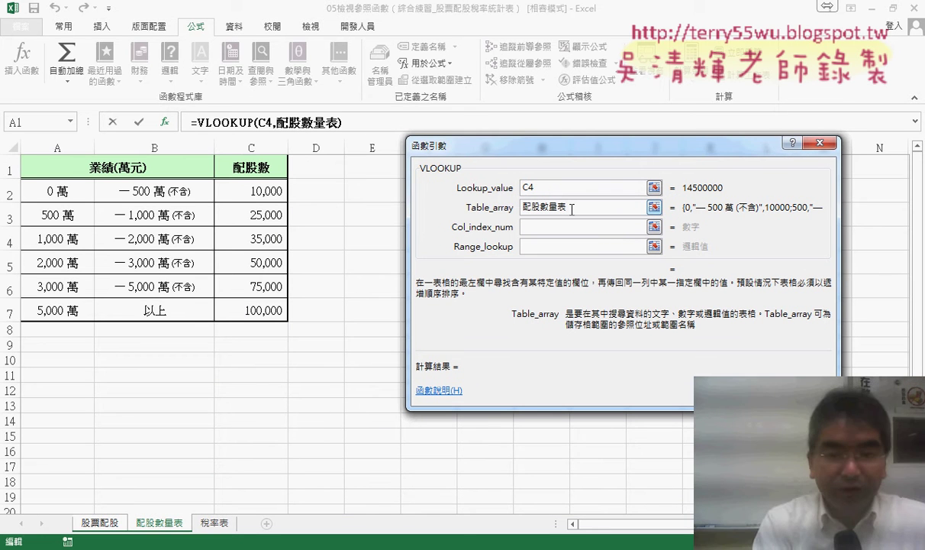
{"action": "mouse_move", "coordinate": [141, 356]}
{"action": "left_mouse_down"}
{"action": "mouse_move", "coordinate": [19, 276]}
{"action": "mouse_move", "coordinate": [306, 195]}
{"action": "mouse_move", "coordinate": [212, 350]}
{"action": "mouse_move", "coordinate": [158, 352]}
{"action": "left_mouse_up"}
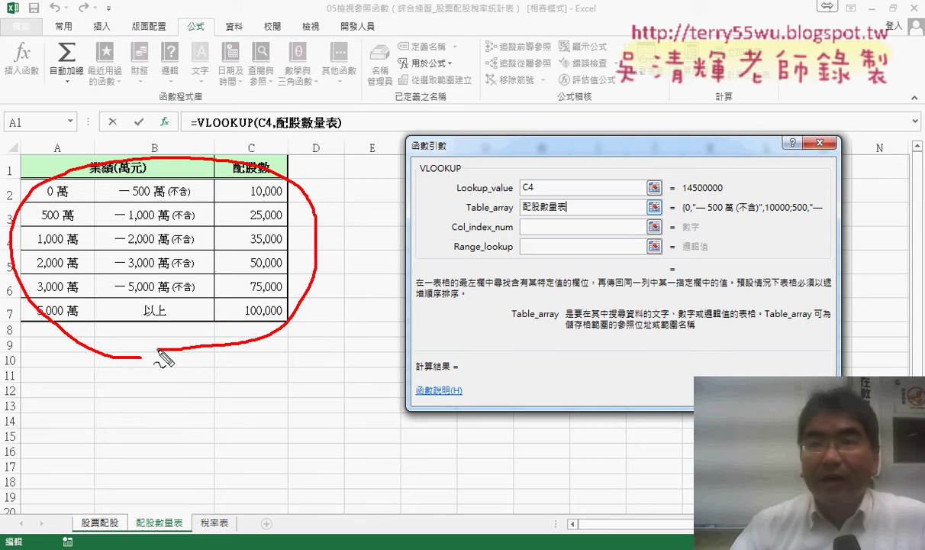
{"action": "left_click_drag", "start_coordinate": [461, 169], "coordinate": [421, 173]}
{"action": "left_click_drag", "start_coordinate": [55, 98], "coordinate": [55, 145]}
{"action": "left_click_drag", "start_coordinate": [87, 198], "coordinate": [64, 221]}
{"action": "left_click_drag", "start_coordinate": [119, 173], "coordinate": [138, 173]}
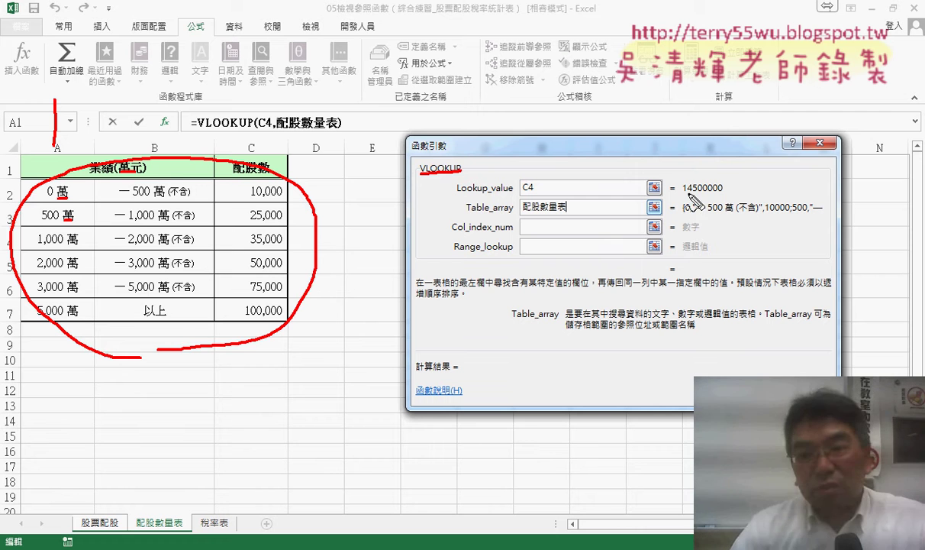
{"action": "left_click_drag", "start_coordinate": [683, 184], "coordinate": [722, 184]}
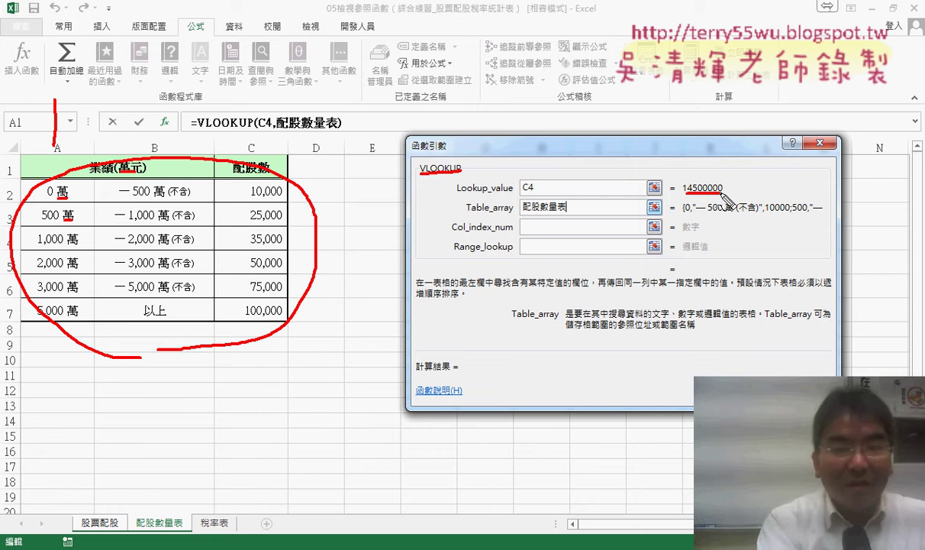
{"action": "key", "text": "Escape"}
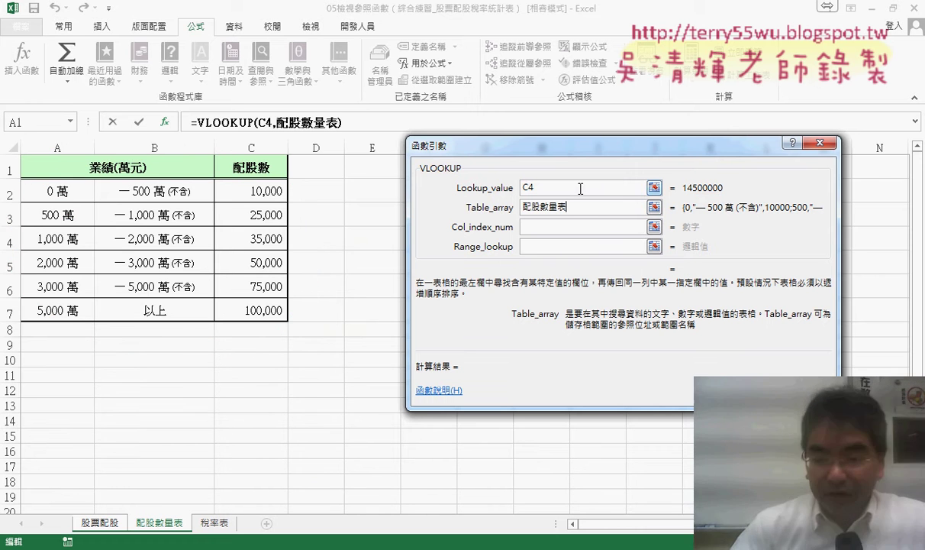
Step: Change the VLOOKUP lookup value to C4/10000 so it evaluates to 1450
{"action": "left_click", "coordinate": [581, 188]}
{"action": "type", "text": "/1"}
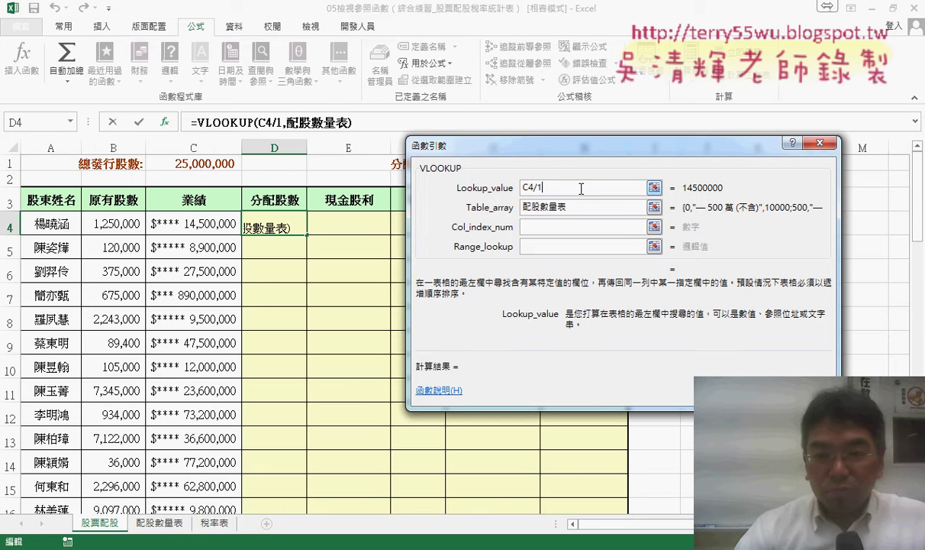
{"action": "type", "text": "0000"}
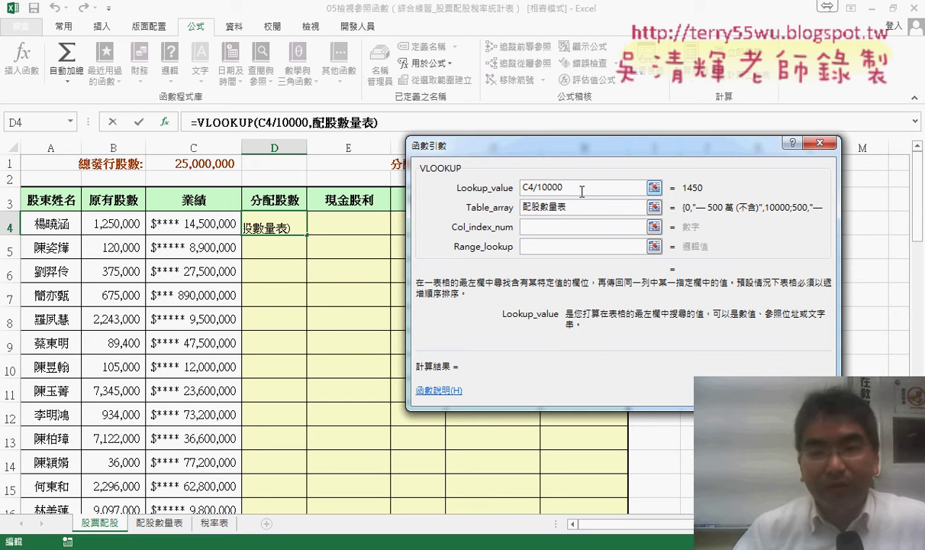
{"action": "left_click", "coordinate": [580, 207]}
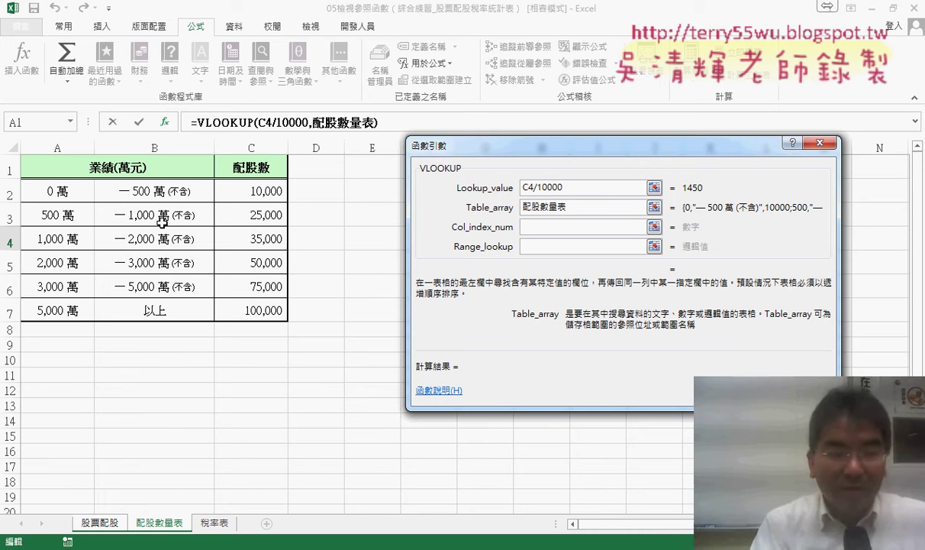
Step: Mark the 配股數量表 column numbers and set the VLOOKUP column index to 3
{"action": "left_click_drag", "start_coordinate": [62, 118], "coordinate": [62, 151]}
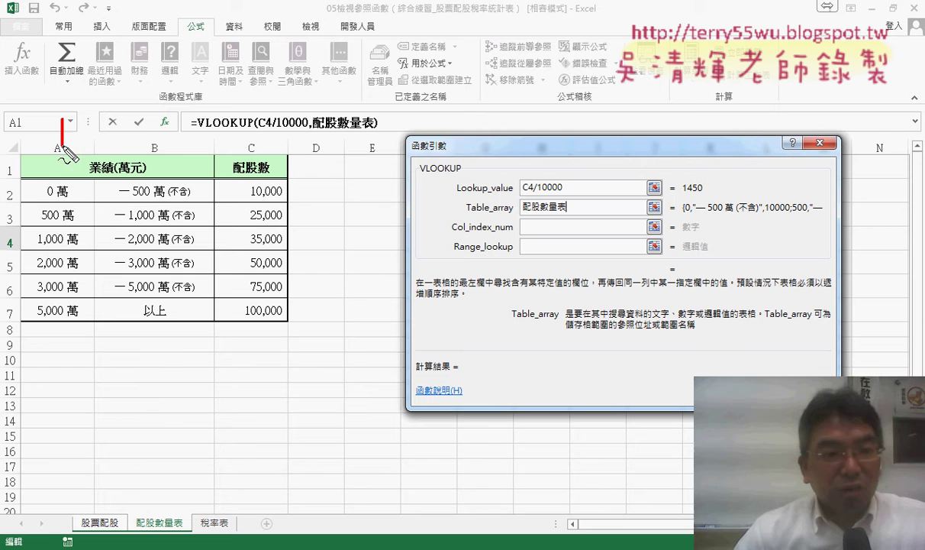
{"action": "mouse_move", "coordinate": [144, 123]}
{"action": "left_mouse_down"}
{"action": "mouse_move", "coordinate": [164, 120]}
{"action": "mouse_move", "coordinate": [165, 141]}
{"action": "left_mouse_up"}
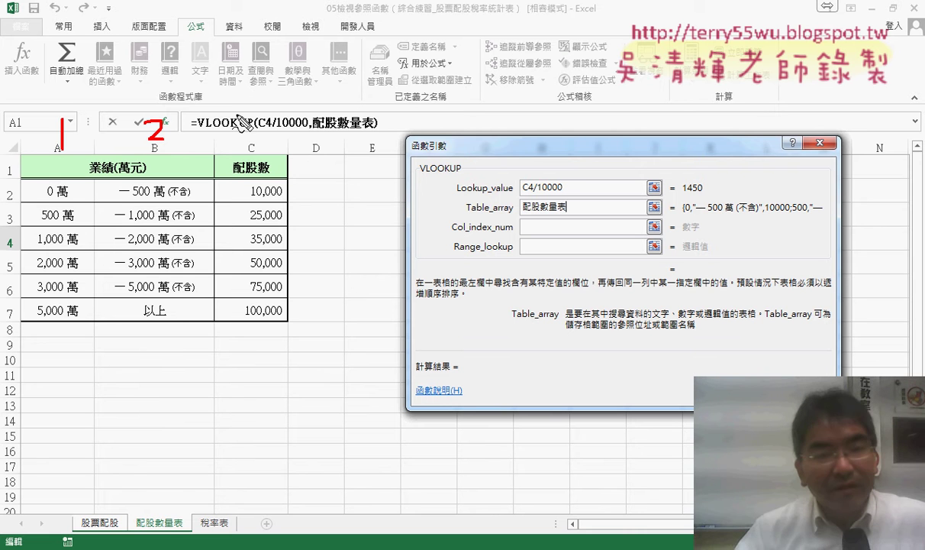
{"action": "left_click_drag", "start_coordinate": [233, 116], "coordinate": [242, 139]}
{"action": "key", "text": "Escape"}
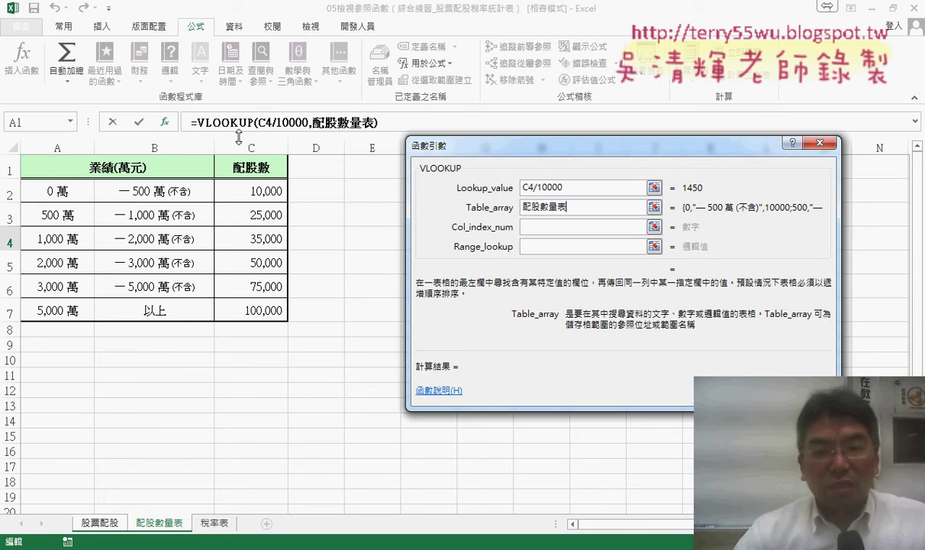
{"action": "left_click", "coordinate": [548, 226]}
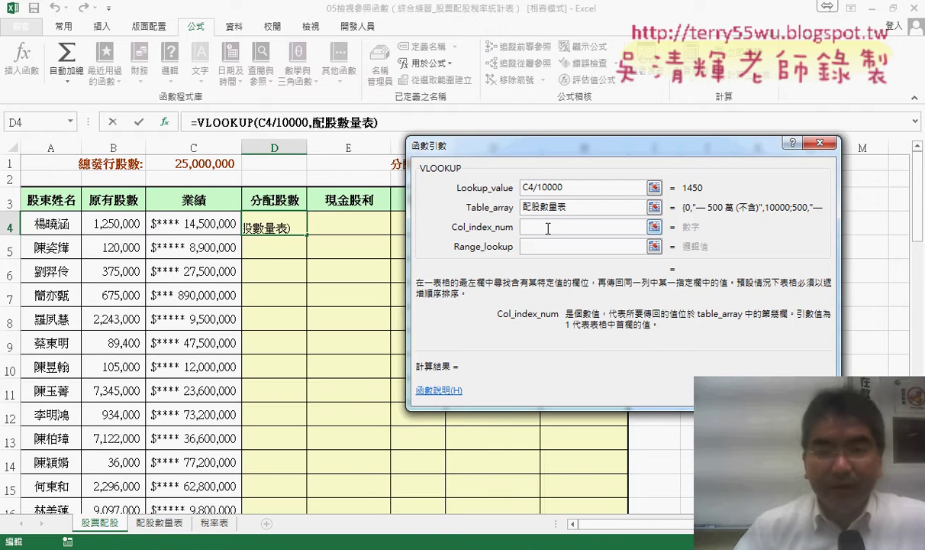
{"action": "type", "text": "3"}
Step: Set range lookup to 1, confirm =VLOOKUP(C4/10000,配股數量表,3,1), and fill it down to D16
{"action": "left_click", "coordinate": [538, 246]}
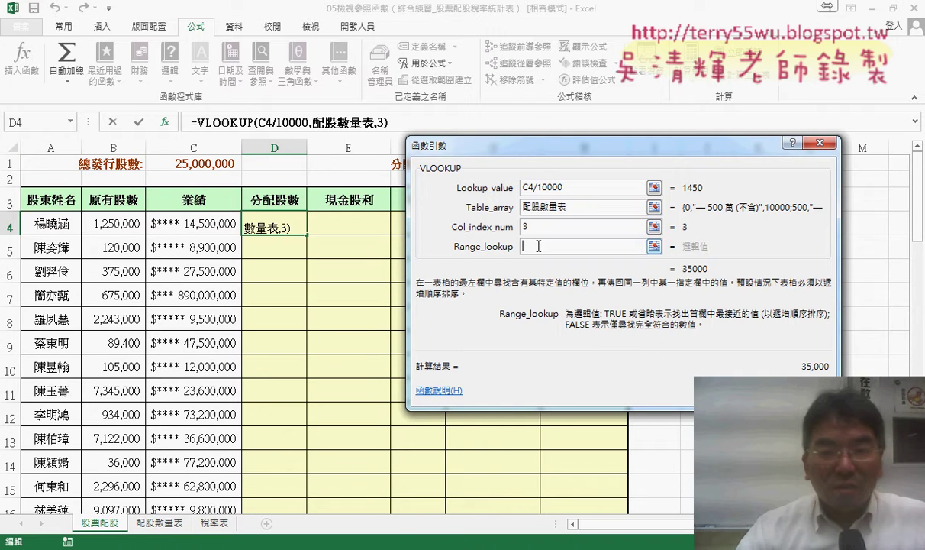
{"action": "left_click", "coordinate": [600, 207]}
{"action": "left_click", "coordinate": [595, 245]}
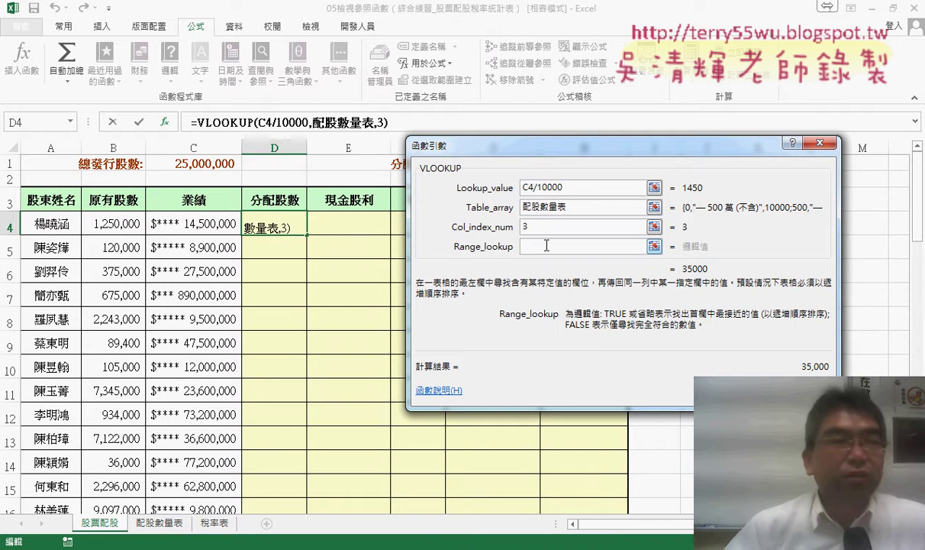
{"action": "type", "text": "0"}
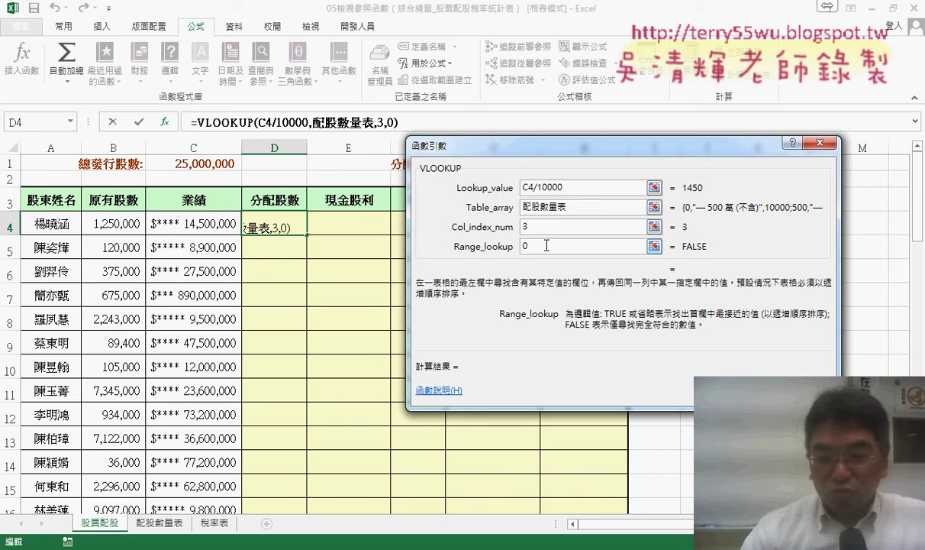
{"action": "key", "text": "BackSpace"}
{"action": "type", "text": "1"}
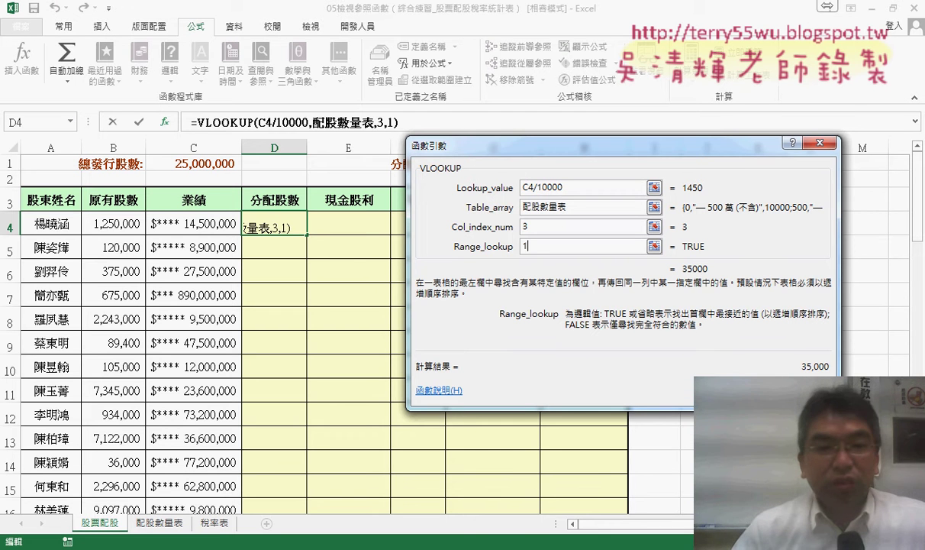
{"action": "key", "text": "Return"}
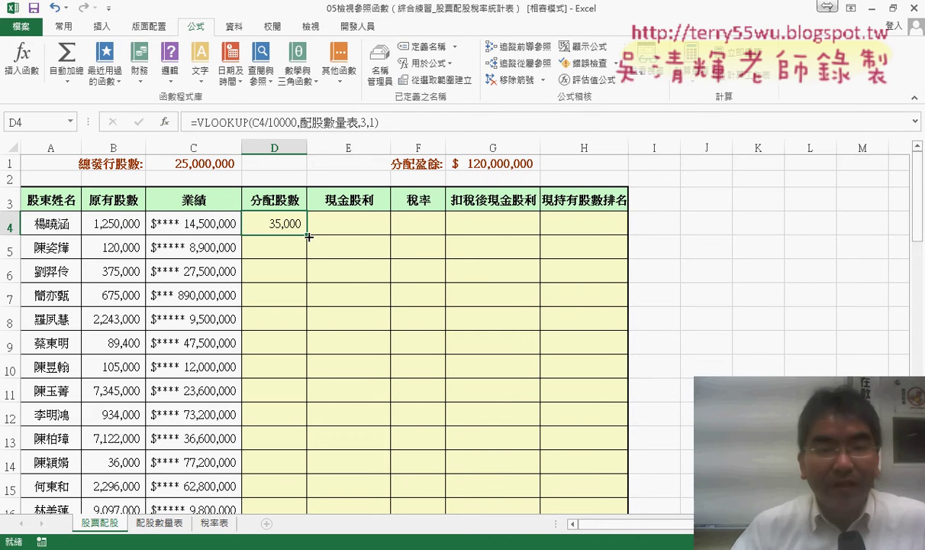
{"action": "double_click", "coordinate": [307, 234]}
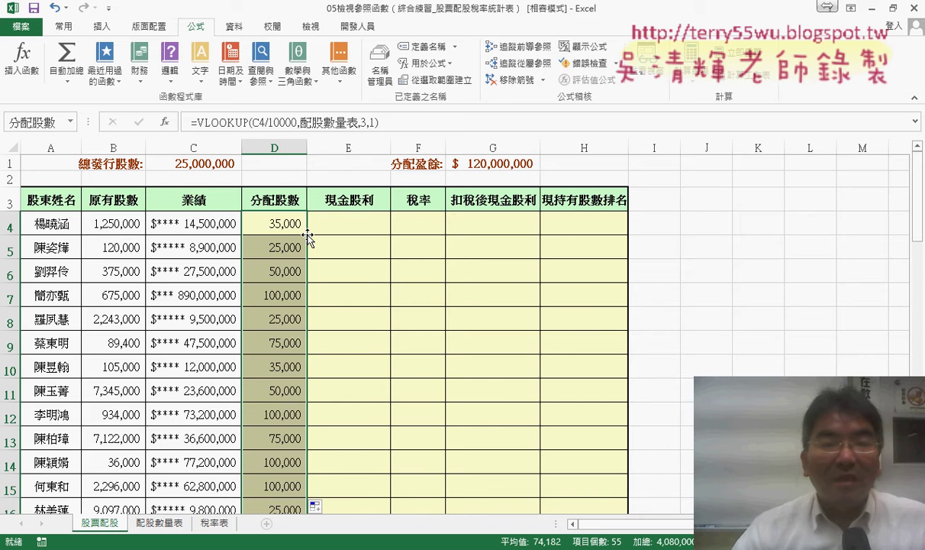
{"action": "left_click", "coordinate": [354, 225]}
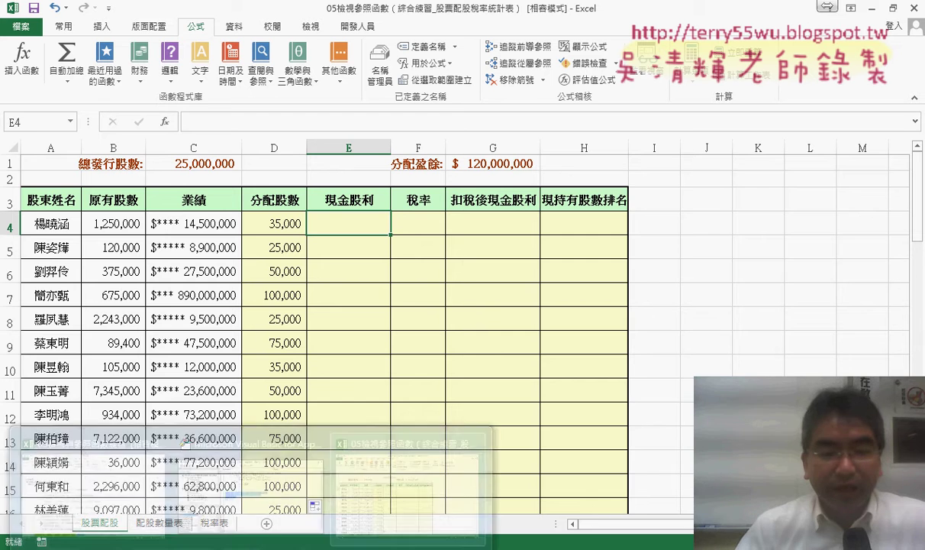
{"action": "left_click", "coordinate": [122, 495]}
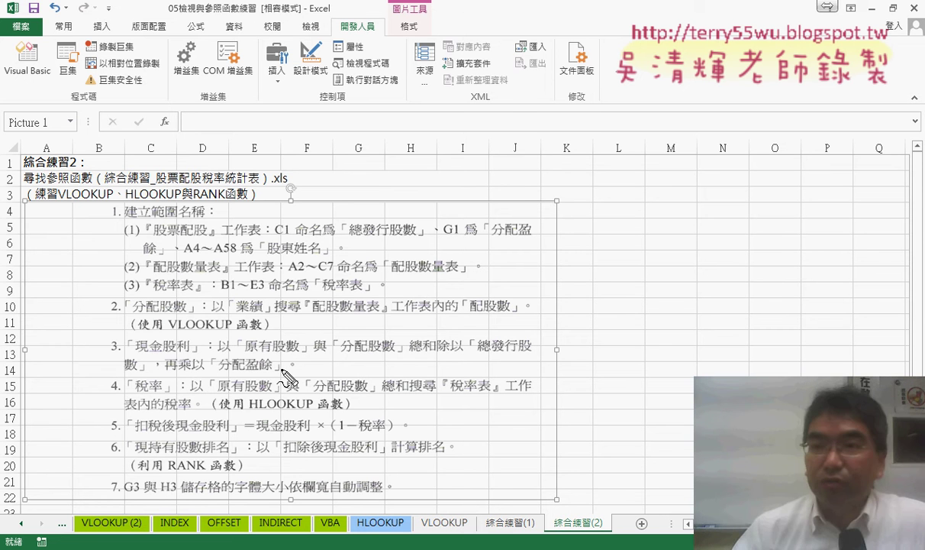
{"action": "left_click_drag", "start_coordinate": [243, 330], "coordinate": [242, 366]}
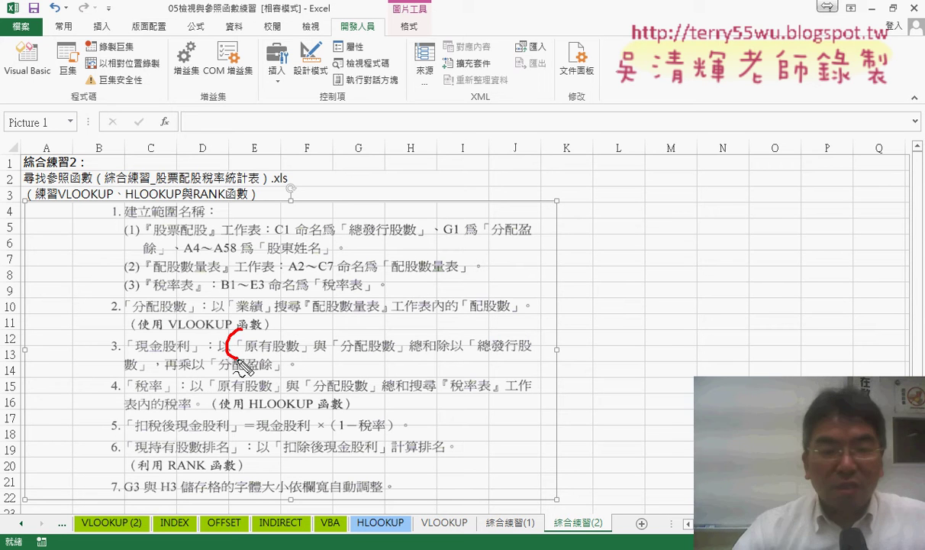
{"action": "mouse_move", "coordinate": [309, 345]}
{"action": "left_mouse_down"}
{"action": "mouse_move", "coordinate": [328, 343]}
{"action": "mouse_move", "coordinate": [320, 362]}
{"action": "left_mouse_up"}
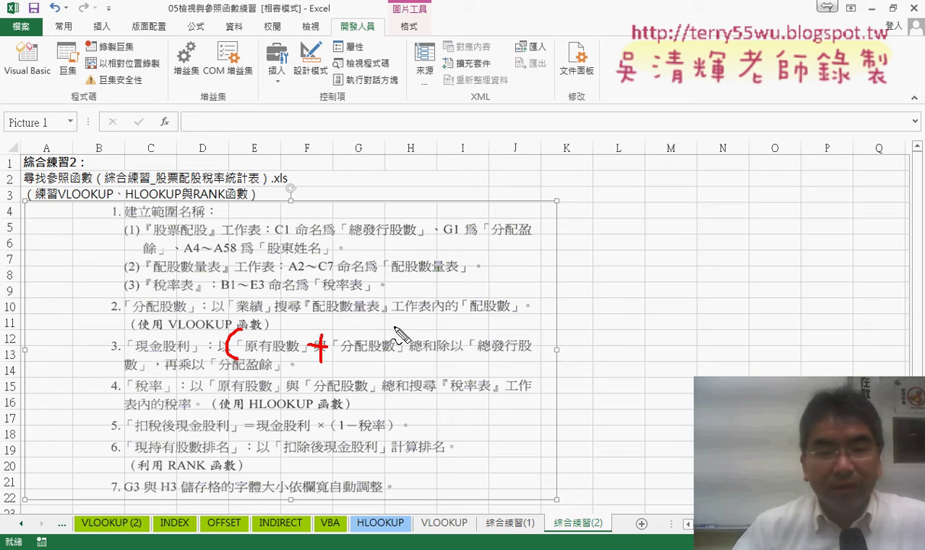
{"action": "left_click_drag", "start_coordinate": [399, 328], "coordinate": [399, 359]}
{"action": "left_click_drag", "start_coordinate": [449, 326], "coordinate": [433, 357]}
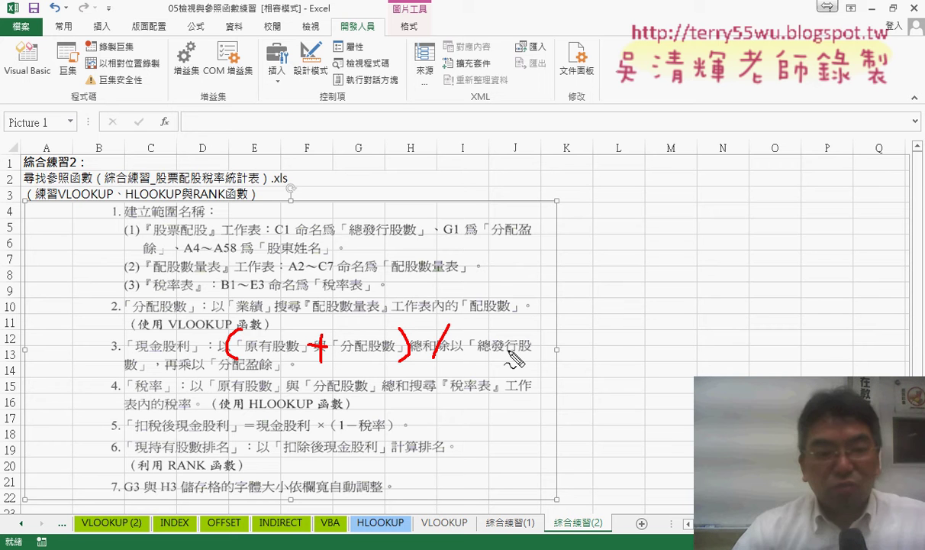
{"action": "mouse_move", "coordinate": [197, 353]}
{"action": "left_mouse_down"}
{"action": "mouse_move", "coordinate": [195, 373]}
{"action": "mouse_move", "coordinate": [206, 360]}
{"action": "mouse_move", "coordinate": [205, 370]}
{"action": "left_mouse_up"}
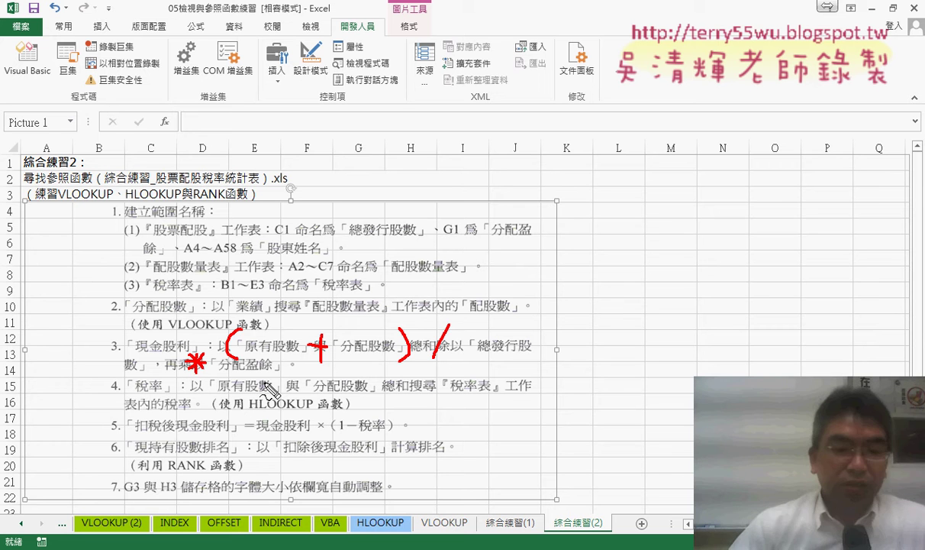
{"action": "key", "text": "Escape"}
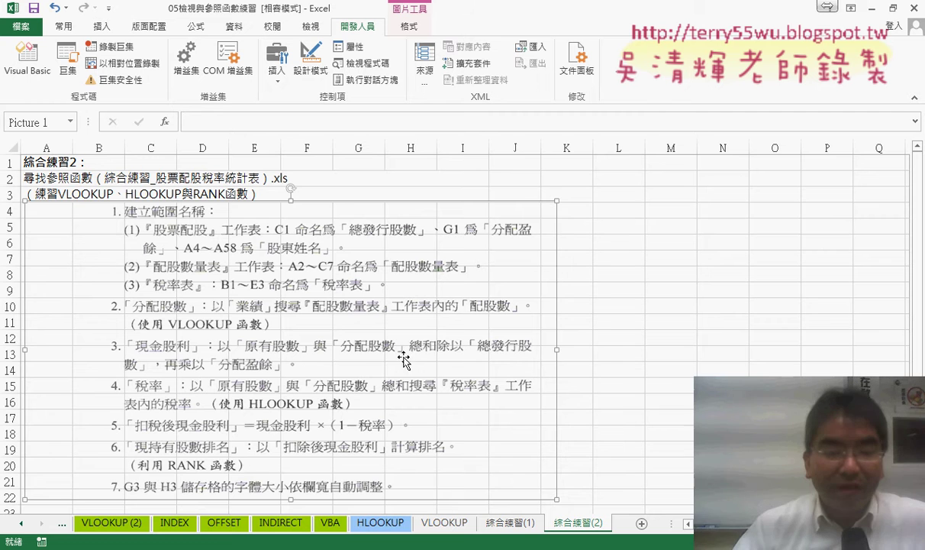
{"action": "left_click", "coordinate": [252, 546]}
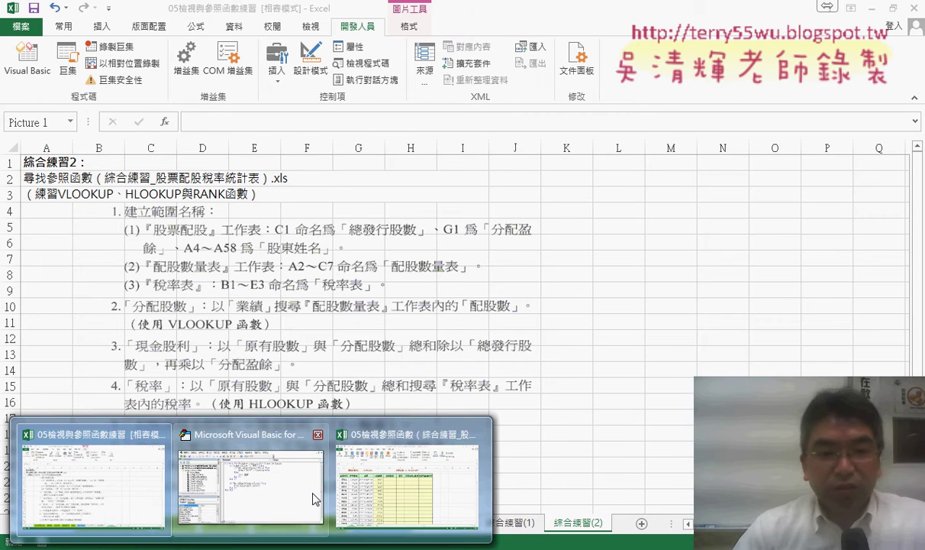
{"action": "left_click", "coordinate": [349, 467]}
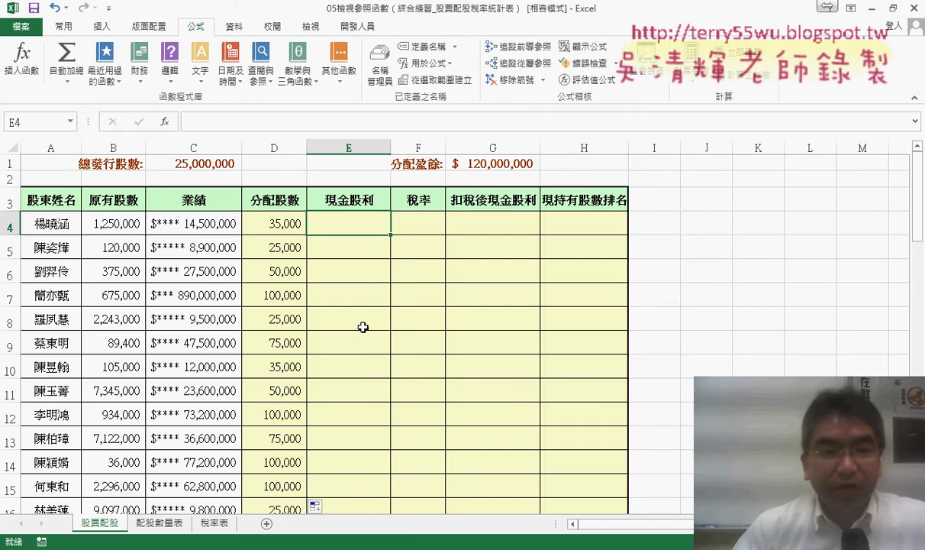
Step: Begin E4's formula as (原有股數+分配股數), inserting both names with F3
{"action": "left_click", "coordinate": [212, 118]}
{"action": "type", "text": "="}
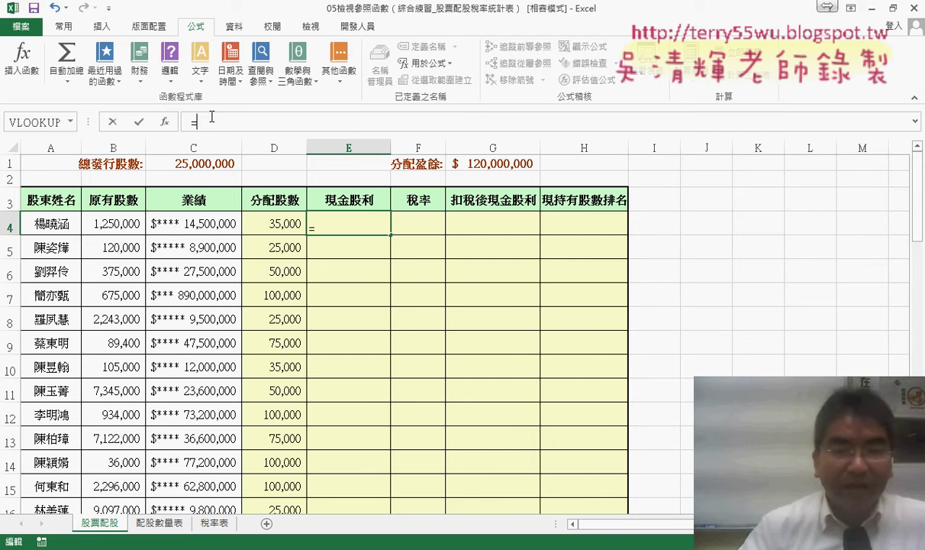
{"action": "key", "text": "F3"}
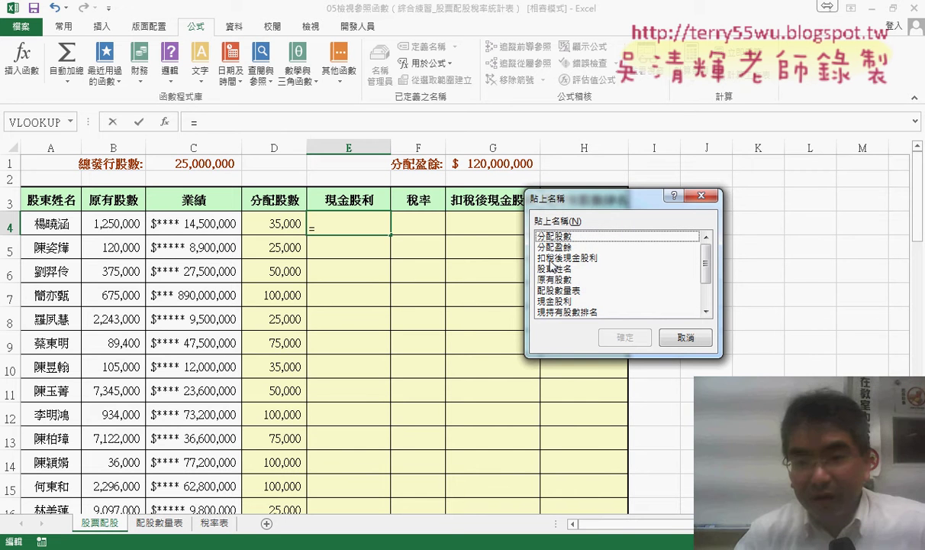
{"action": "double_click", "coordinate": [556, 279]}
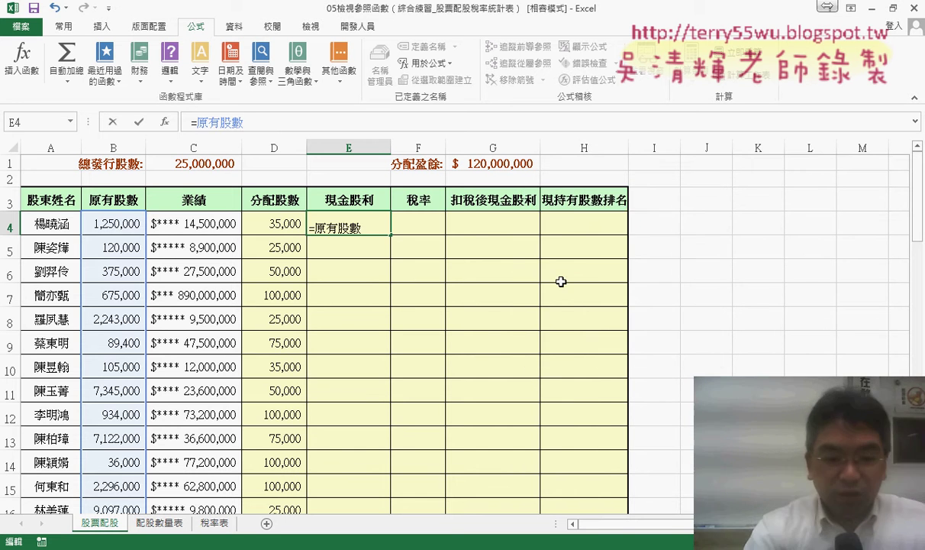
{"action": "type", "text": "+"}
{"action": "key", "text": "F3"}
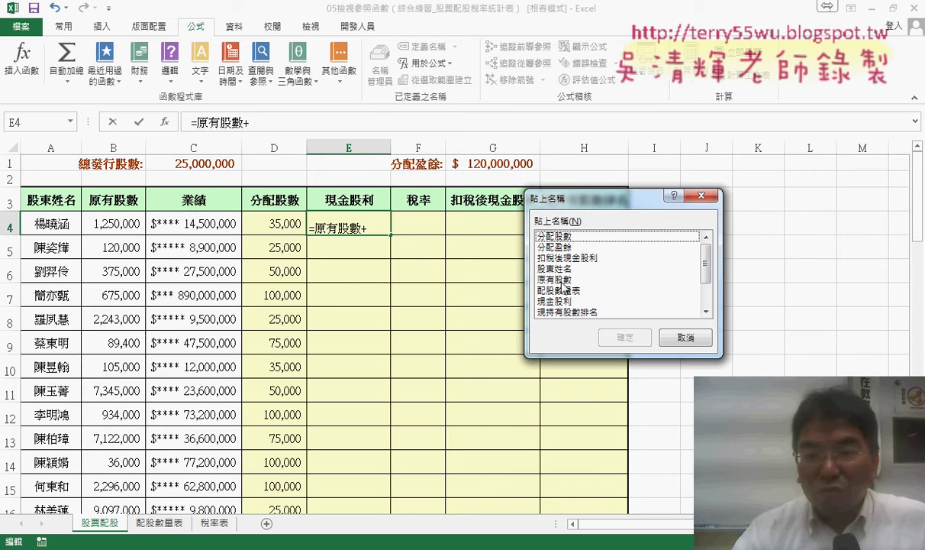
{"action": "double_click", "coordinate": [543, 236]}
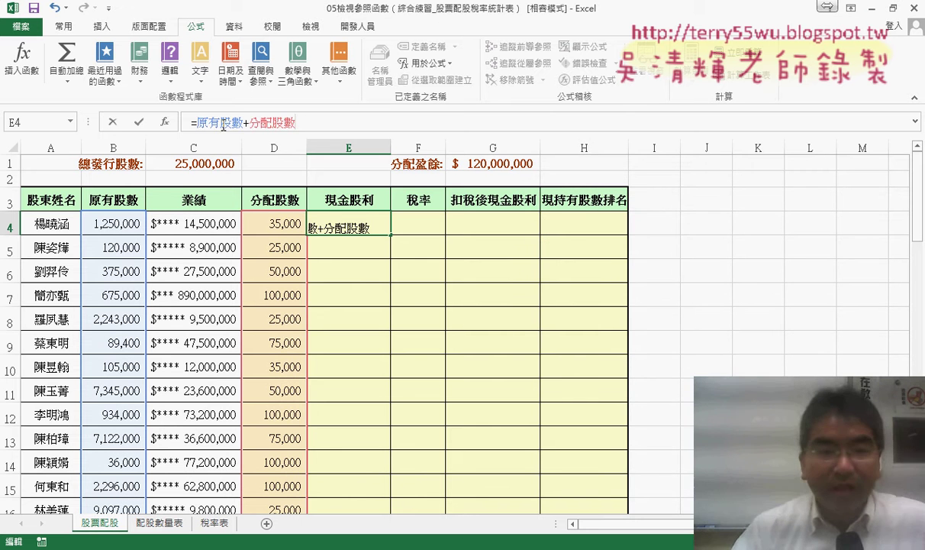
{"action": "left_click", "coordinate": [197, 123]}
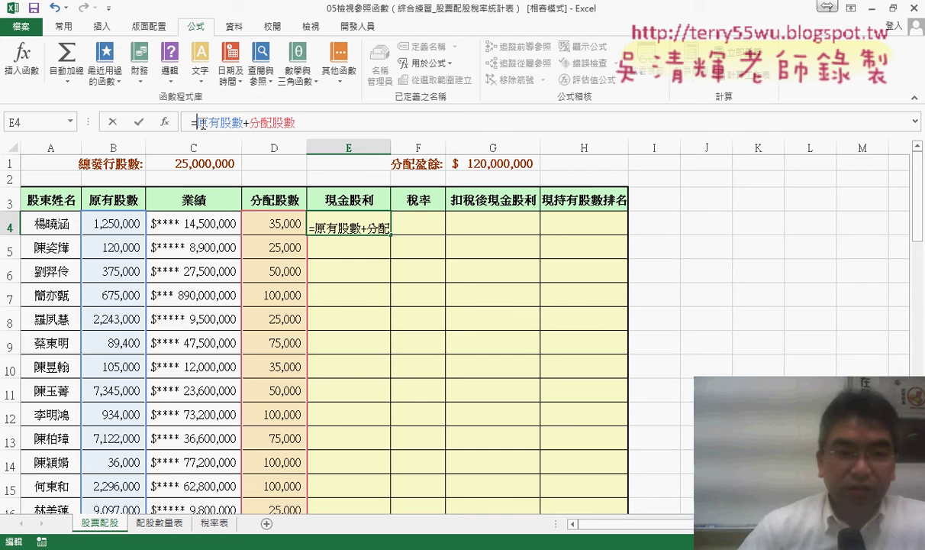
{"action": "type", "text": "("}
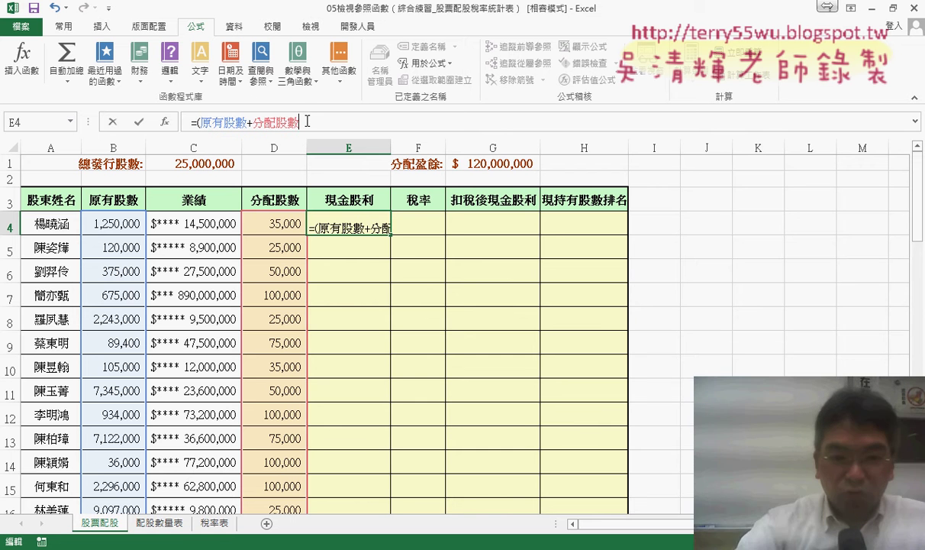
{"action": "left_click", "coordinate": [306, 121]}
{"action": "type", "text": ")/"}
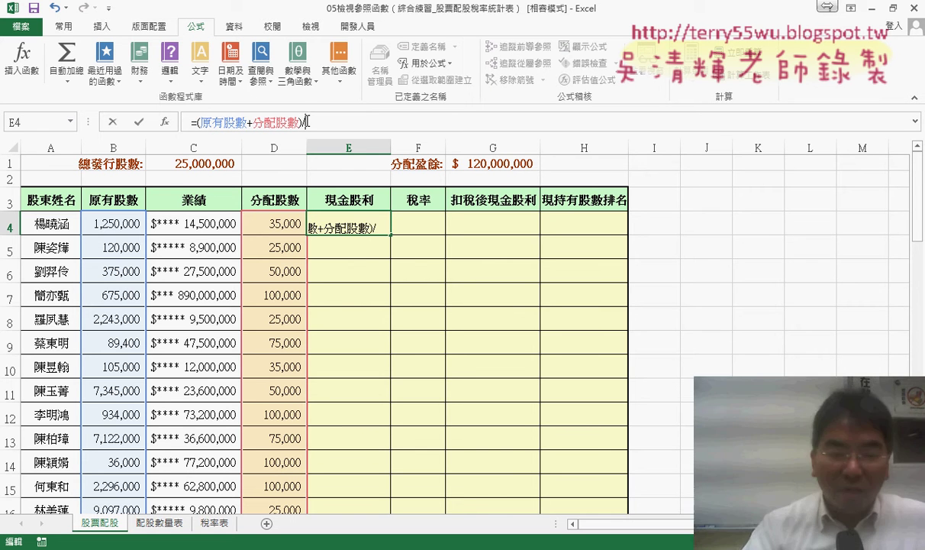
Step: Complete the formula with /總發行股數*分配盈餘, giving $6,168,000
{"action": "key", "text": "F3"}
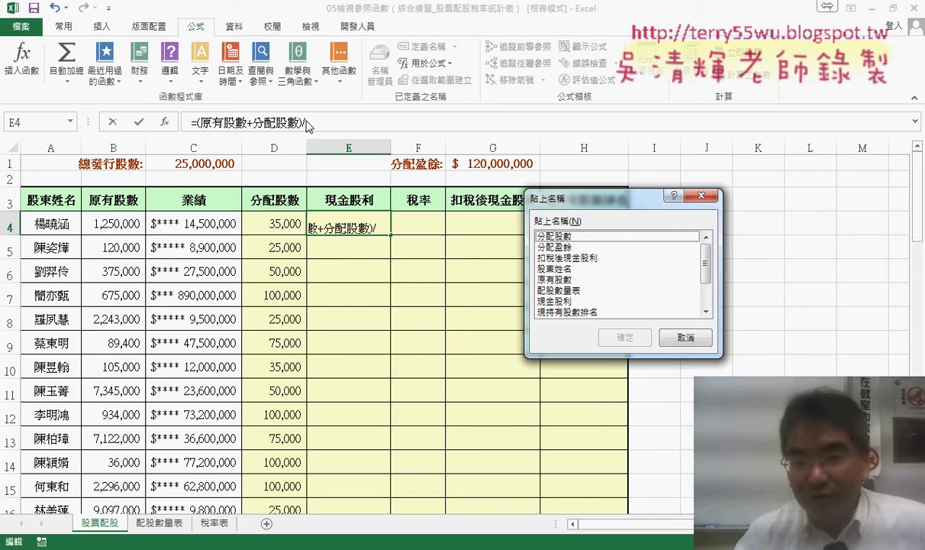
{"action": "left_click_drag", "start_coordinate": [705, 264], "coordinate": [706, 284]}
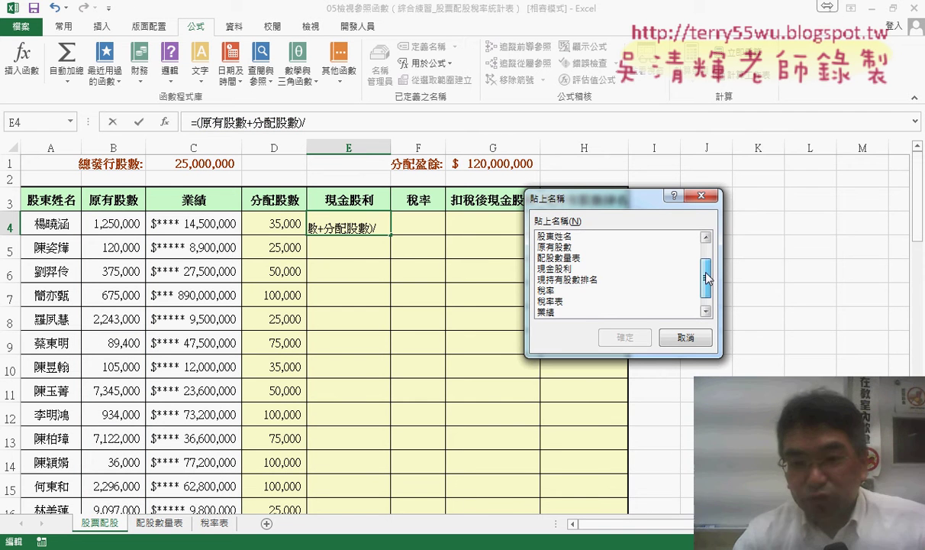
{"action": "double_click", "coordinate": [559, 311]}
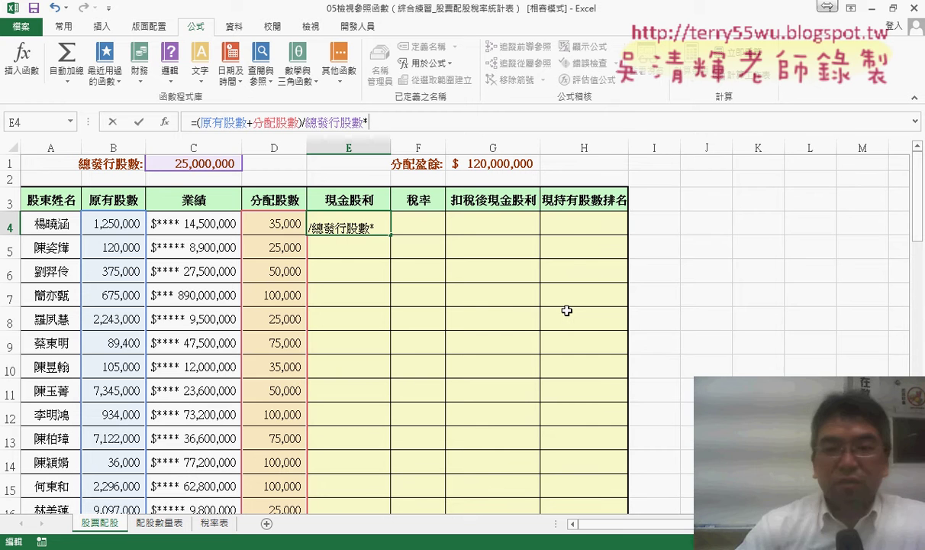
{"action": "key", "text": "F3"}
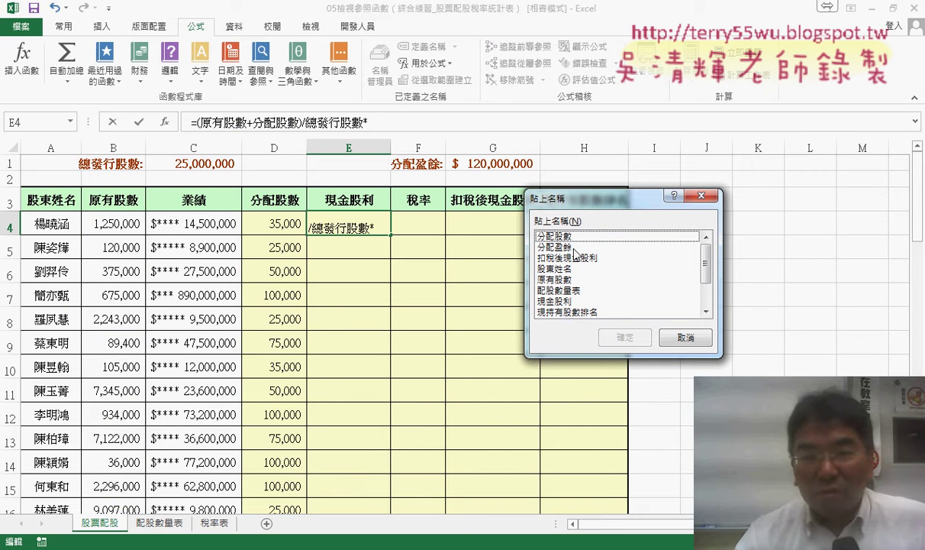
{"action": "double_click", "coordinate": [572, 247]}
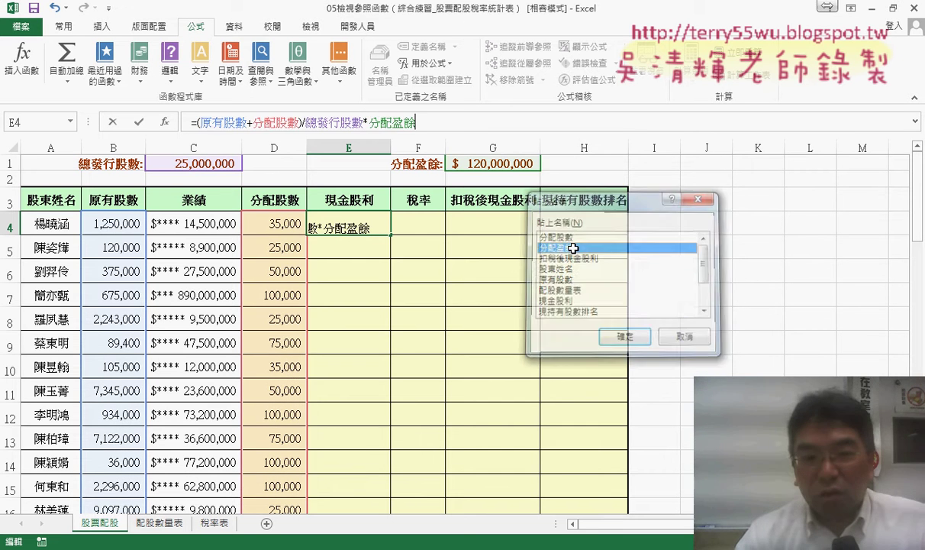
{"action": "left_click", "coordinate": [138, 123]}
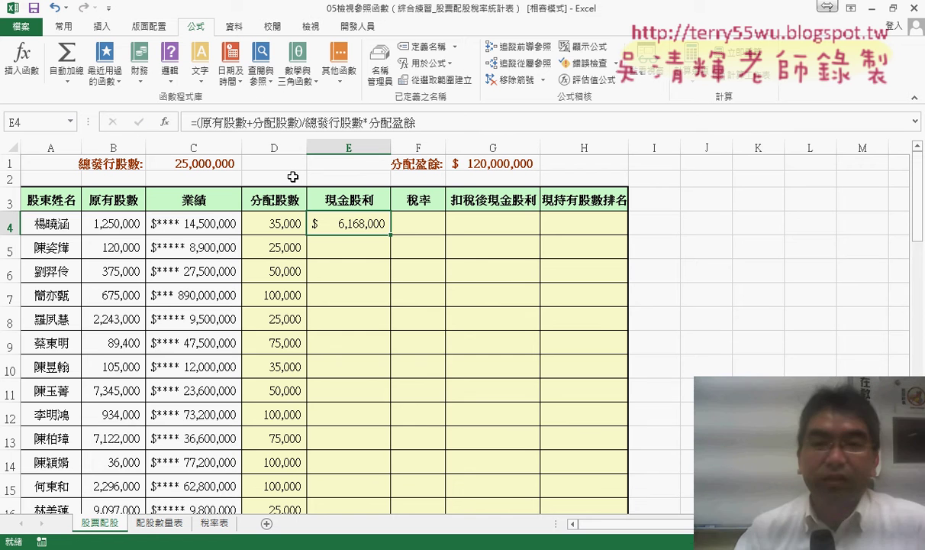
Step: Copy E4's cash dividend formula down column E (e.g. $696,000, $10,886,400), then check the instructions workbook
{"action": "double_click", "coordinate": [389, 237]}
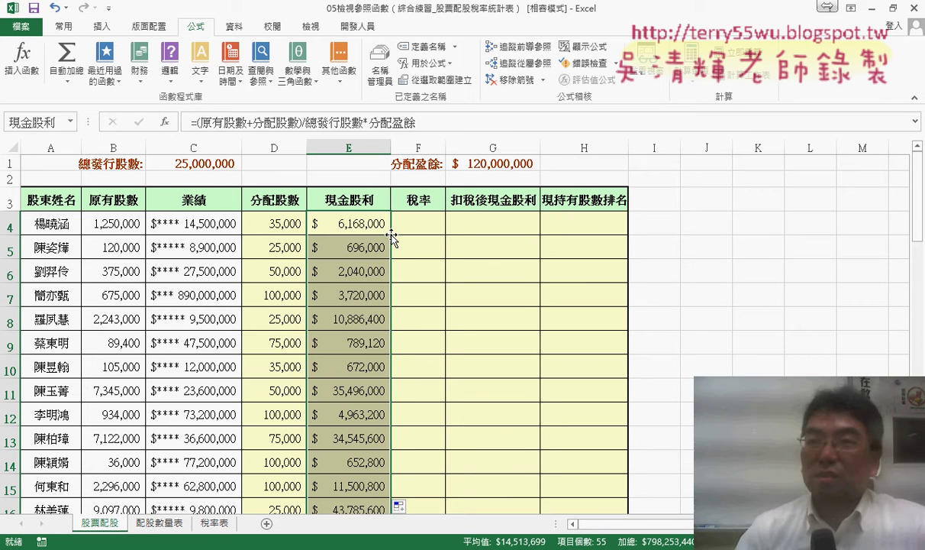
{"action": "left_click", "coordinate": [420, 225]}
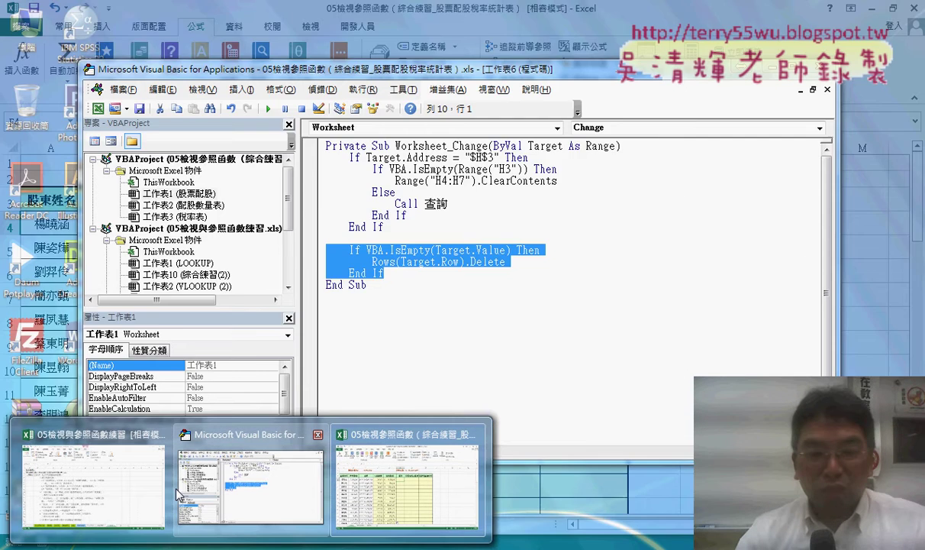
{"action": "left_click", "coordinate": [156, 489]}
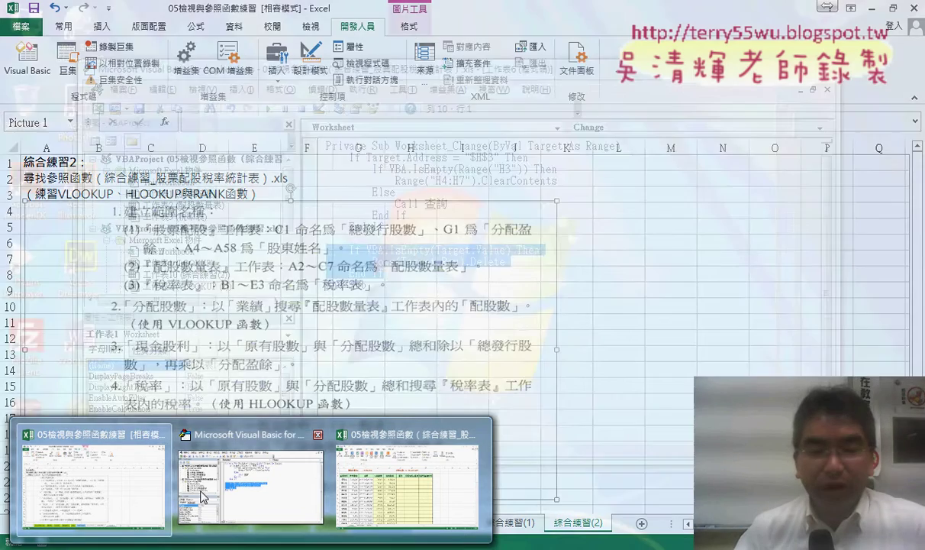
{"action": "left_click", "coordinate": [400, 481]}
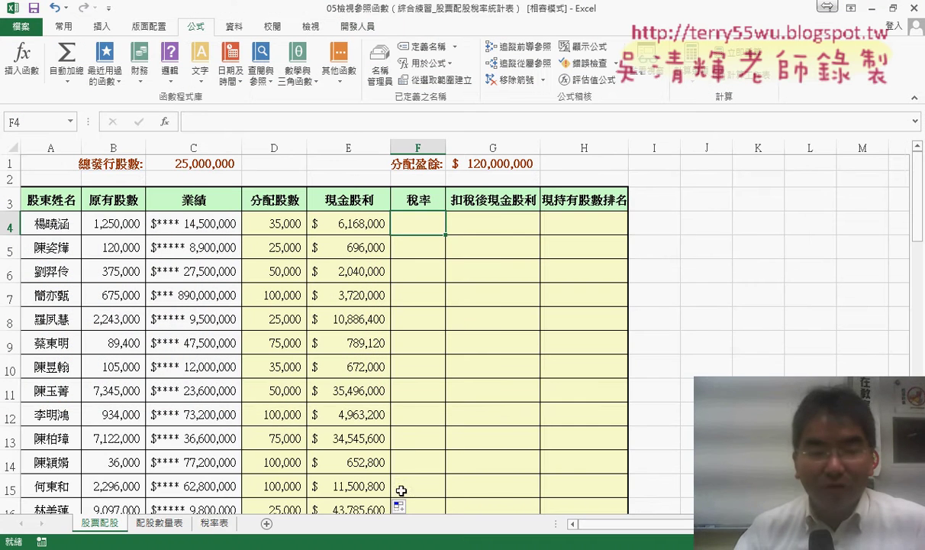
{"action": "left_click", "coordinate": [216, 526]}
{"action": "left_click_drag", "start_coordinate": [45, 175], "coordinate": [48, 244]}
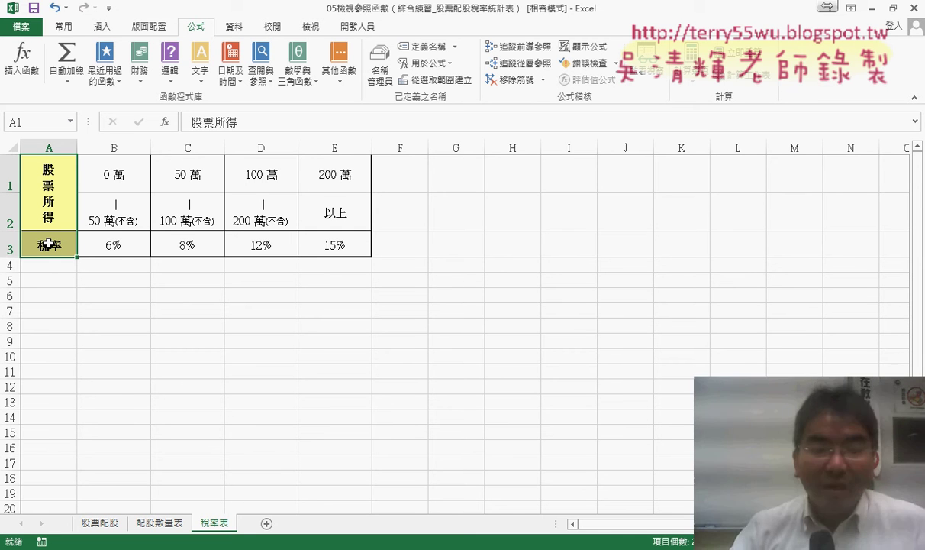
{"action": "left_click", "coordinate": [100, 523]}
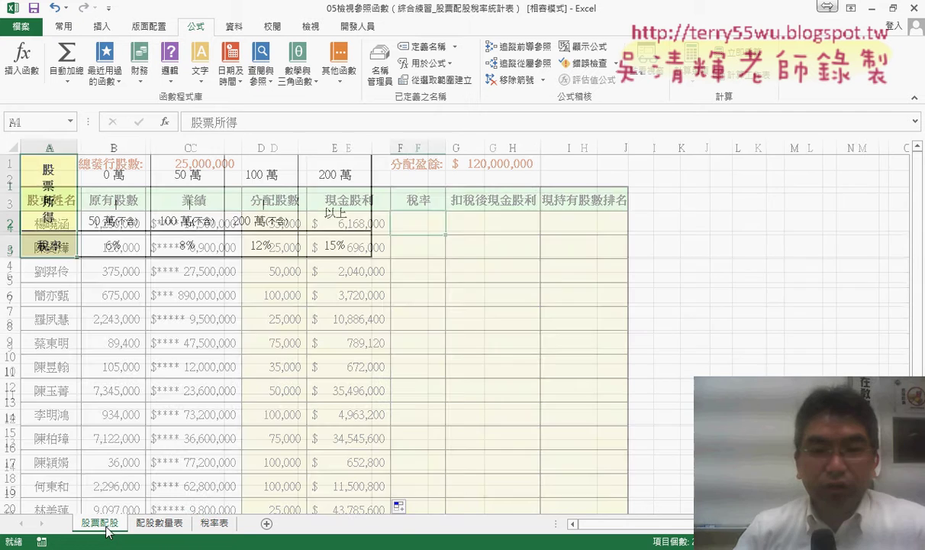
{"action": "left_click", "coordinate": [374, 220]}
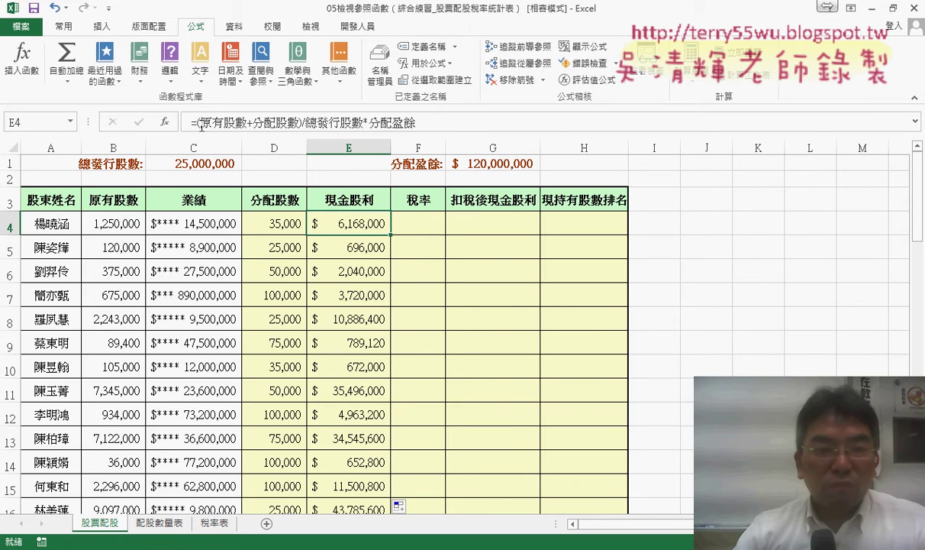
{"action": "left_click_drag", "start_coordinate": [197, 122], "coordinate": [300, 122]}
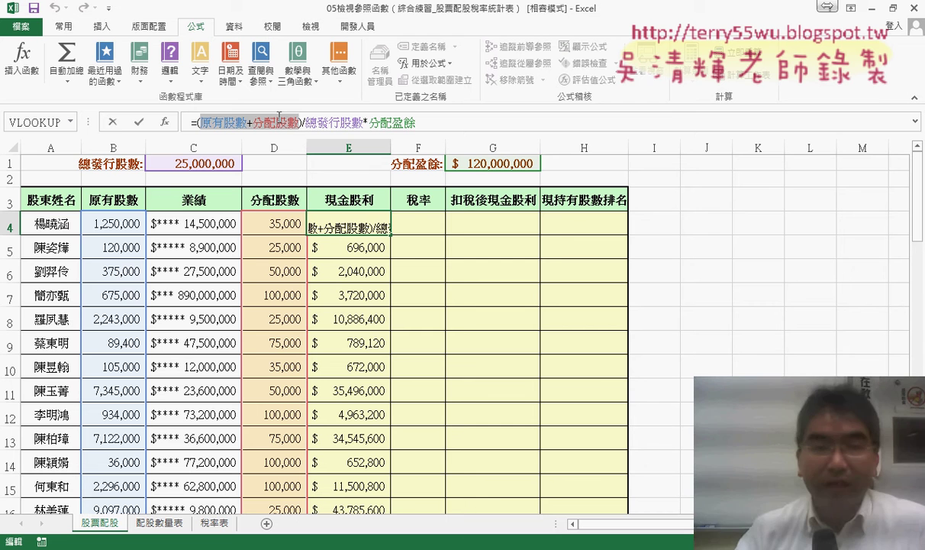
{"action": "left_click", "coordinate": [138, 122]}
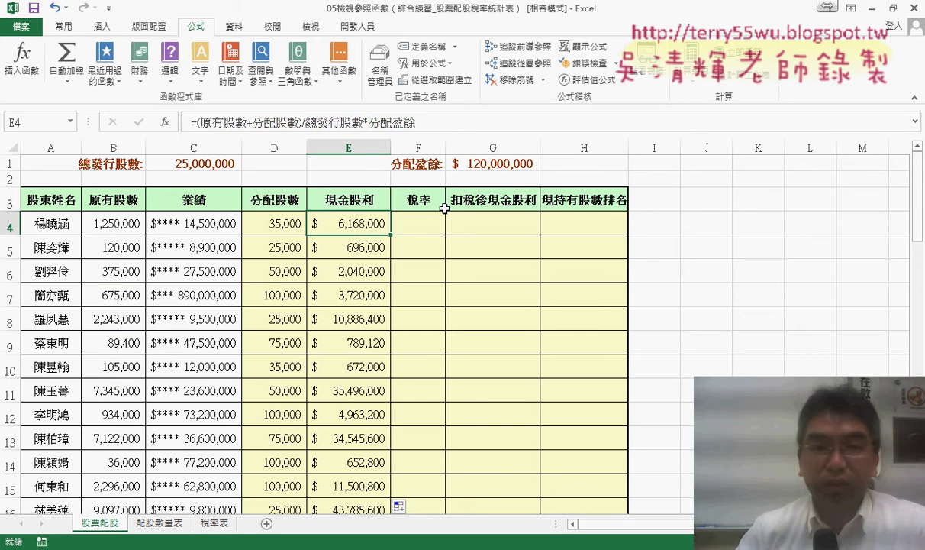
{"action": "left_click", "coordinate": [410, 216]}
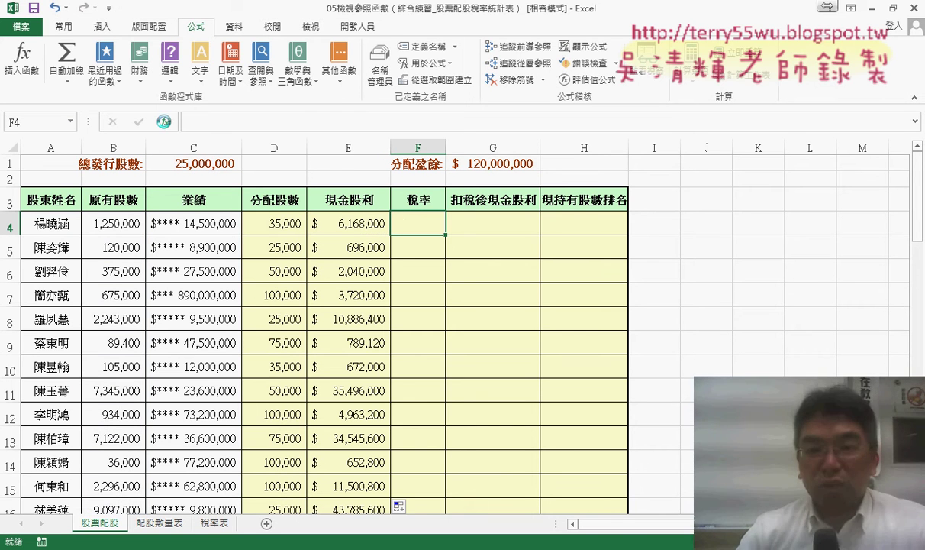
Step: Start an HLOOKUP in F4 with lookup value (原有股數+分配股數)/10000
{"action": "left_click", "coordinate": [163, 122]}
{"action": "left_click_drag", "start_coordinate": [764, 248], "coordinate": [764, 269]}
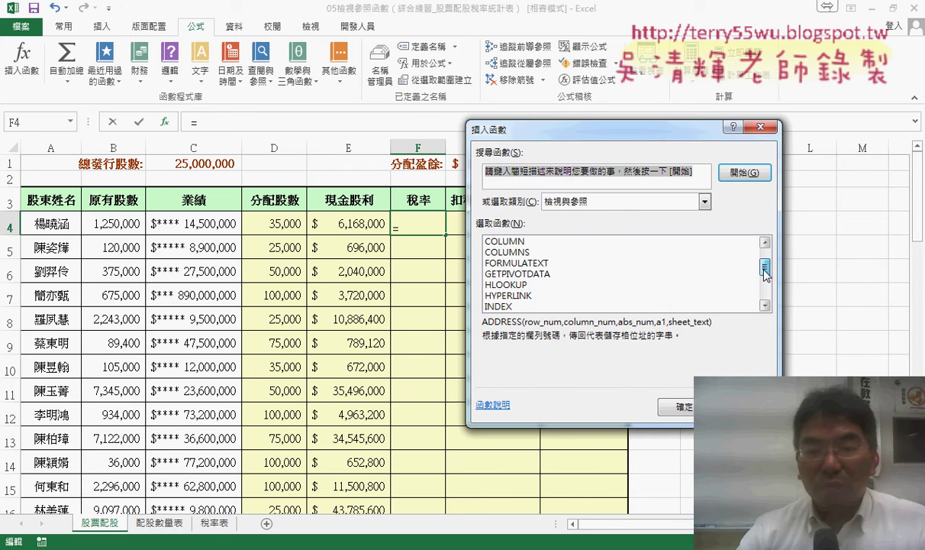
{"action": "double_click", "coordinate": [505, 260]}
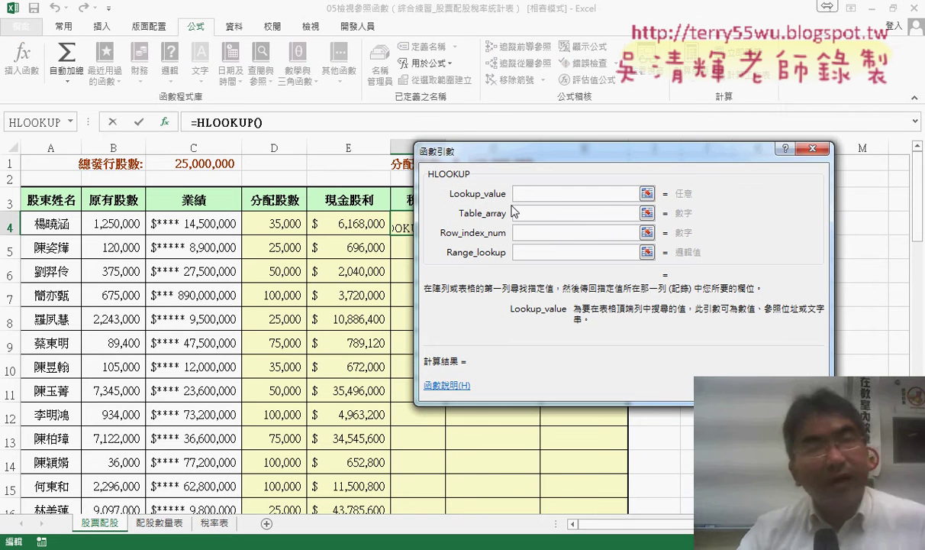
{"action": "type", "text": "原有股數"}
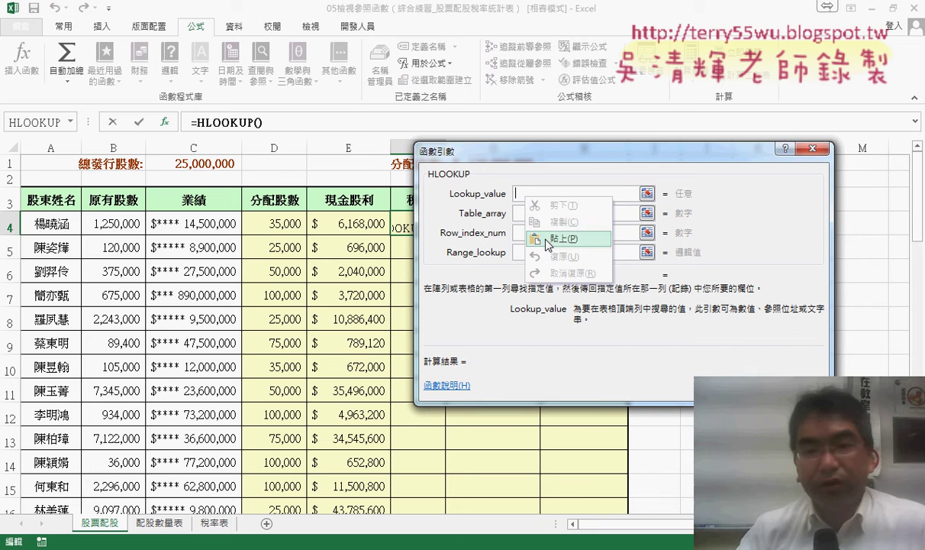
{"action": "type", "text": "+分配股數"}
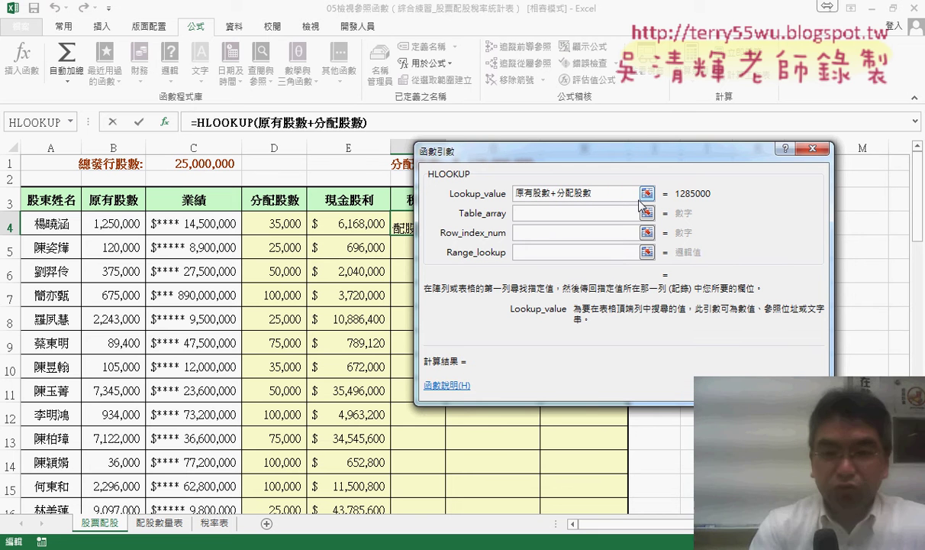
{"action": "key", "text": "Home"}
{"action": "type", "text": "("}
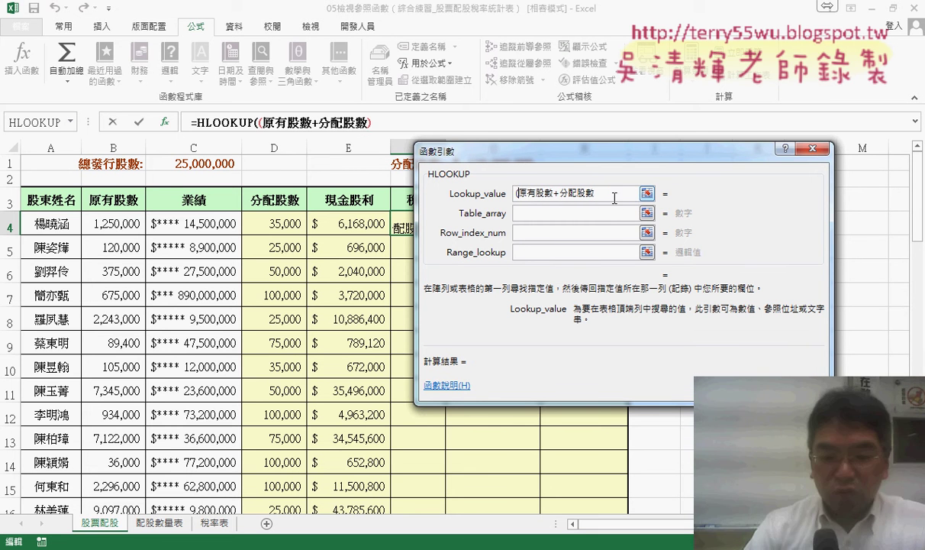
{"action": "left_click", "coordinate": [610, 193]}
{"action": "type", "text": ")"}
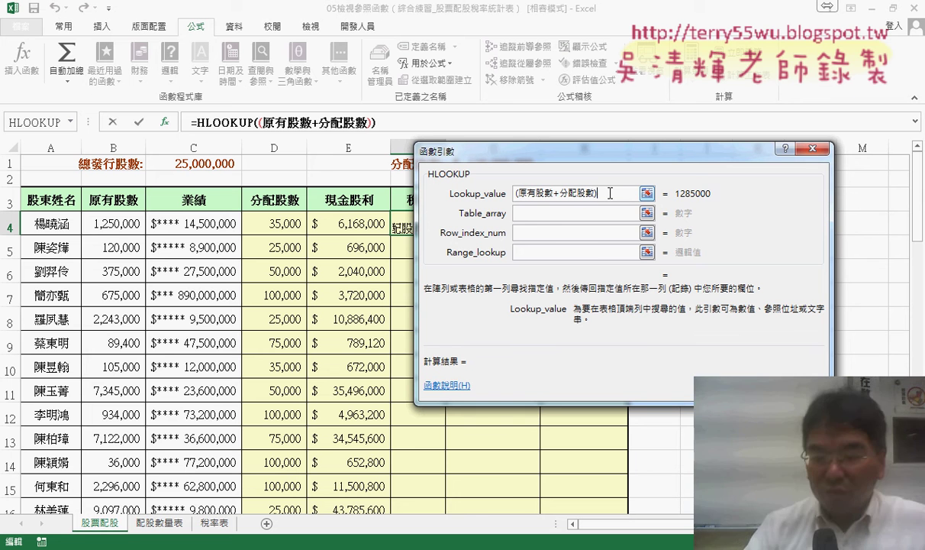
{"action": "type", "text": "/1000"}
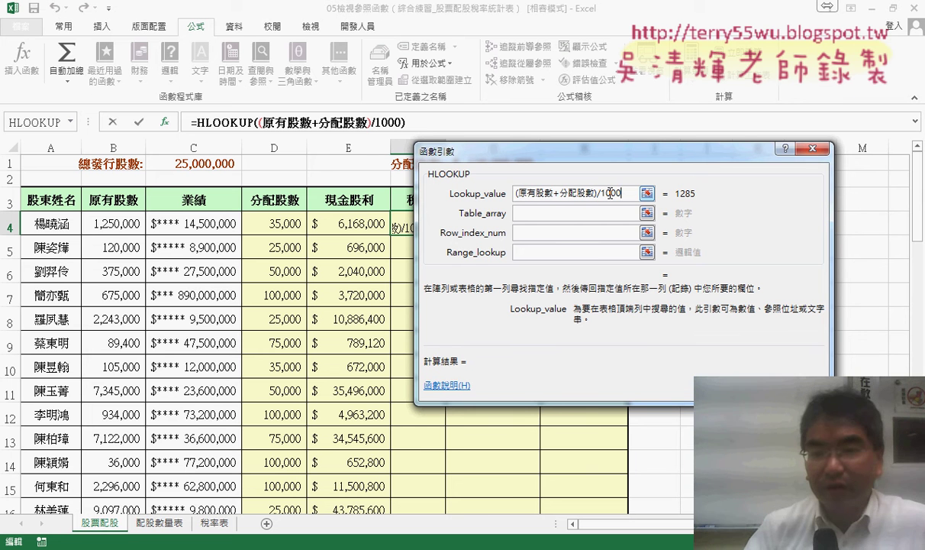
{"action": "type", "text": "0"}
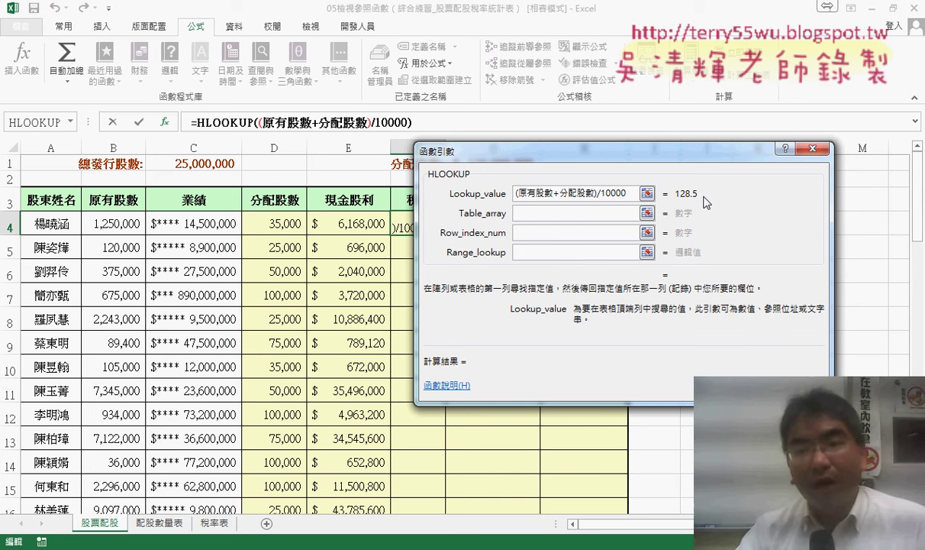
Step: Use table 稅率表, row 3 and match type 1, then fill the tax rate down column F
{"action": "left_click", "coordinate": [549, 213]}
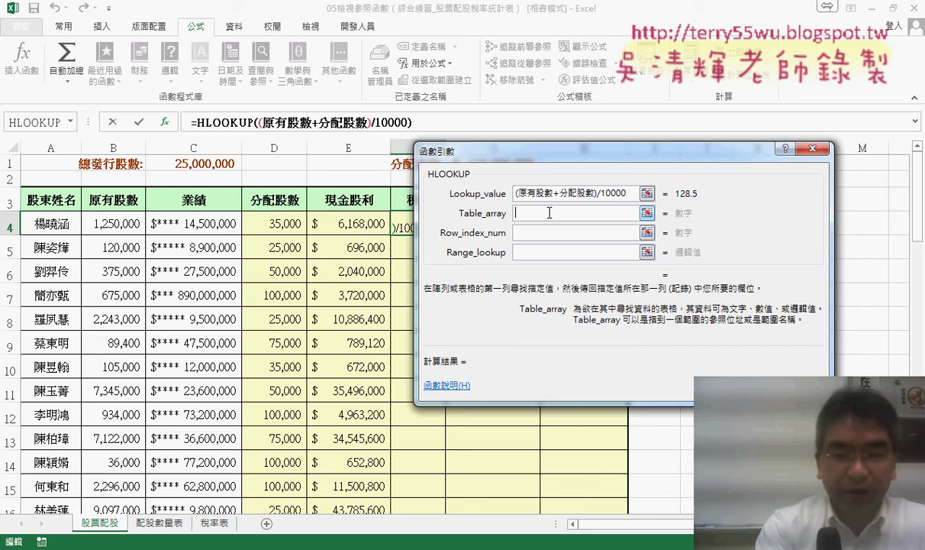
{"action": "key", "text": "F3"}
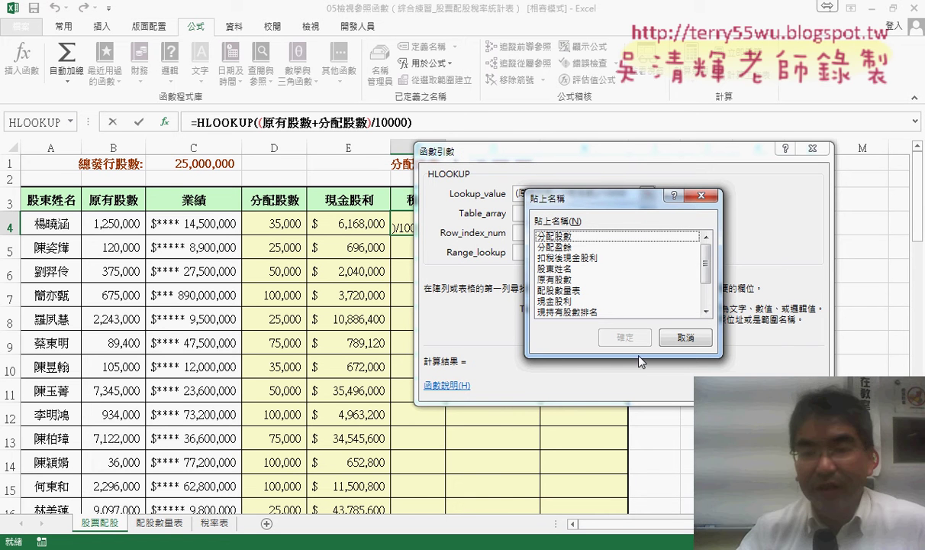
{"action": "scroll", "coordinate": [603, 283], "scroll_direction": "down", "scroll_amount": 2}
{"action": "left_click", "coordinate": [562, 290]}
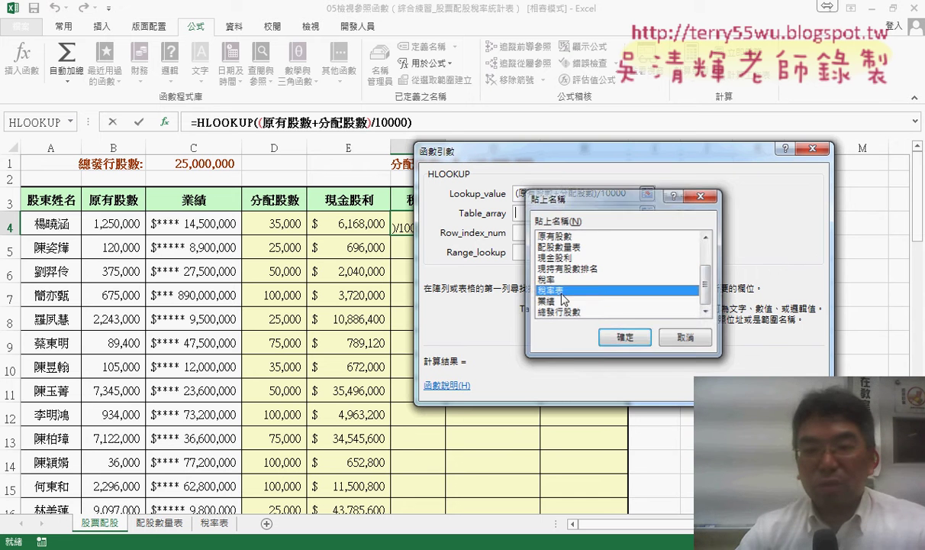
{"action": "double_click", "coordinate": [562, 293]}
{"action": "left_click", "coordinate": [541, 231]}
{"action": "left_click", "coordinate": [548, 215]}
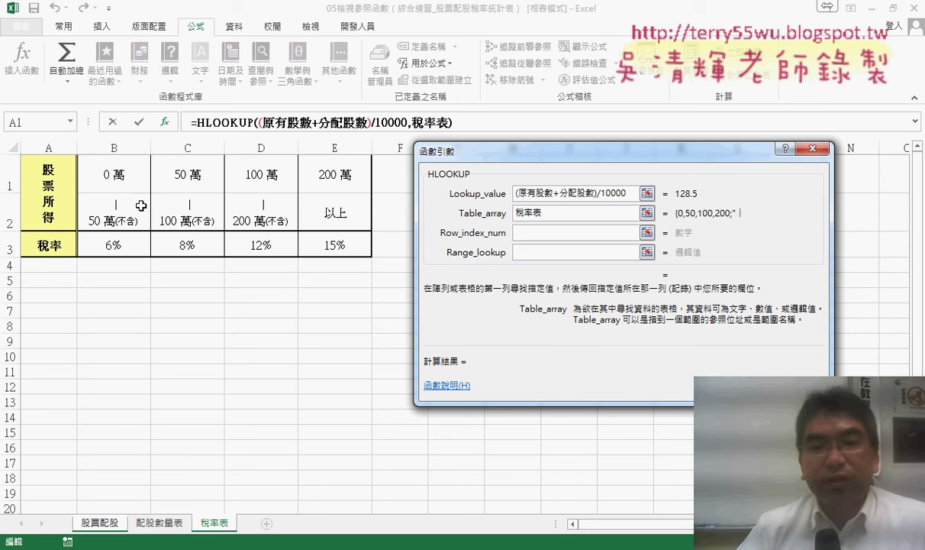
{"action": "left_click", "coordinate": [544, 232]}
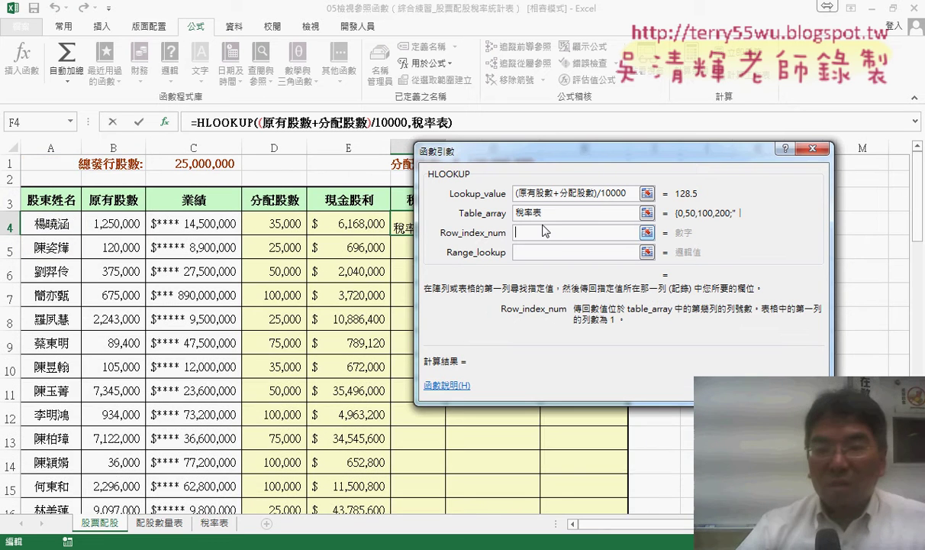
{"action": "type", "text": "3"}
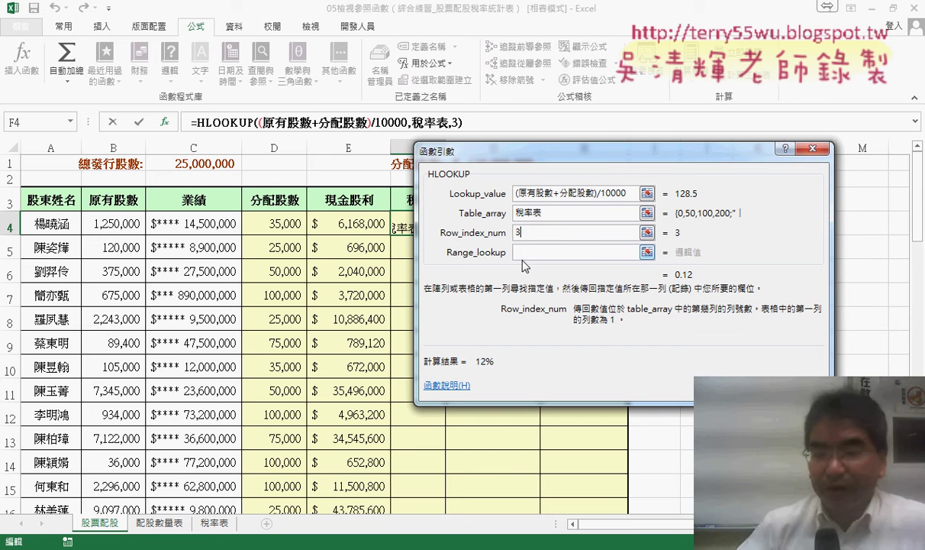
{"action": "left_click", "coordinate": [523, 250]}
{"action": "type", "text": "0"}
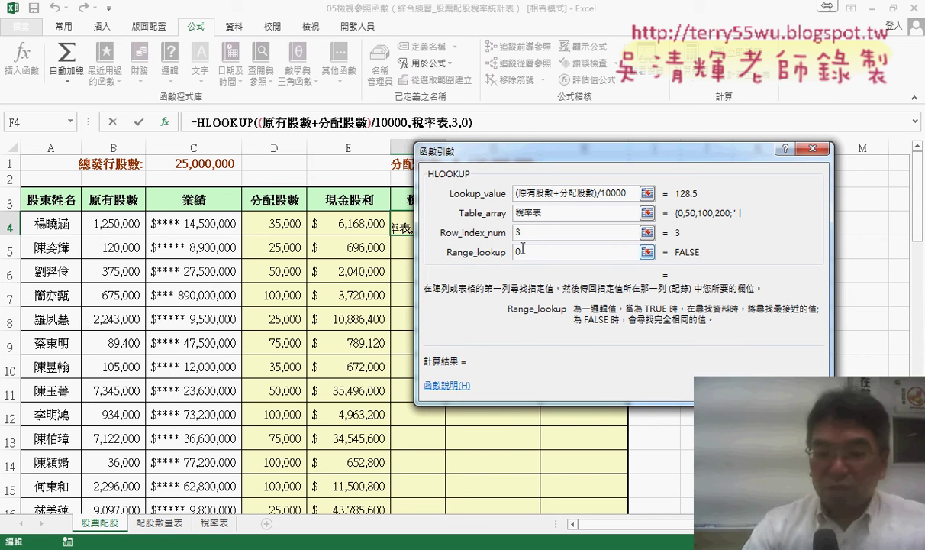
{"action": "key", "text": "BackSpace"}
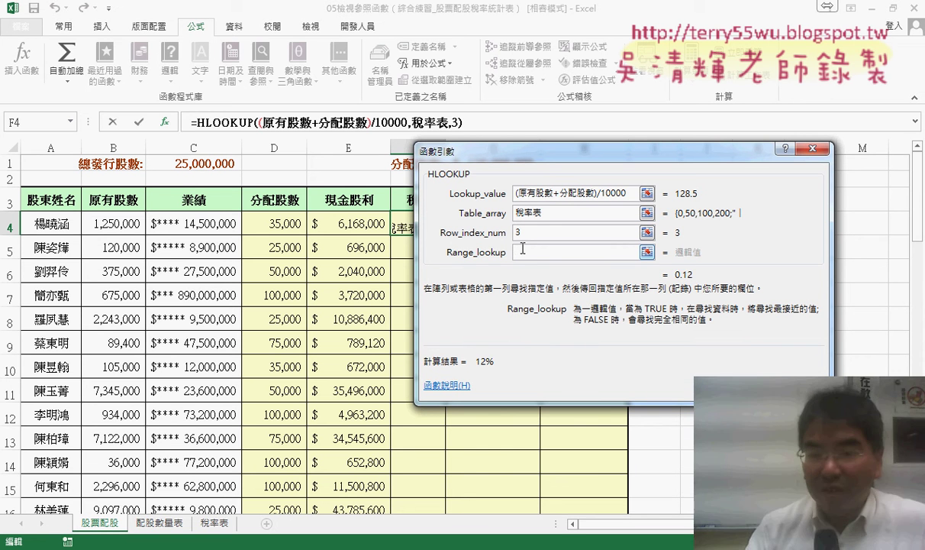
{"action": "type", "text": "1"}
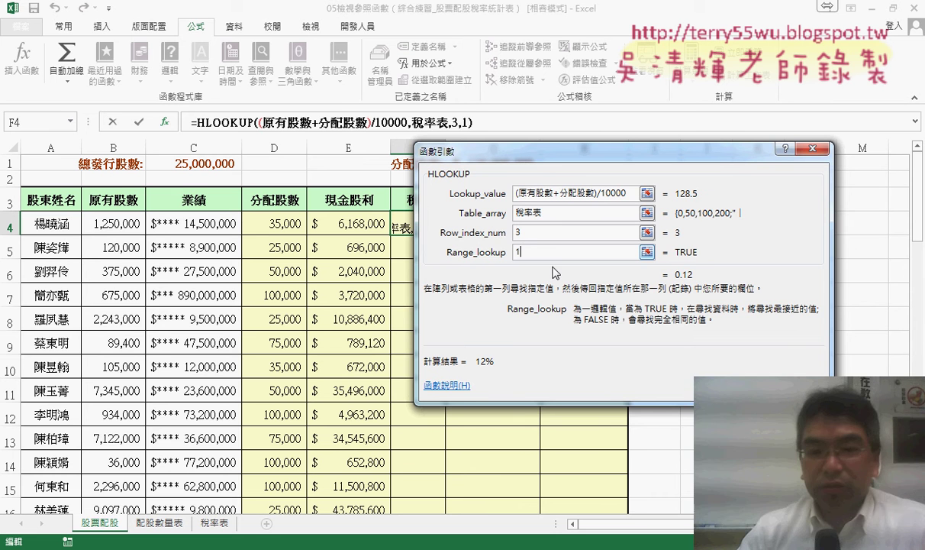
{"action": "key", "text": "Return"}
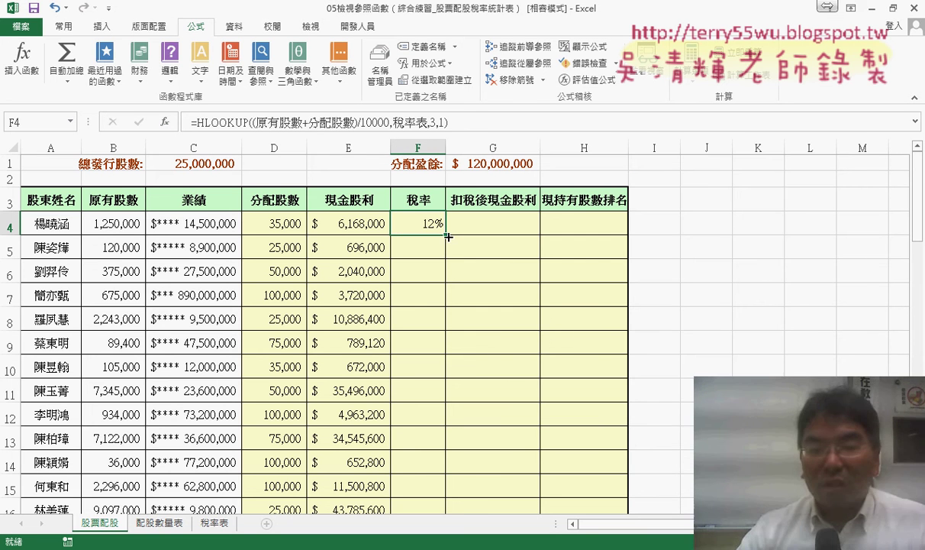
{"action": "double_click", "coordinate": [447, 236]}
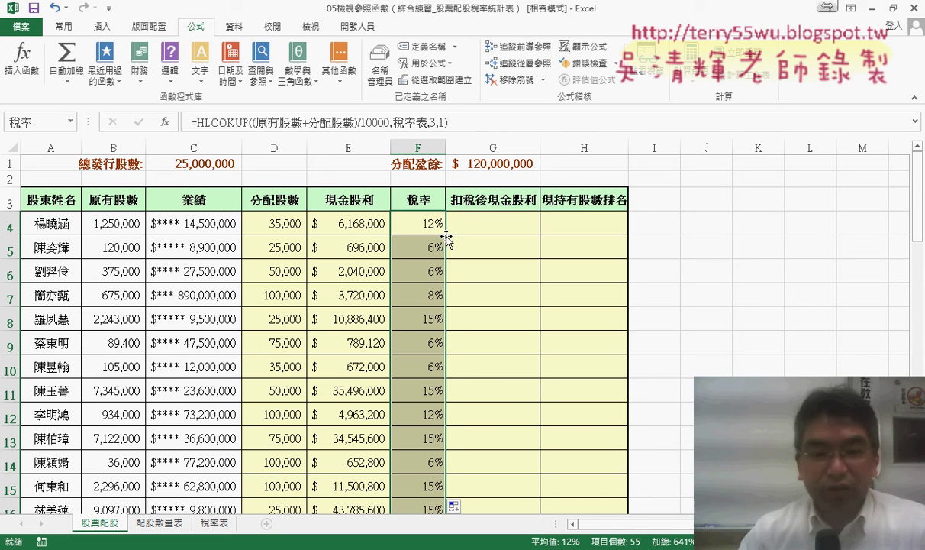
{"action": "left_click", "coordinate": [481, 229]}
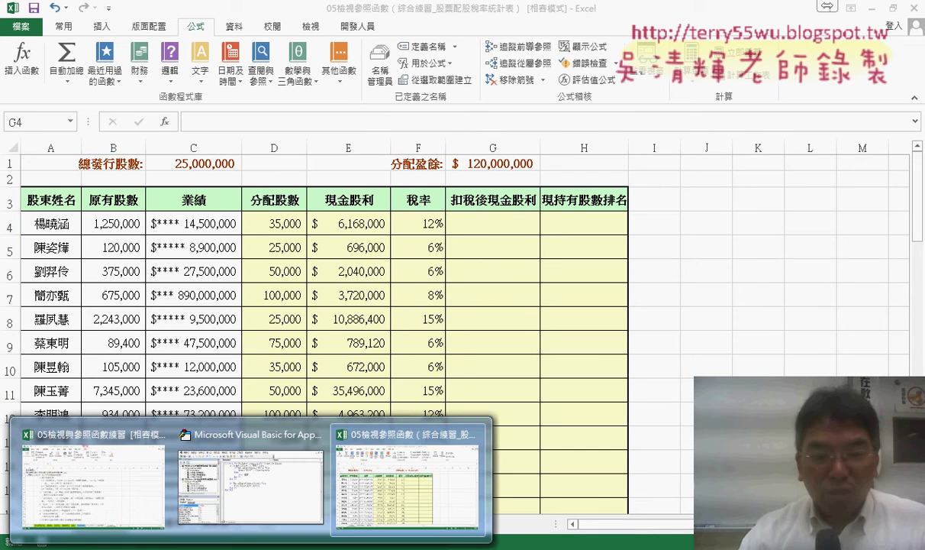
{"action": "left_click", "coordinate": [130, 470]}
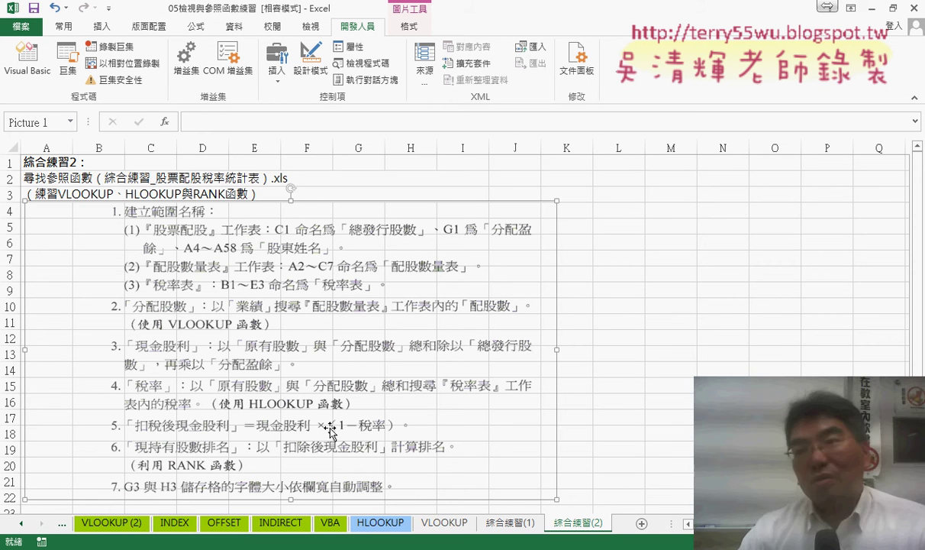
{"action": "left_click", "coordinate": [871, 15]}
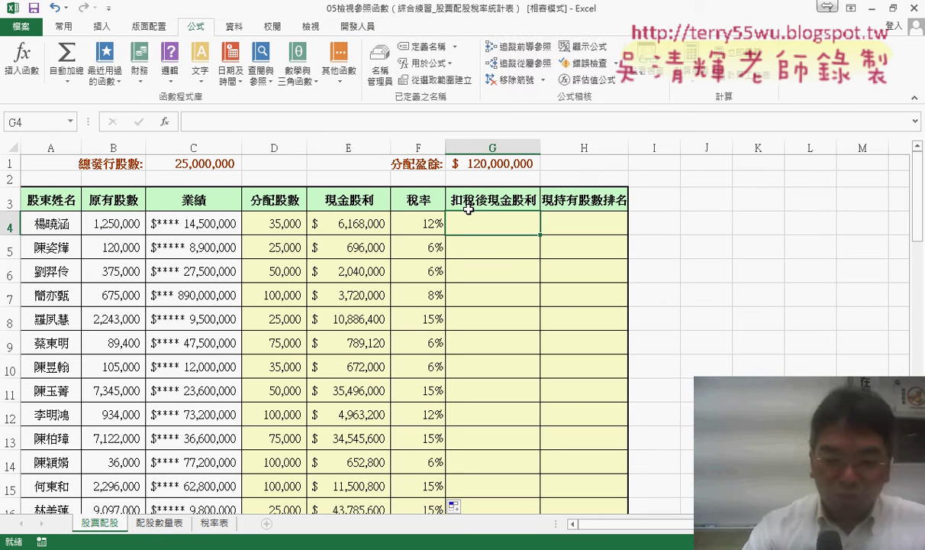
Step: Enter =現金股利*(1-稅率) in G4 and copy it down, giving $5,427,840 in row 4
{"action": "type", "text": "="}
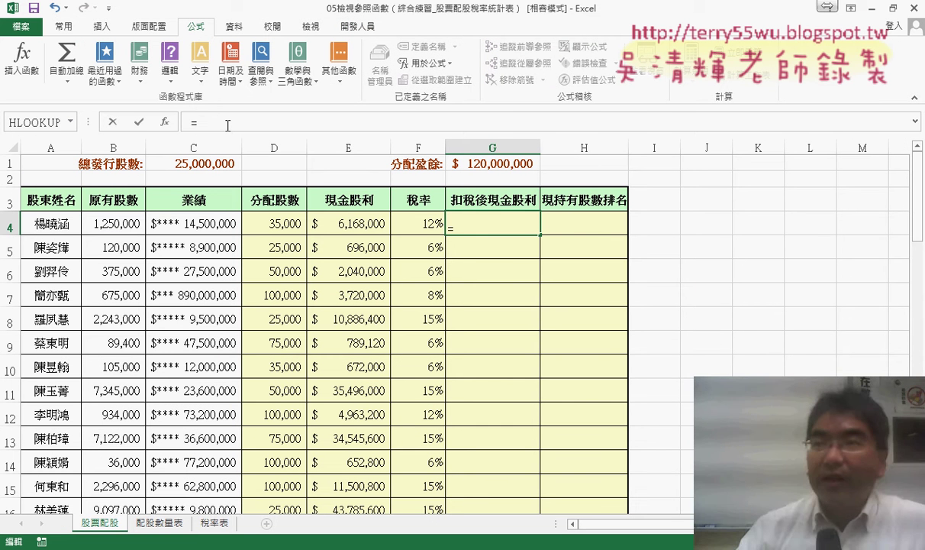
{"action": "key", "text": "F3"}
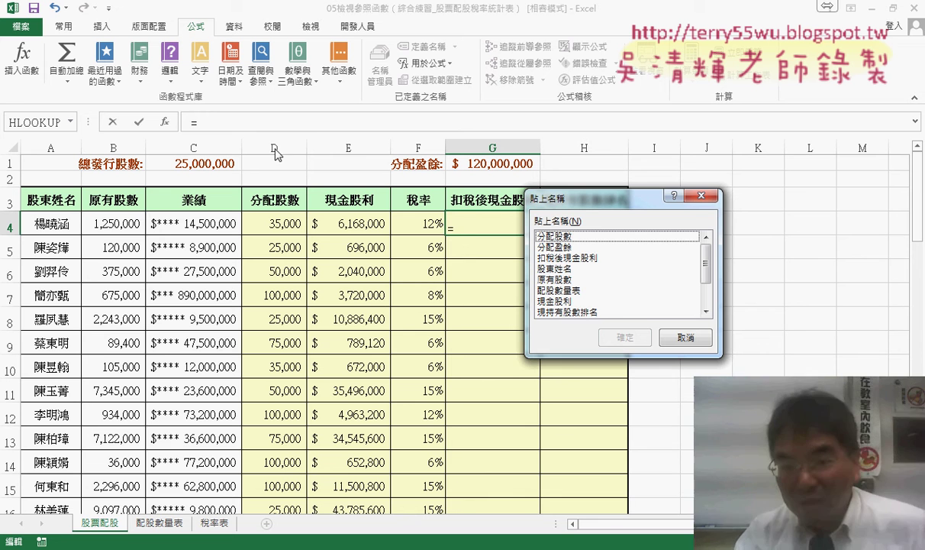
{"action": "double_click", "coordinate": [565, 300]}
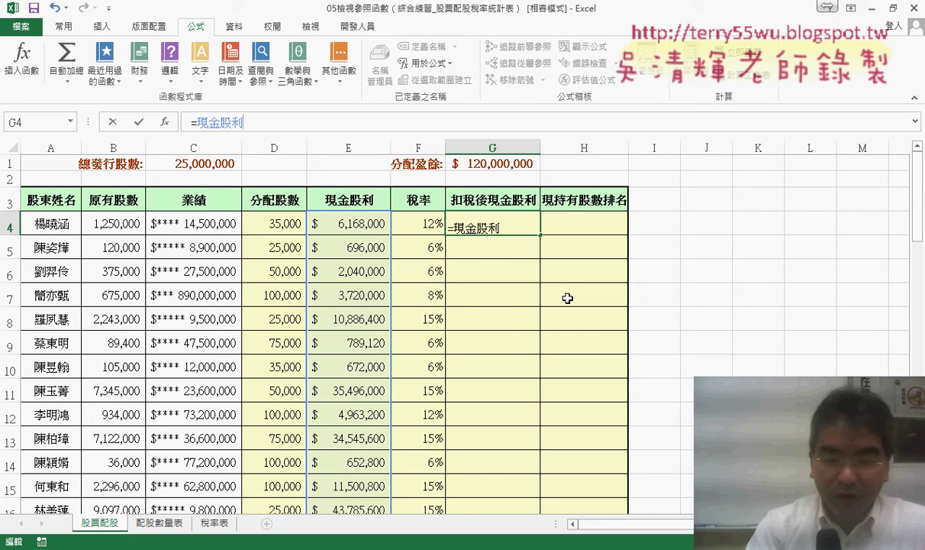
{"action": "type", "text": "*("}
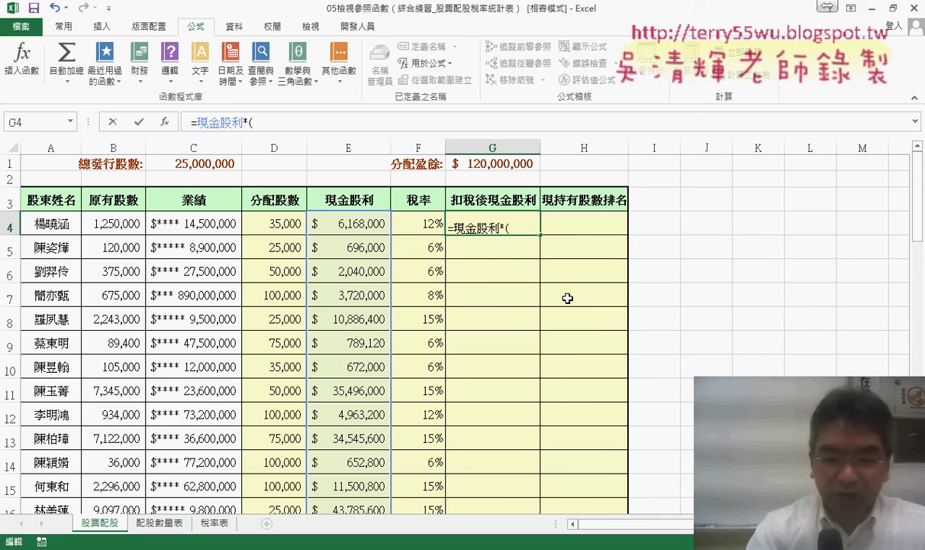
{"action": "type", "text": "1-"}
{"action": "key", "text": "F3"}
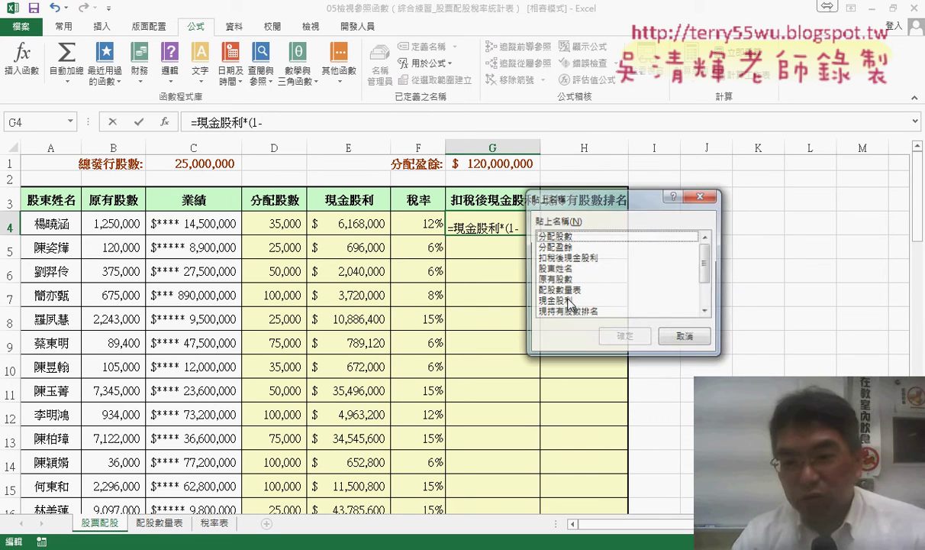
{"action": "scroll", "coordinate": [689, 285], "scroll_direction": "down", "scroll_amount": 2}
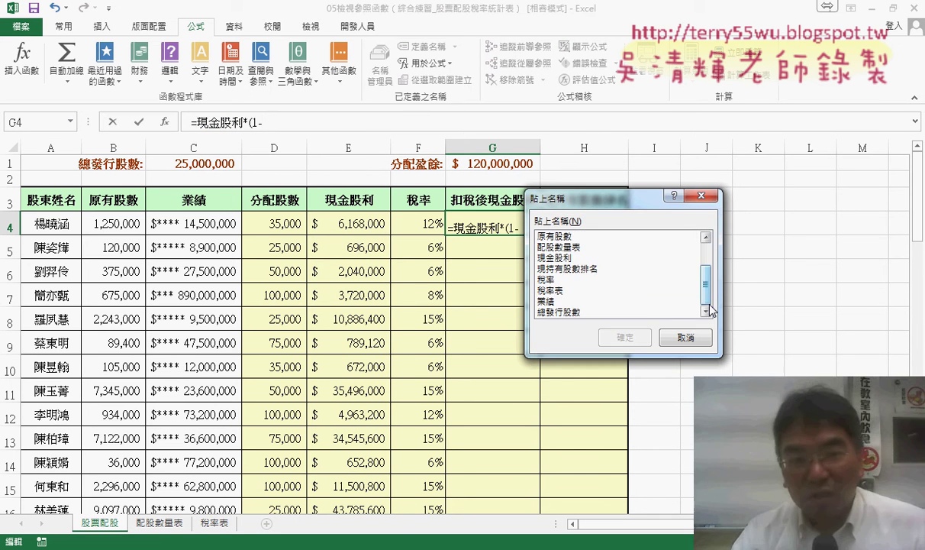
{"action": "double_click", "coordinate": [553, 279]}
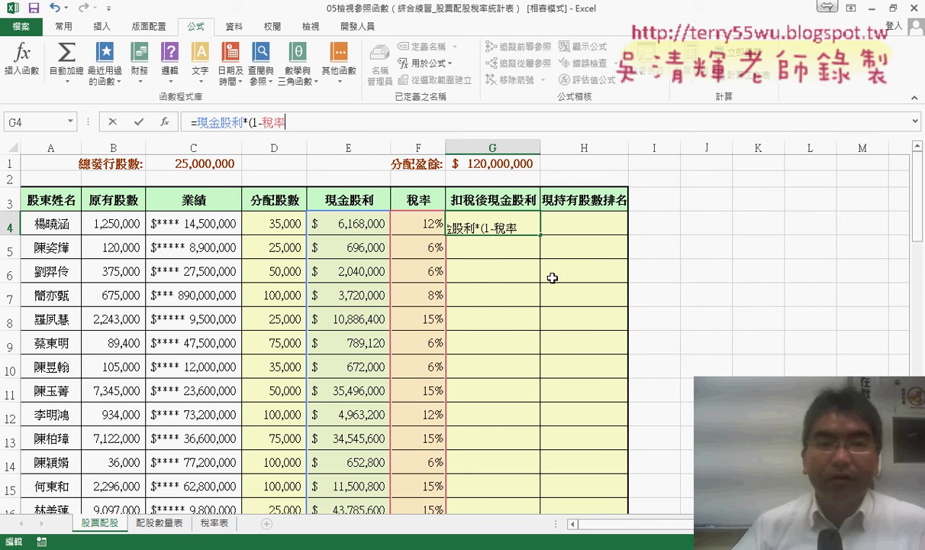
{"action": "type", "text": ")"}
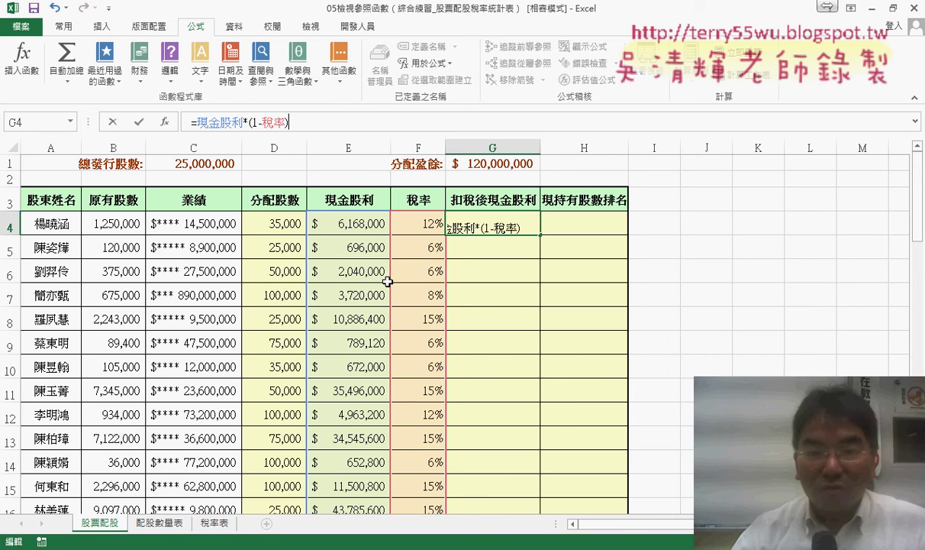
{"action": "left_click", "coordinate": [138, 122]}
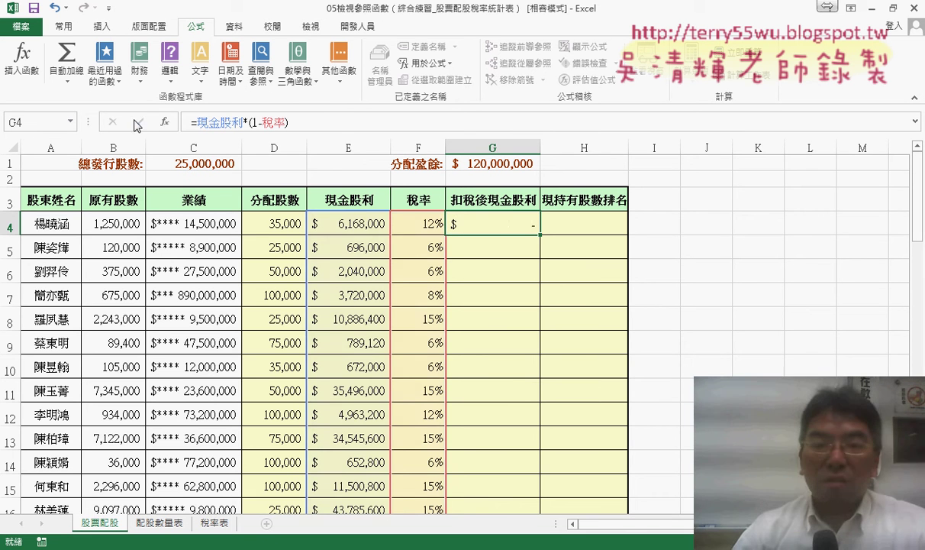
{"action": "double_click", "coordinate": [539, 238]}
{"action": "left_click", "coordinate": [554, 215]}
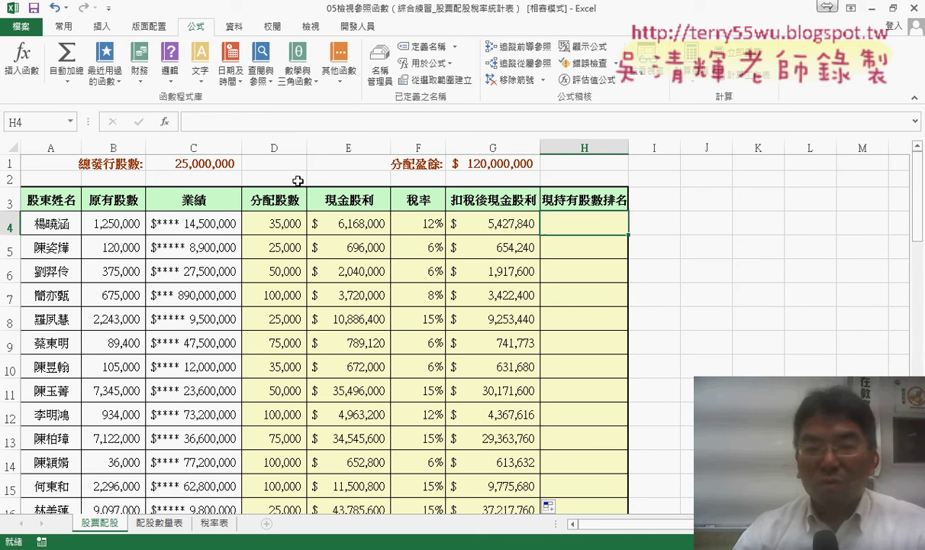
Step: Choose RANK.EQ from the Statistical category for cell H4
{"action": "left_click", "coordinate": [164, 122]}
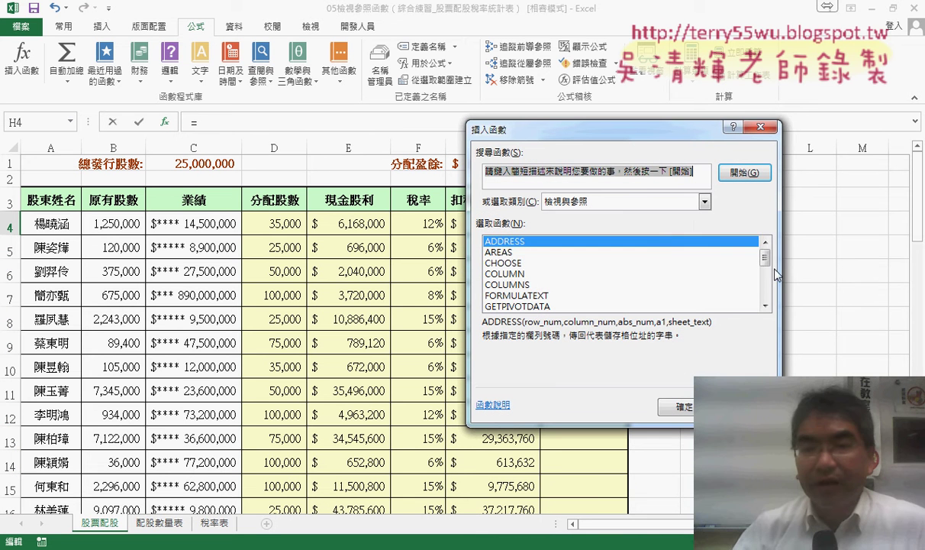
{"action": "left_click_drag", "start_coordinate": [765, 258], "coordinate": [769, 265]}
{"action": "left_click", "coordinate": [645, 201]}
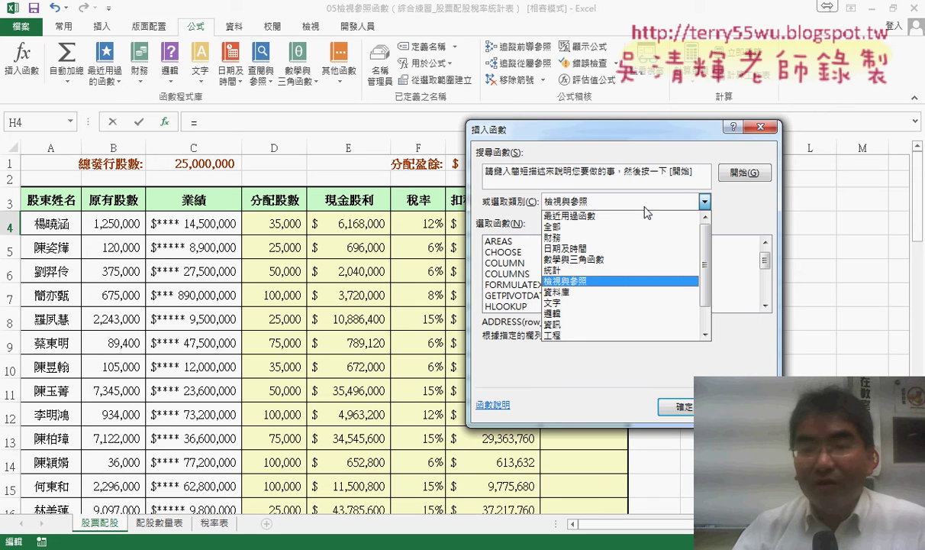
{"action": "left_click", "coordinate": [651, 271]}
{"action": "left_click_drag", "start_coordinate": [765, 246], "coordinate": [767, 292]}
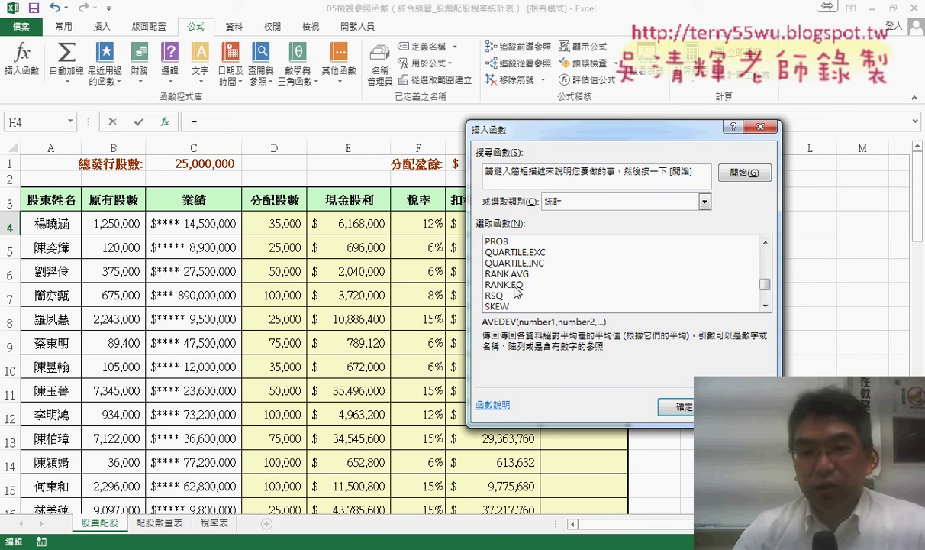
{"action": "double_click", "coordinate": [504, 284]}
Step: Rank G4 against 扣稅後現金股利 and copy the rank formula down column H
{"action": "left_click_drag", "start_coordinate": [528, 155], "coordinate": [527, 315]}
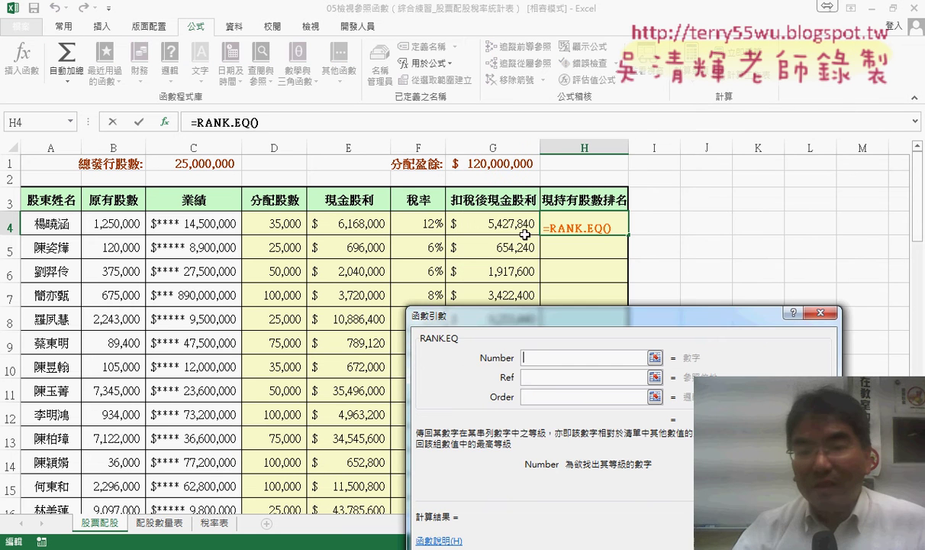
{"action": "left_click", "coordinate": [502, 222]}
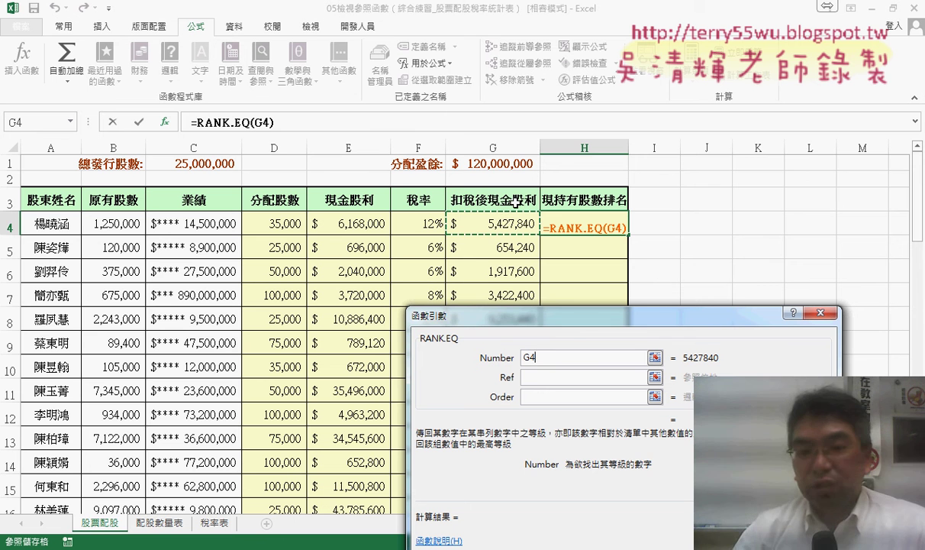
{"action": "left_click", "coordinate": [534, 377]}
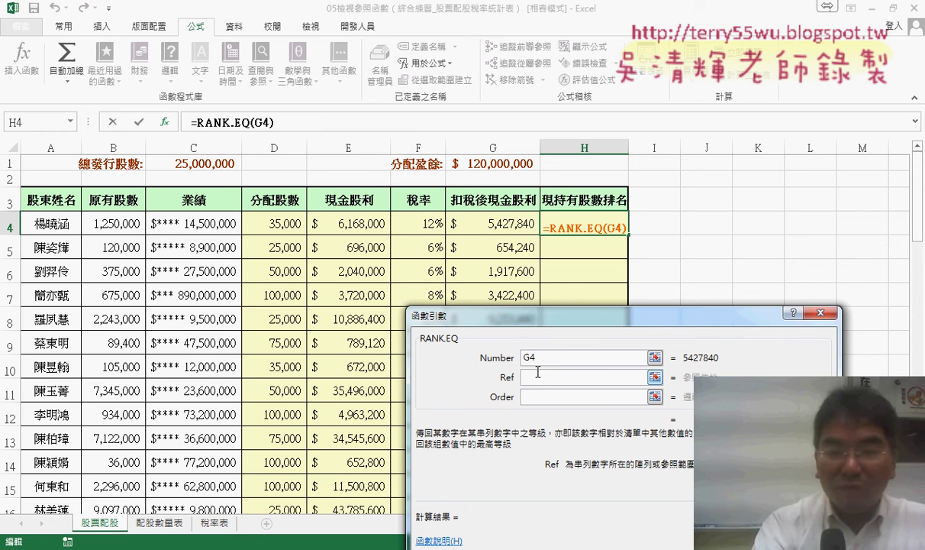
{"action": "key", "text": "F3"}
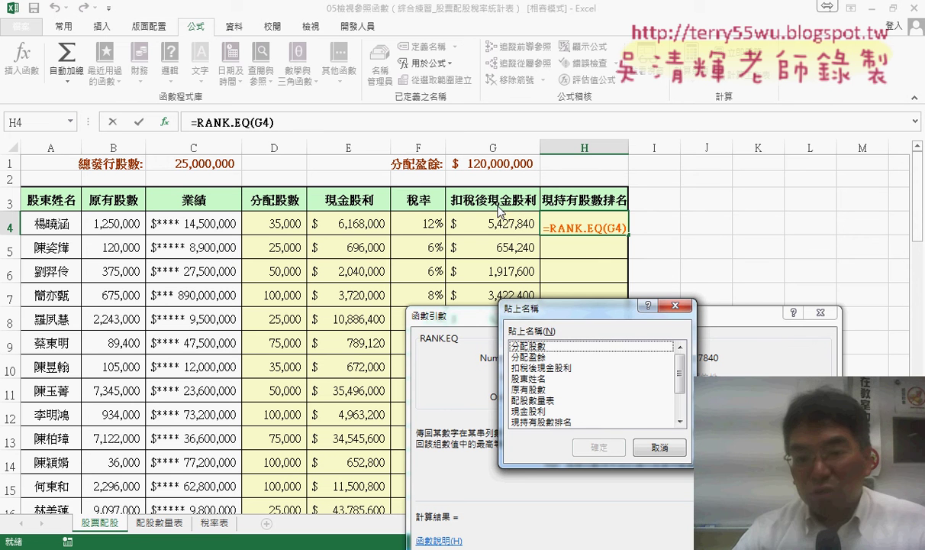
{"action": "double_click", "coordinate": [539, 367]}
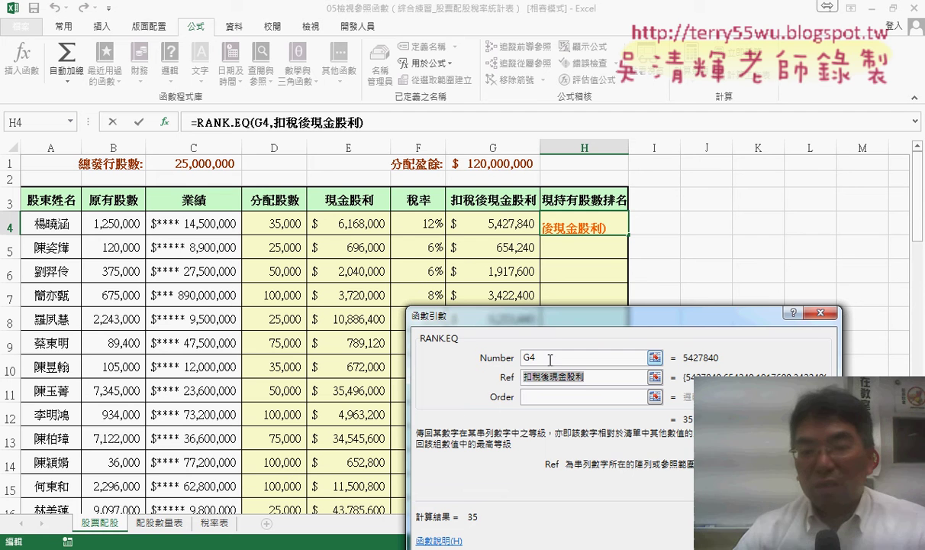
{"action": "left_click", "coordinate": [551, 357]}
{"action": "scroll", "coordinate": [550, 357], "scroll_direction": "down", "scroll_amount": 1}
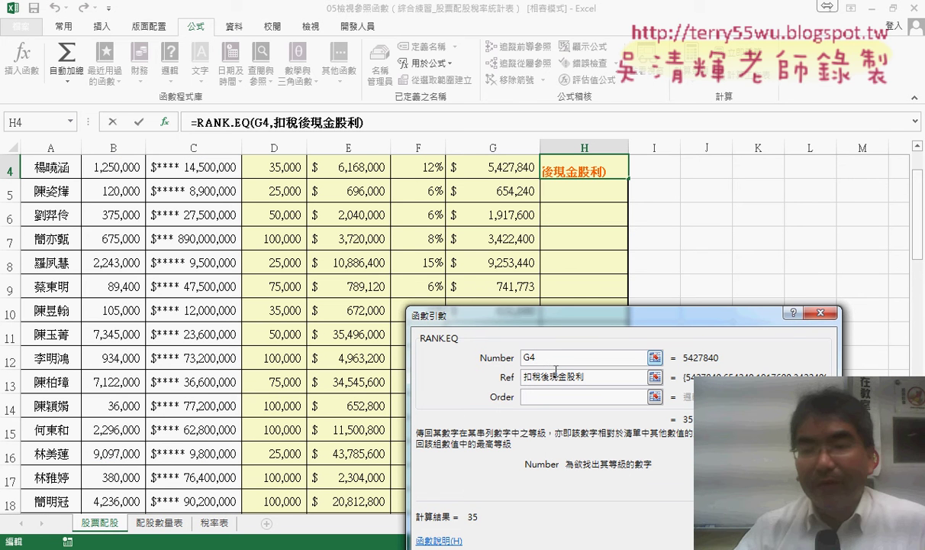
{"action": "key", "text": "Return"}
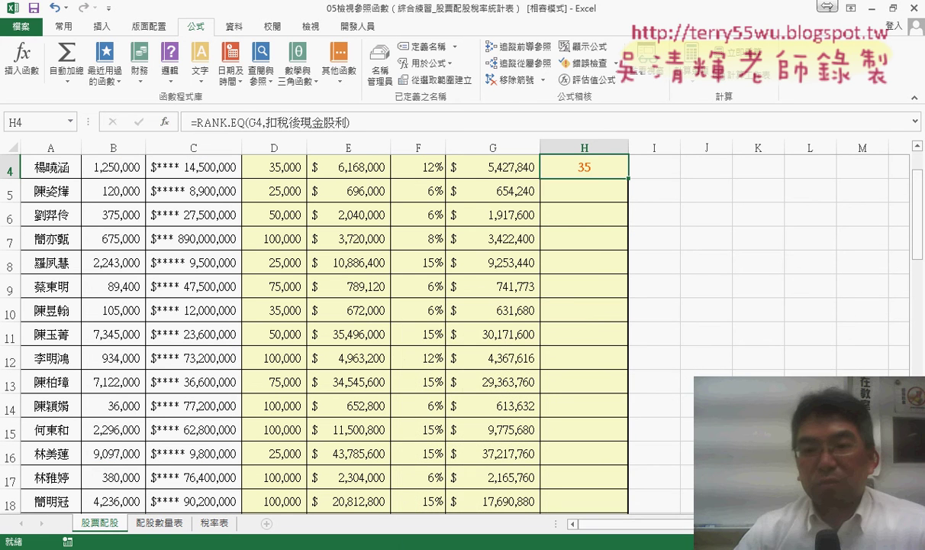
{"action": "double_click", "coordinate": [626, 178]}
{"action": "scroll", "coordinate": [682, 320], "scroll_direction": "up", "scroll_amount": 1}
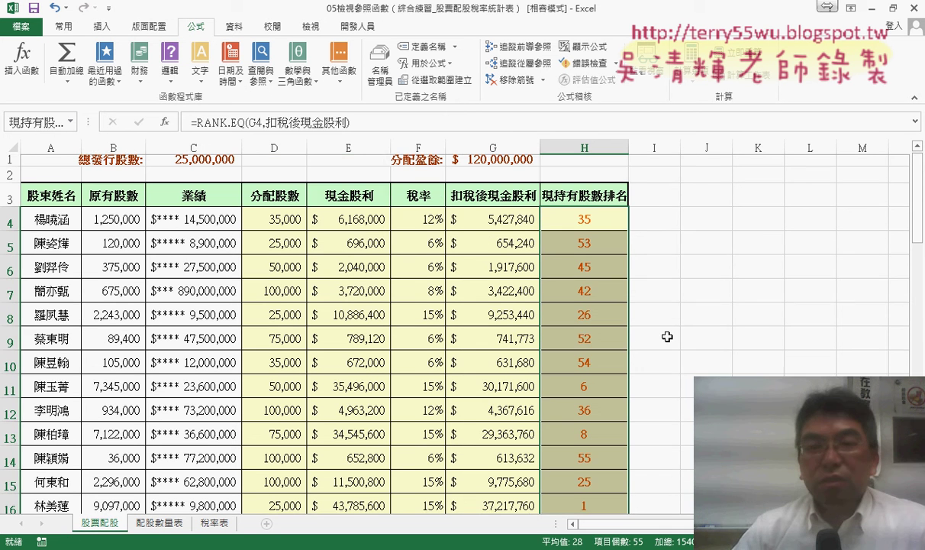
{"action": "left_click", "coordinate": [588, 220]}
{"action": "left_click", "coordinate": [242, 124]}
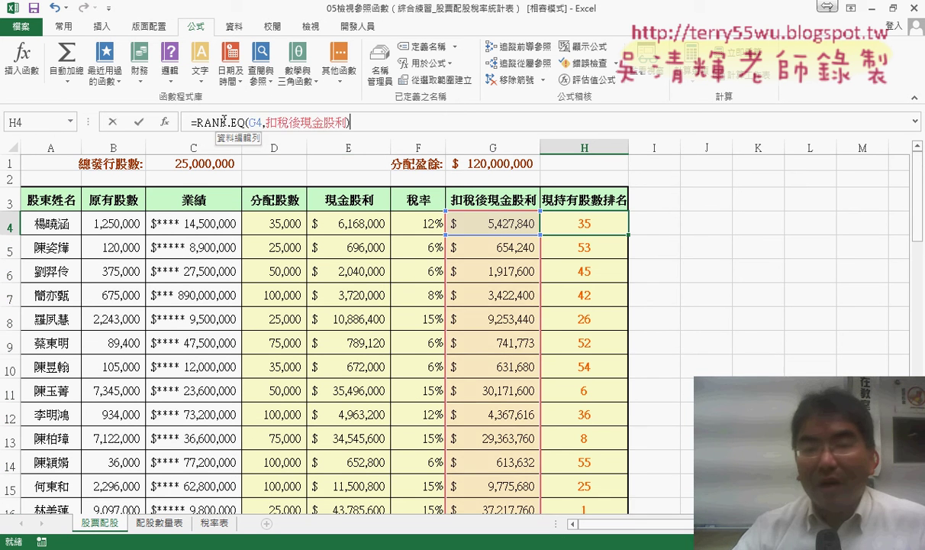
{"action": "left_click", "coordinate": [164, 122]}
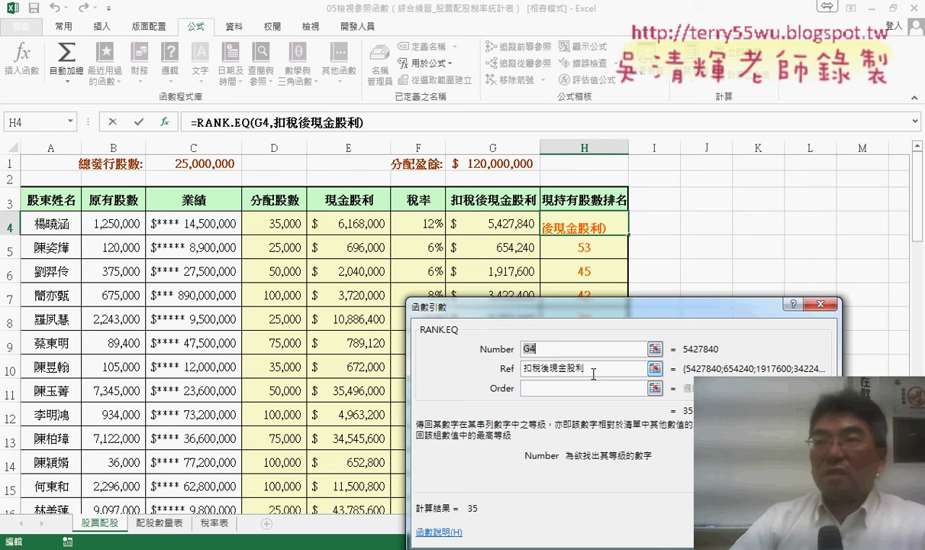
{"action": "key", "text": "Tab"}
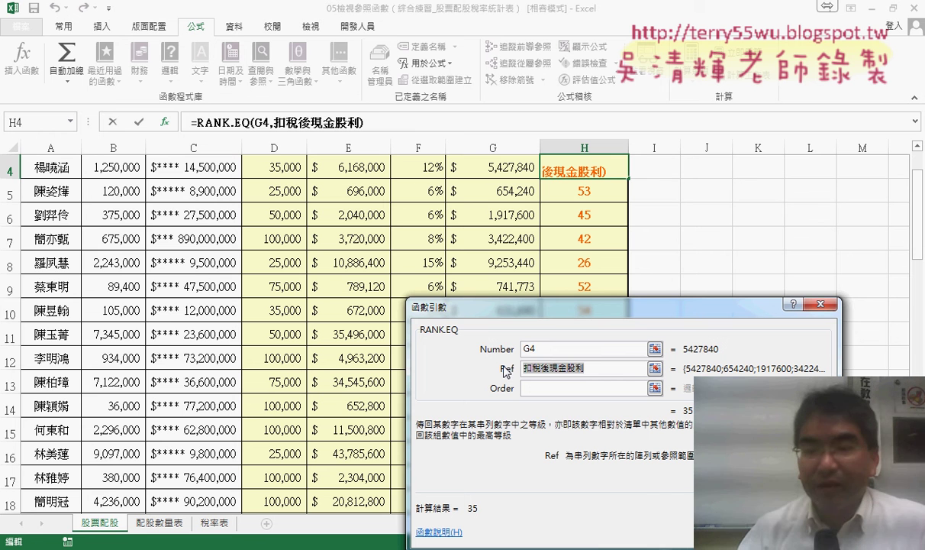
{"action": "key", "text": "Return"}
{"action": "scroll", "coordinate": [686, 298], "scroll_direction": "up", "scroll_amount": 1}
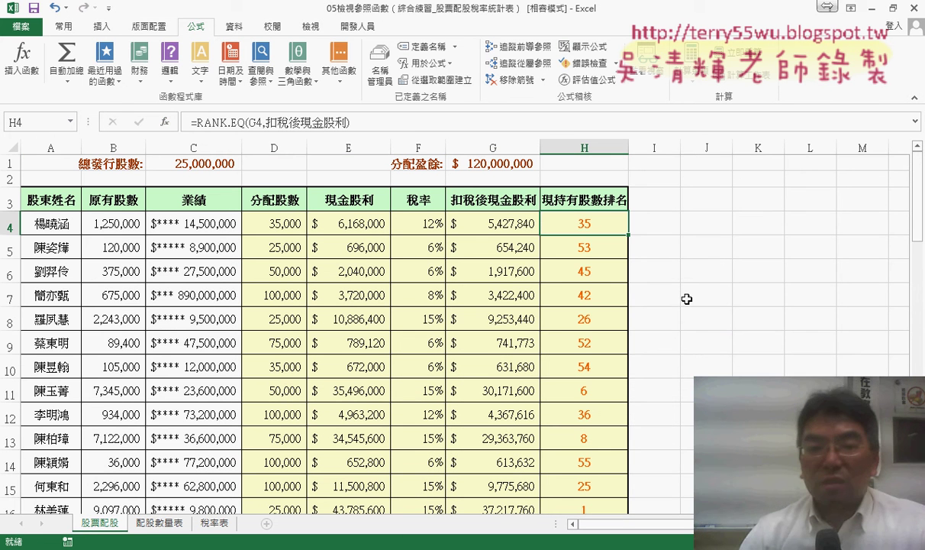
Step: Review the formulas in D4, E4, F4, G4 and H4
{"action": "left_click", "coordinate": [282, 223]}
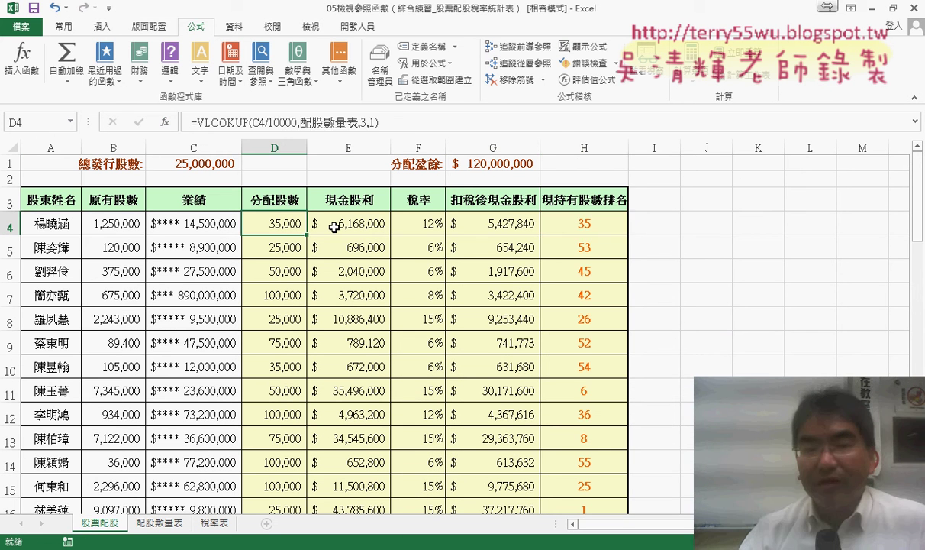
{"action": "left_click", "coordinate": [343, 221]}
{"action": "left_click", "coordinate": [427, 226]}
{"action": "left_click", "coordinate": [468, 226]}
{"action": "left_click", "coordinate": [588, 226]}
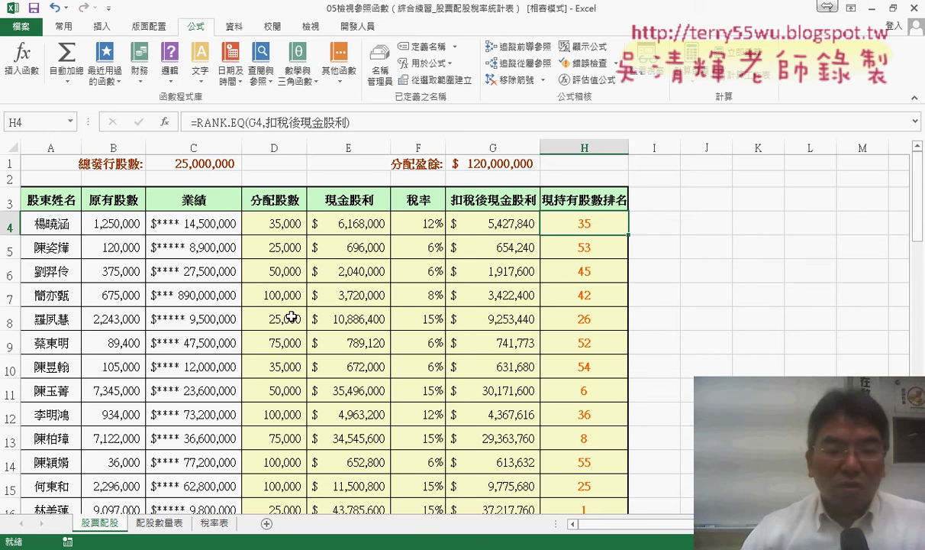
Step: Look at the 稅率表 sheet, then settle on the 配股數量表 sheet
{"action": "left_click", "coordinate": [160, 523]}
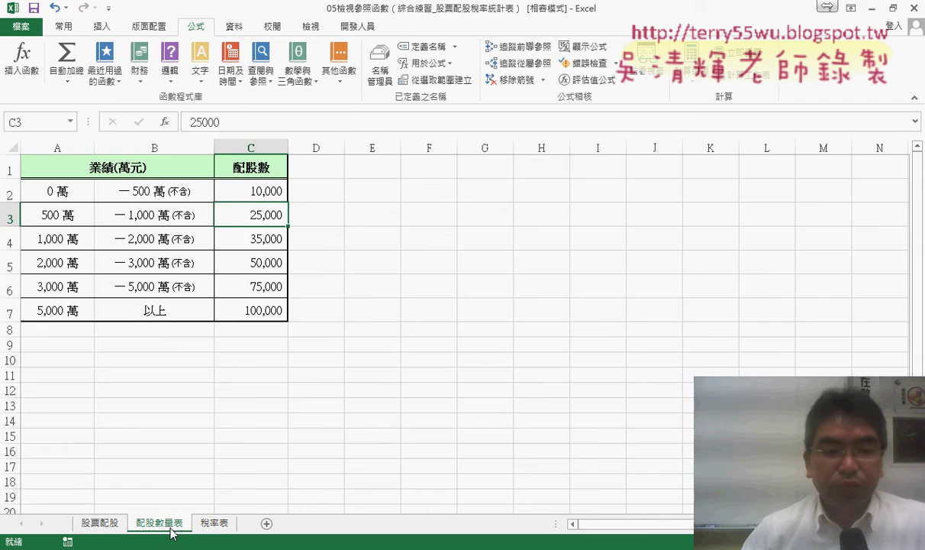
{"action": "left_click", "coordinate": [214, 522]}
{"action": "left_click", "coordinate": [159, 523]}
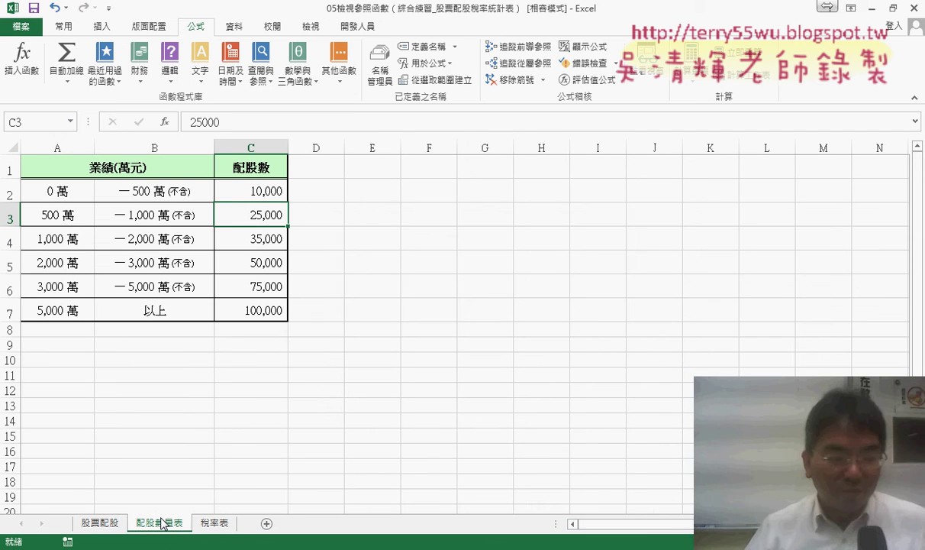